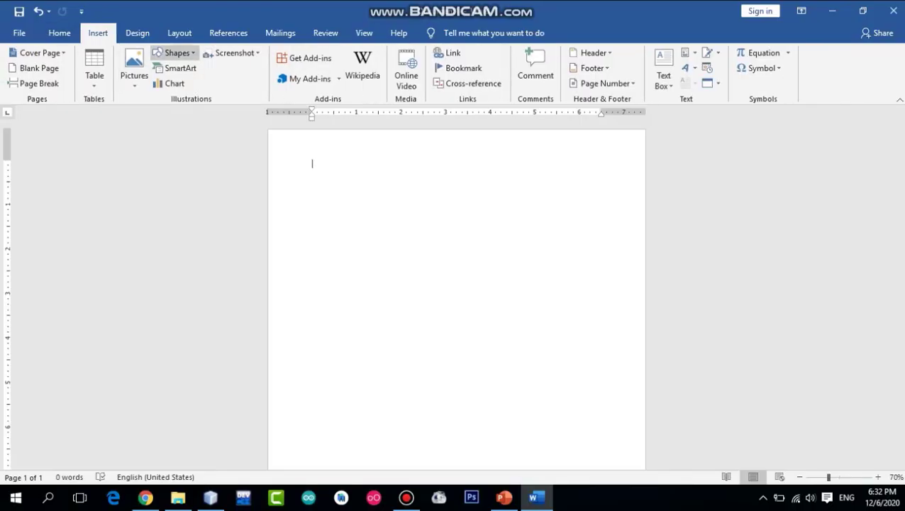
# Step: Draw a 2.84" by 3.52" right triangle and rotate it into the top-left page corner
pyautogui.click(176, 53)
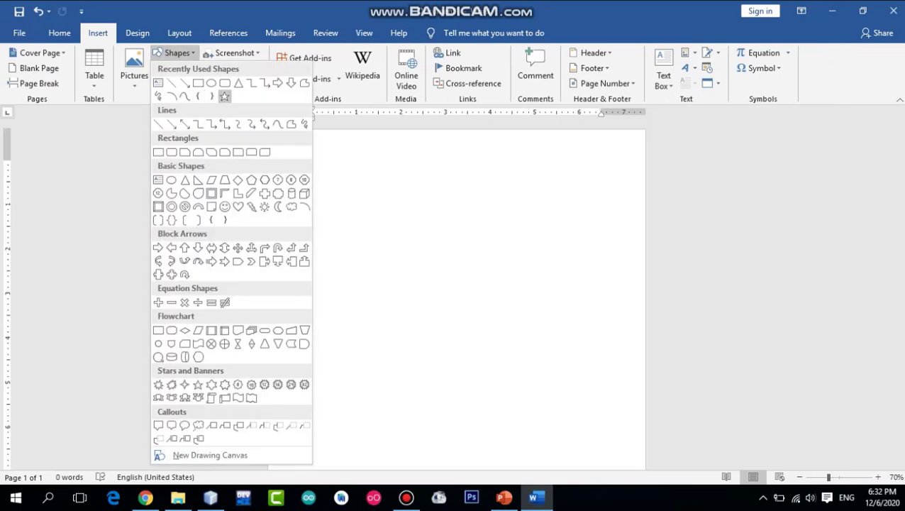
pyautogui.click(211, 179)
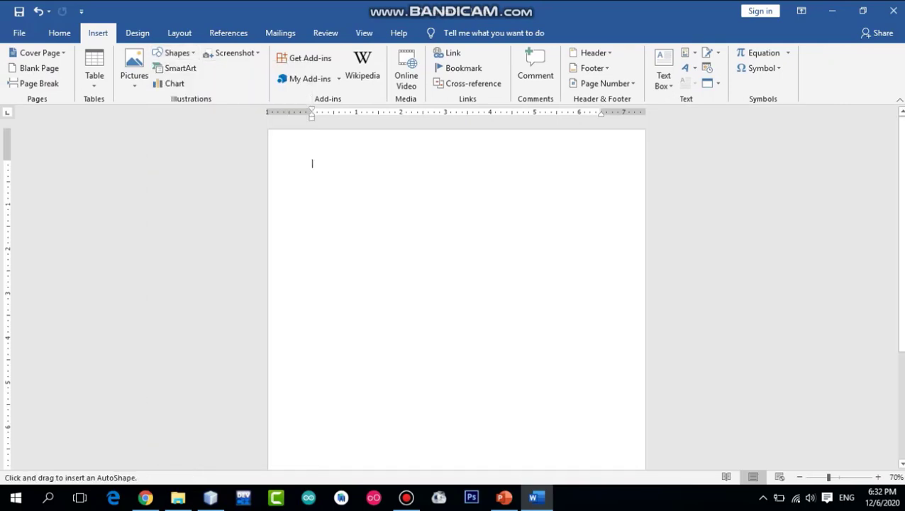
pyautogui.moveTo(295, 145); pyautogui.dragTo(453, 274)
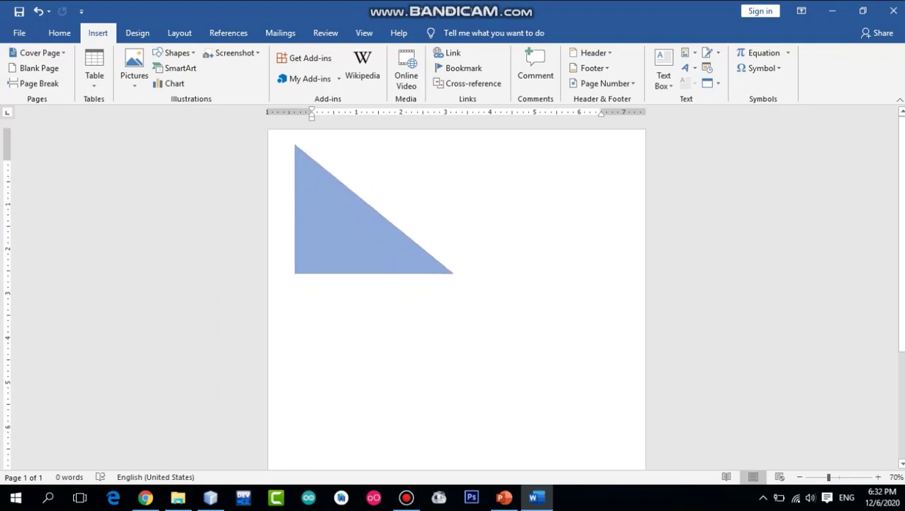
pyautogui.moveTo(333, 234); pyautogui.dragTo(360, 308)
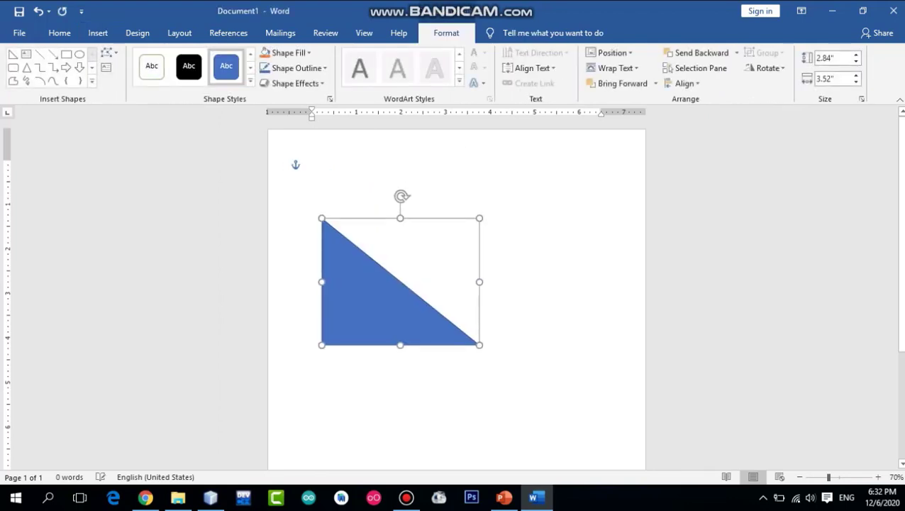
pyautogui.moveTo(401, 197)
pyautogui.mouseDown()
pyautogui.moveTo(316, 283)
pyautogui.moveTo(488, 278)
pyautogui.mouseUp()
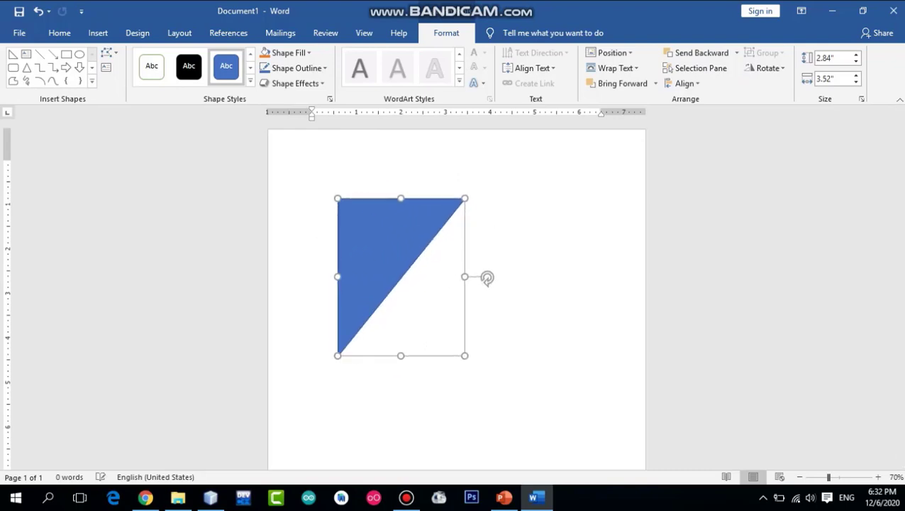
pyautogui.moveTo(487, 278)
pyautogui.mouseDown()
pyautogui.moveTo(415, 194)
pyautogui.moveTo(417, 208)
pyautogui.mouseUp()
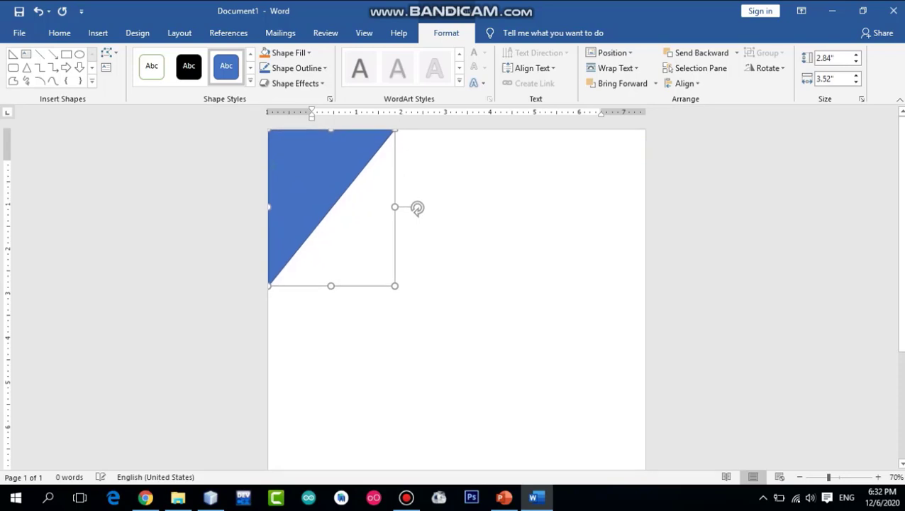
# Step: Duplicate the triangle and nudge the copy back onto the original at the left edge
pyautogui.hotkey('ctrl', 'y')
pyautogui.hotkey('ctrl', 'v')
pyautogui.press('Left')
pyautogui.press('Up')
pyautogui.press('Left')
pyautogui.press('Up')
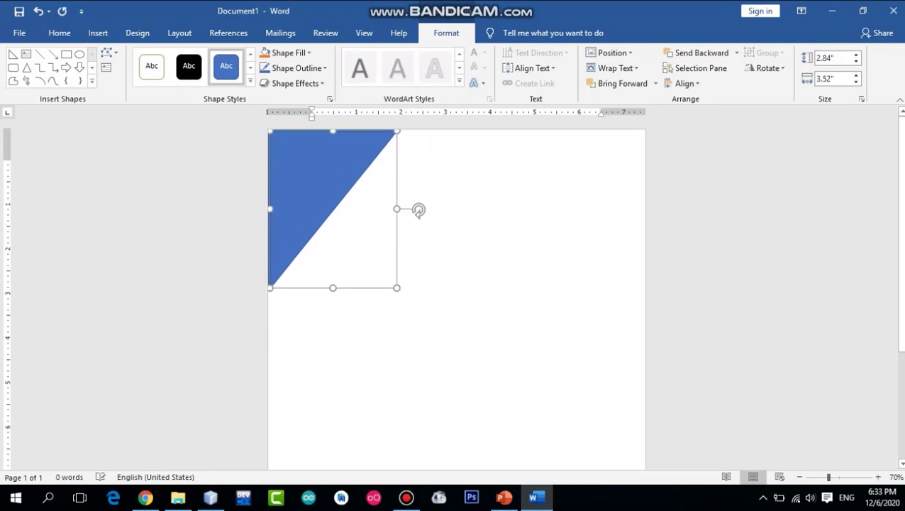
pyautogui.press('Up')
pyautogui.press('Left')
pyautogui.press('Up')
pyautogui.press('Left')
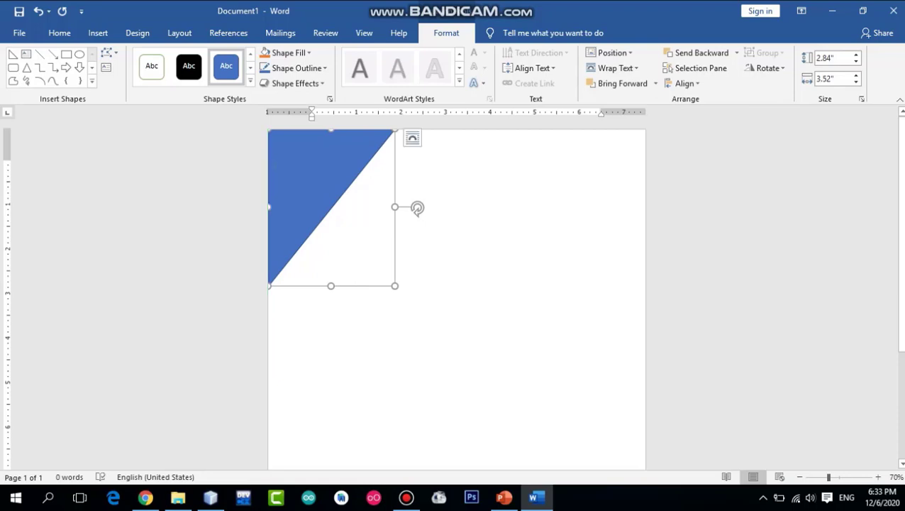
# Step: Resize the duplicate triangle, trying smaller sizes before enlarging it
pyautogui.hotkey('shift', 'Up')
pyautogui.hotkey('shift', 'Left')
pyautogui.hotkey('shift', 'Left')
pyautogui.hotkey('shift', 'Left')
pyautogui.hotkey('shift', 'Up')
pyautogui.hotkey('shift', 'Up')
pyautogui.hotkey('shift', 'Left')
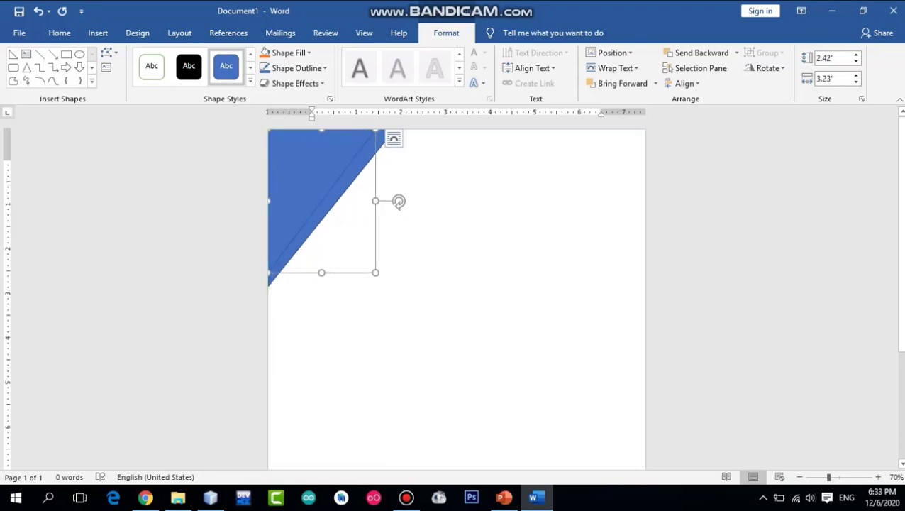
pyautogui.hotkey('ctrl', 'z')
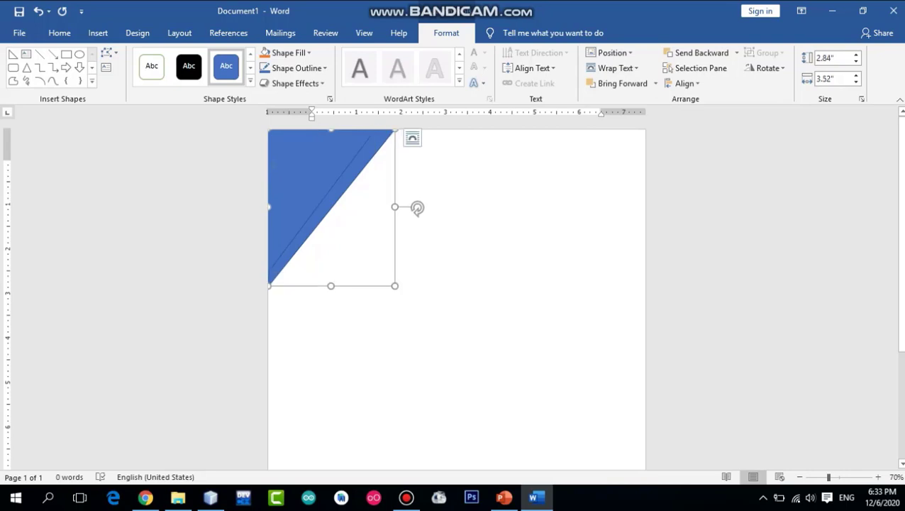
pyautogui.hotkey('ctrl', 'z')
pyautogui.hotkey('ctrl', 'z')
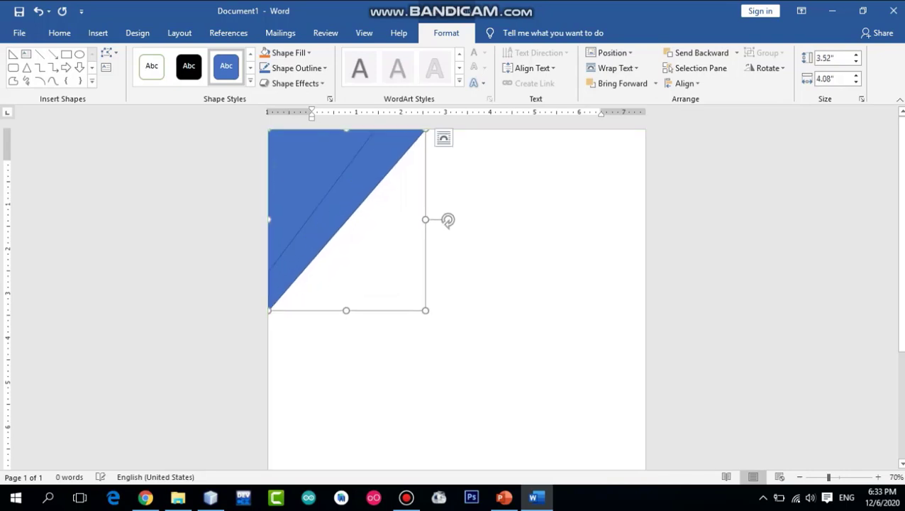
pyautogui.hotkey('ctrl', 'y')
pyautogui.hotkey('ctrl', 'y')
pyautogui.hotkey('shift', 'Right')
pyautogui.hotkey('shift', 'Right')
pyautogui.hotkey('shift', 'Right')
pyautogui.hotkey('shift', 'Down')
pyautogui.hotkey('shift', 'Down')
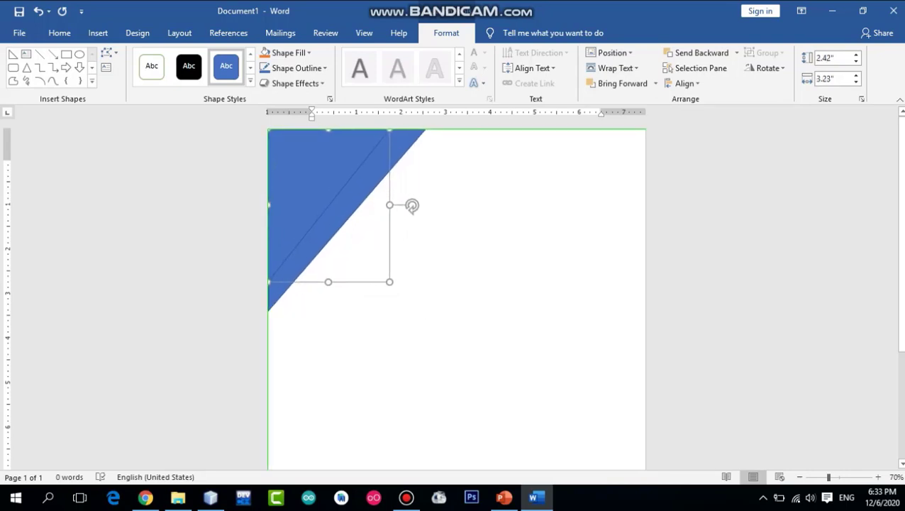
pyautogui.hotkey('shift', 'Right')
pyautogui.hotkey('shift', 'Down')
pyautogui.hotkey('shift', 'Right')
pyautogui.hotkey('shift', 'Down')
pyautogui.hotkey('shift', 'Down')
pyautogui.hotkey('shift', 'Down')
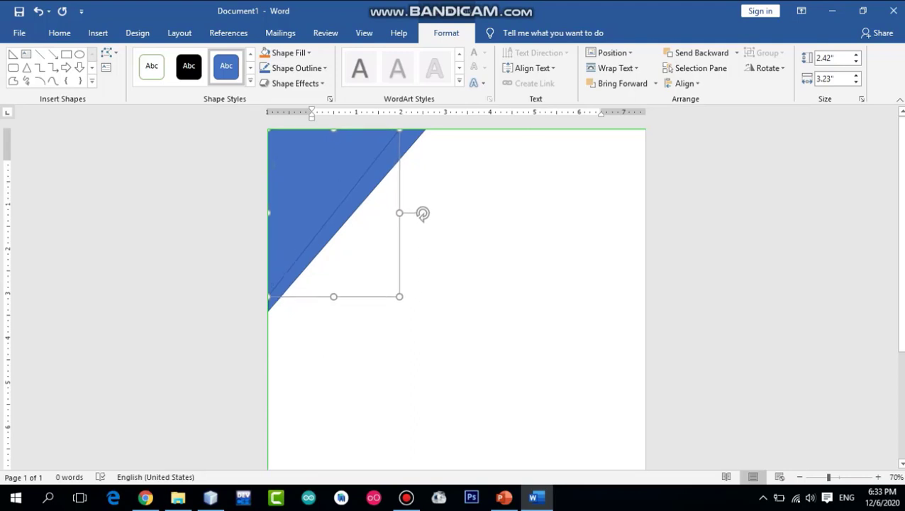
# Step: Fine-tune the duplicate's size, tilt and position, settling on 3.52" by 4.08"
pyautogui.moveTo(399, 296); pyautogui.dragTo(425, 310)
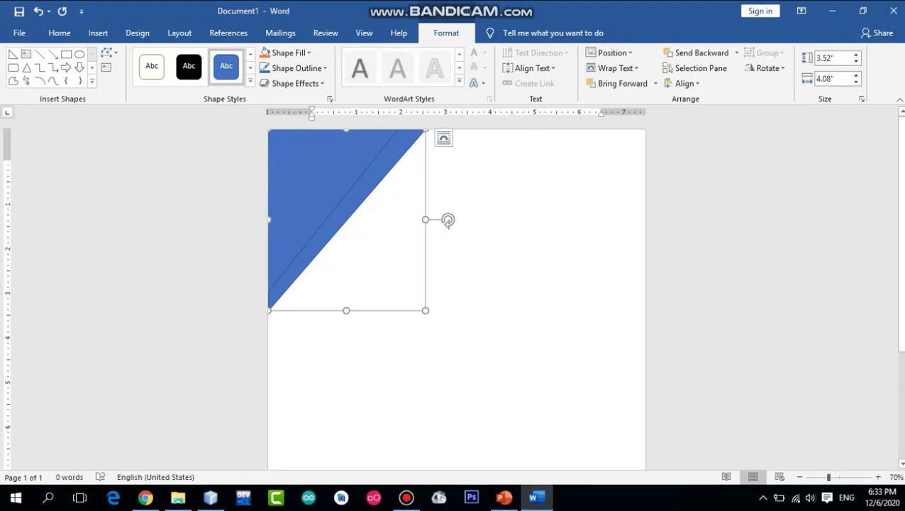
pyautogui.moveTo(447, 220); pyautogui.dragTo(452, 216)
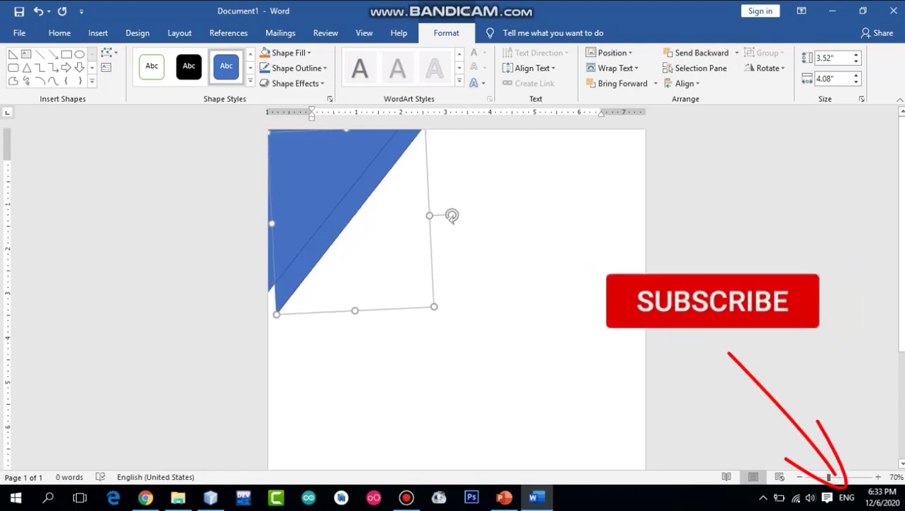
pyautogui.hotkey('ctrl', 'z')
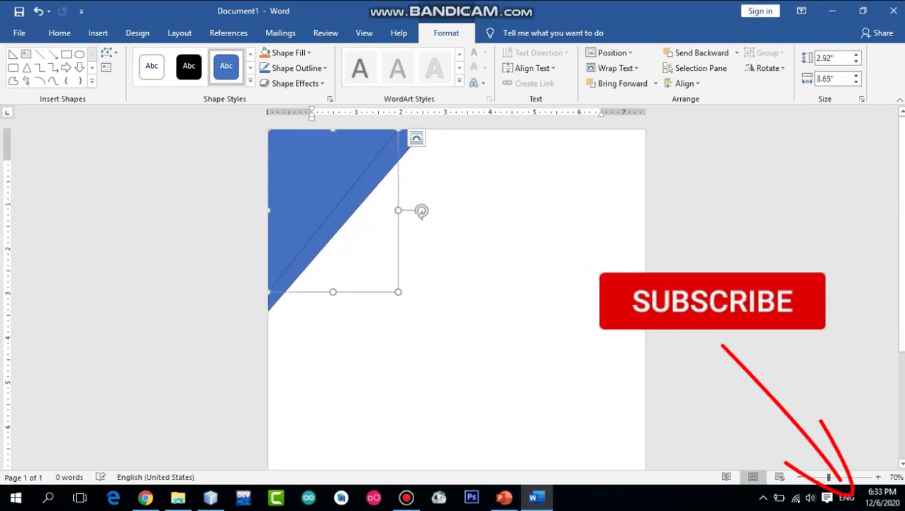
pyautogui.moveTo(421, 211); pyautogui.dragTo(421, 211)
pyautogui.moveTo(421, 211); pyautogui.dragTo(568, 298)
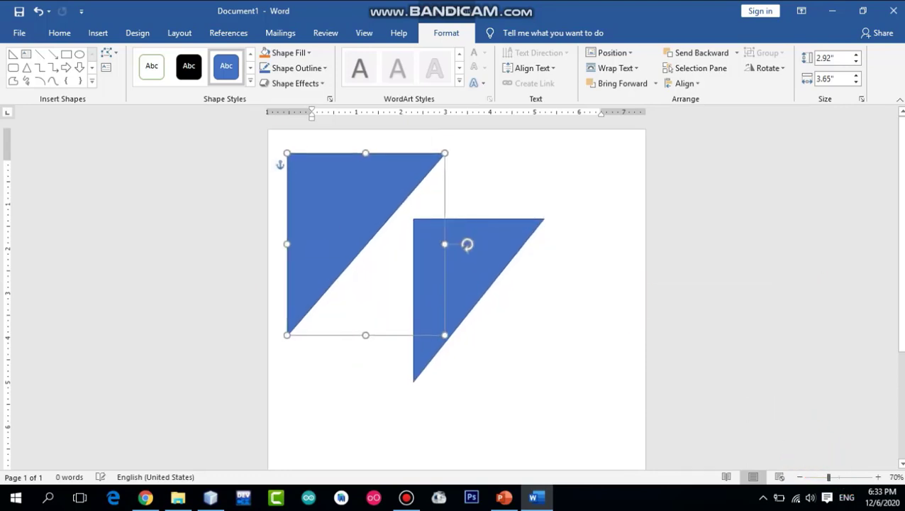
pyautogui.moveTo(467, 245)
pyautogui.mouseDown()
pyautogui.moveTo(448, 220)
pyautogui.moveTo(422, 210)
pyautogui.moveTo(441, 220)
pyautogui.mouseUp()
pyautogui.hotkey('ctrl', 'z')
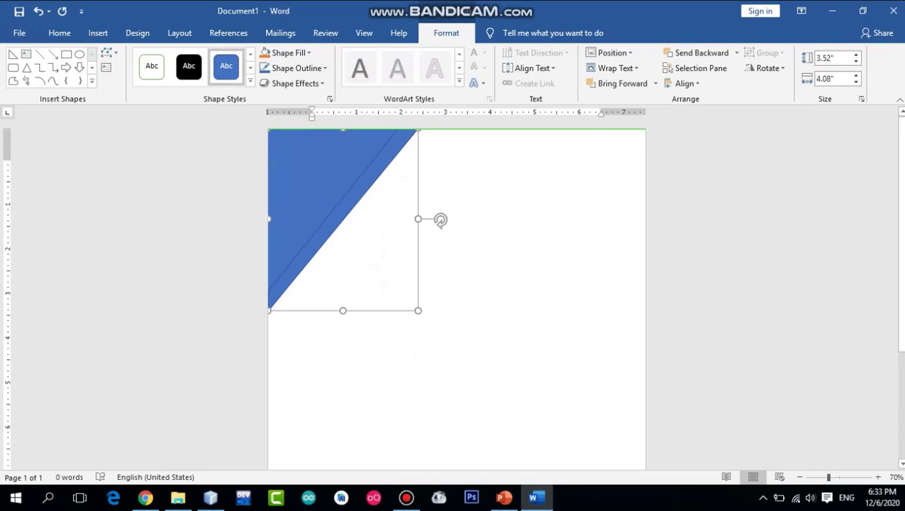
# Step: Style the back triangle solid black and fill the front triangle red
pyautogui.click(441, 220)
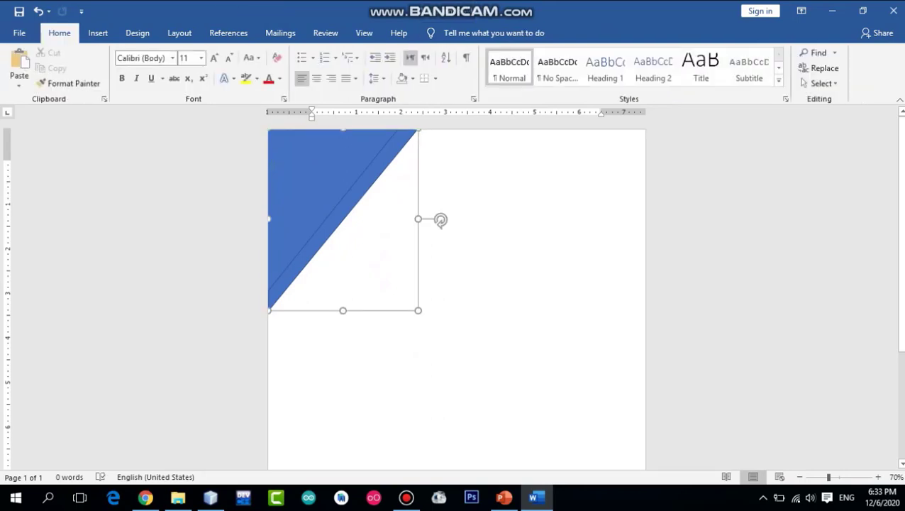
pyautogui.click(189, 66)
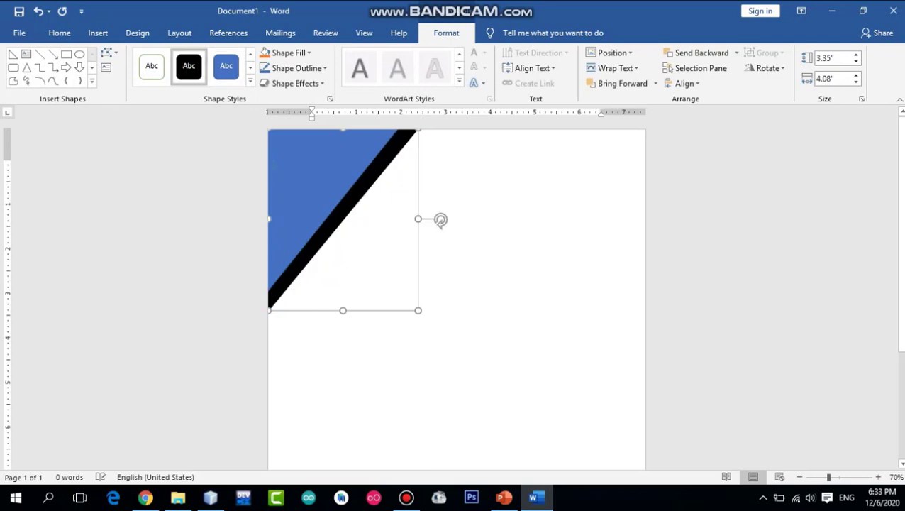
pyautogui.click(369, 149)
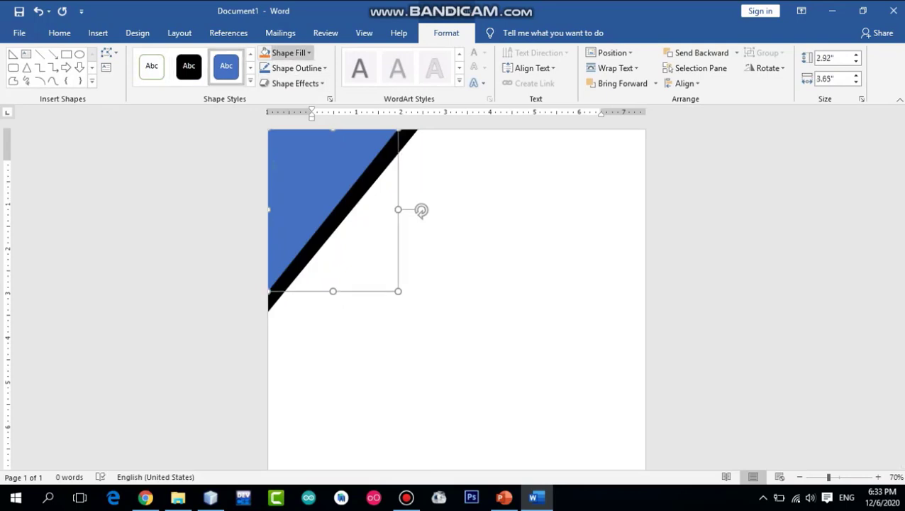
pyautogui.click(287, 53)
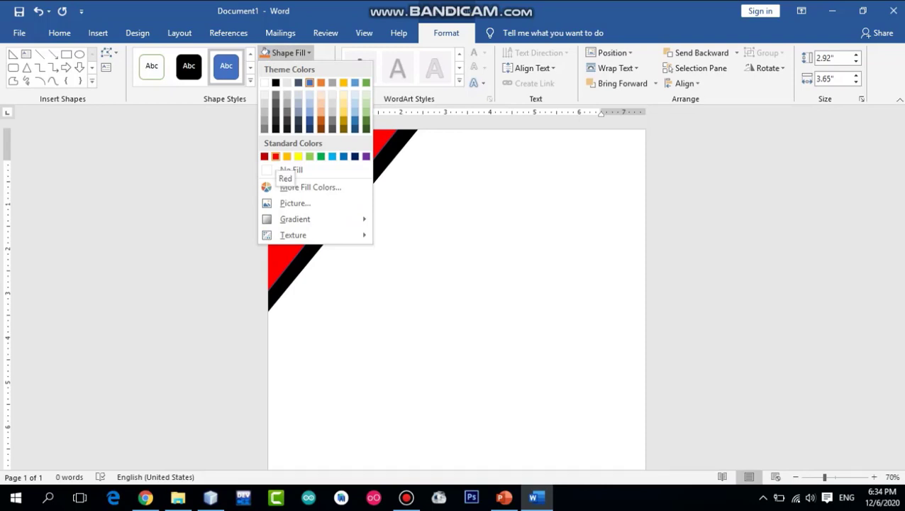
pyautogui.click(276, 156)
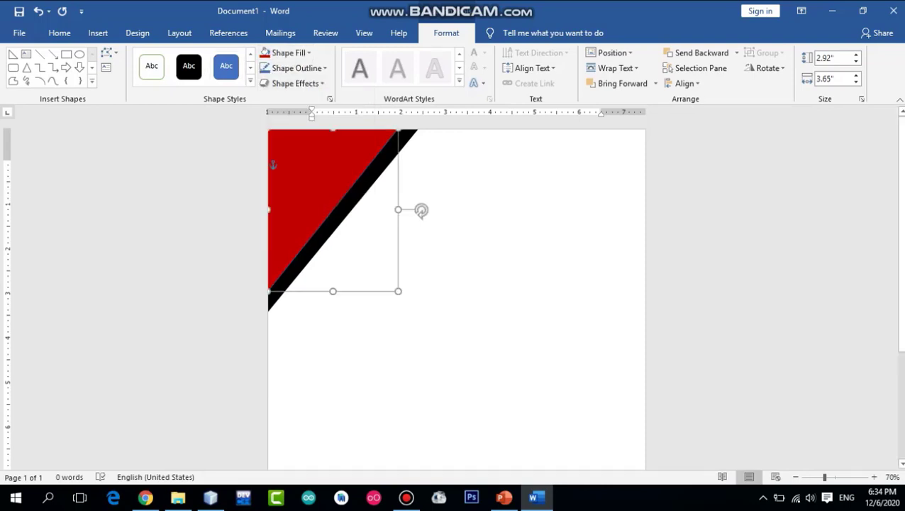
pyautogui.click(294, 68)
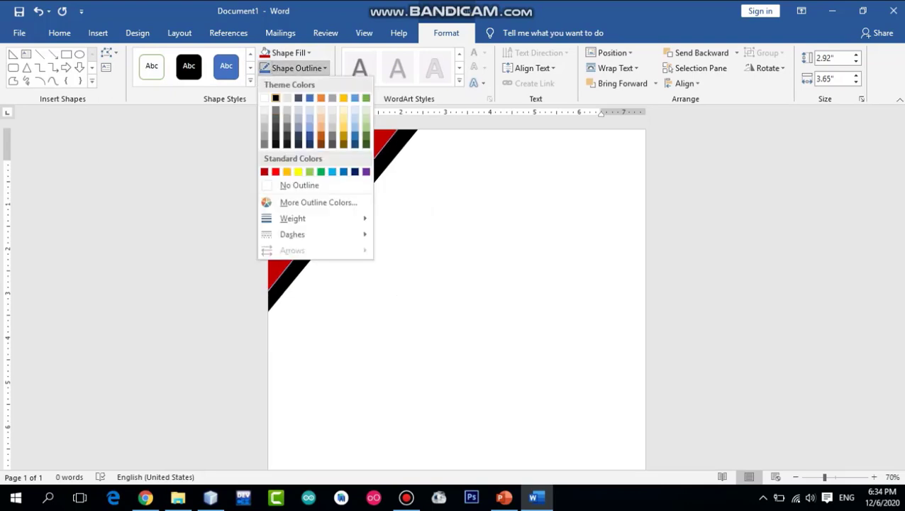
pyautogui.click(300, 185)
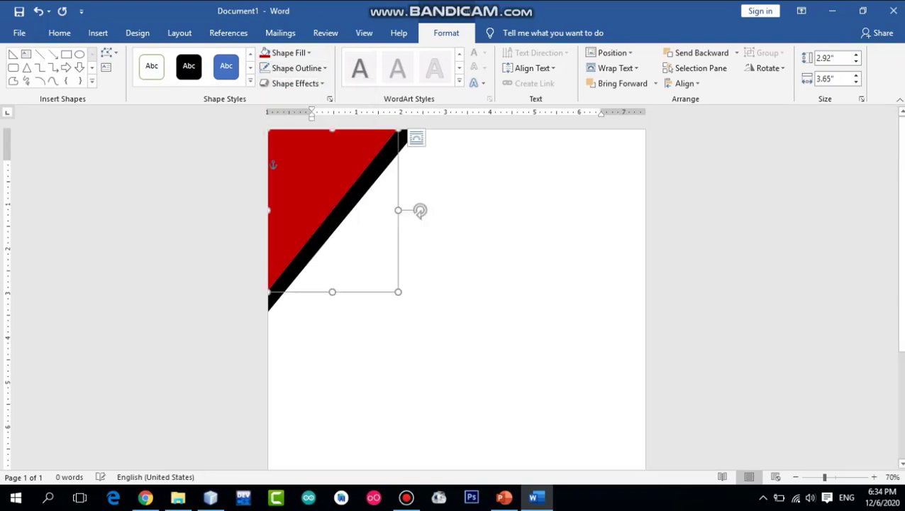
pyautogui.hotkey('ctrl', 'z')
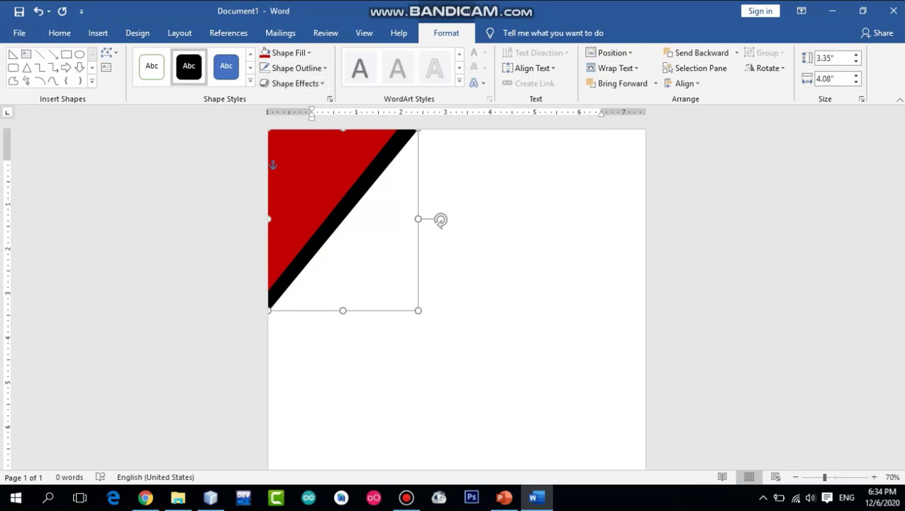
# Step: Apply an Outer shadow preset to the black triangle and deselect the shapes
pyautogui.click(291, 83)
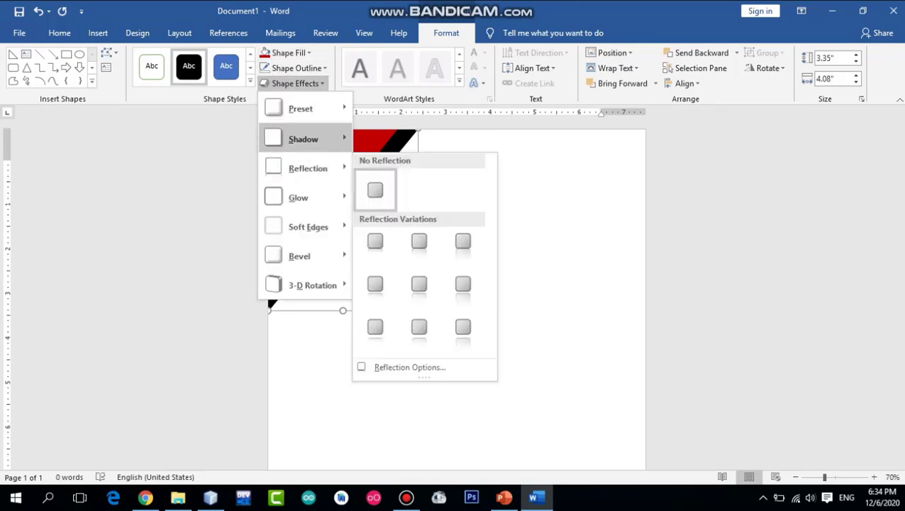
pyautogui.moveTo(305, 139)
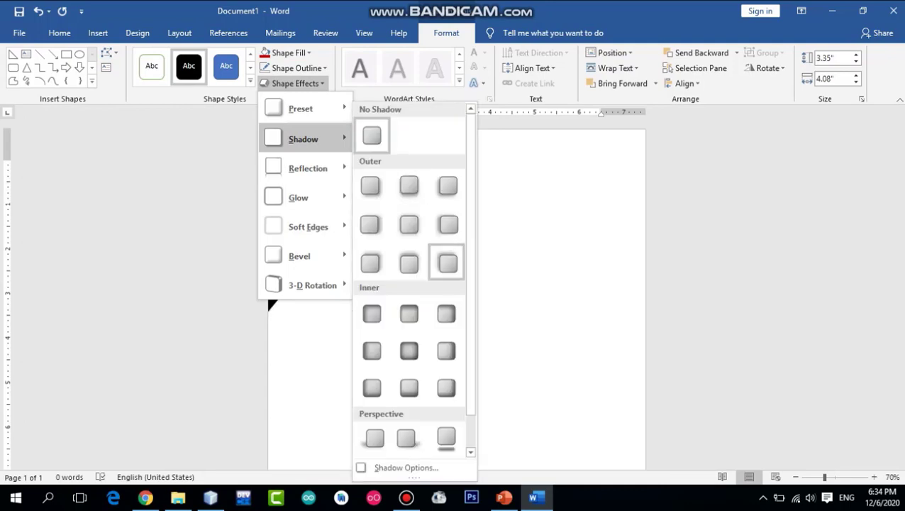
pyautogui.click(370, 225)
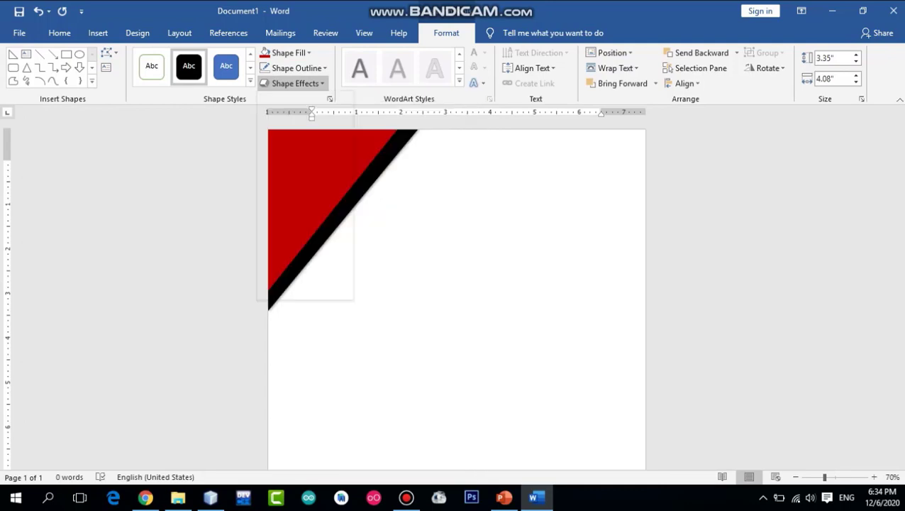
pyautogui.press('Escape')
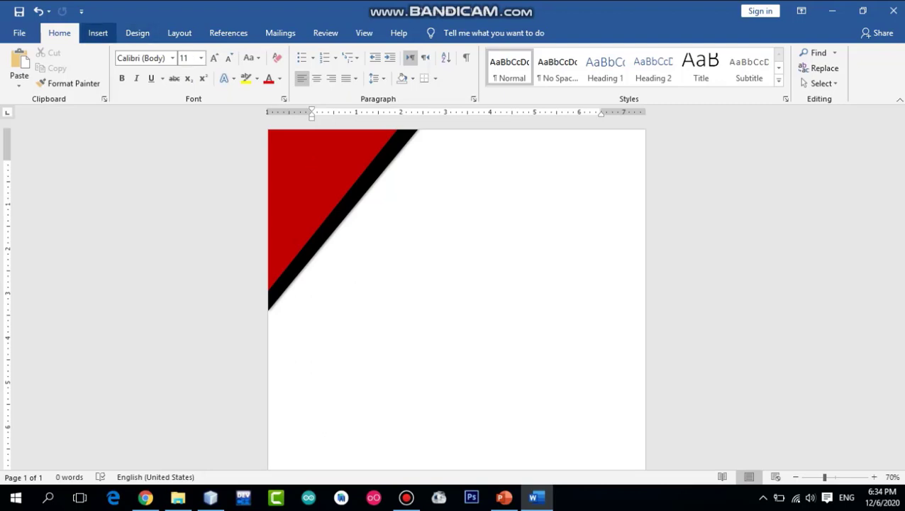
# Step: Insert a blue-outline WordArt box beside the red corner triangle
pyautogui.click(98, 33)
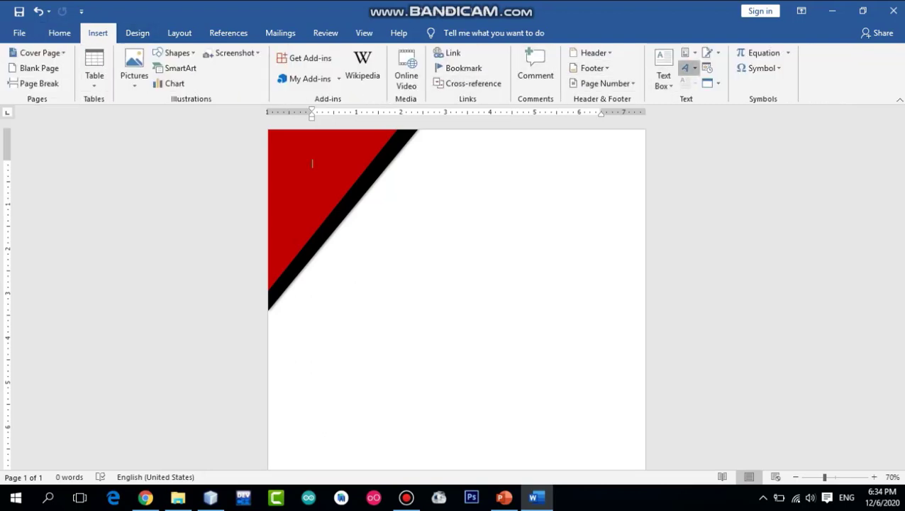
pyautogui.click(685, 68)
pyautogui.click(810, 98)
pyautogui.moveTo(425, 201); pyautogui.dragTo(499, 244)
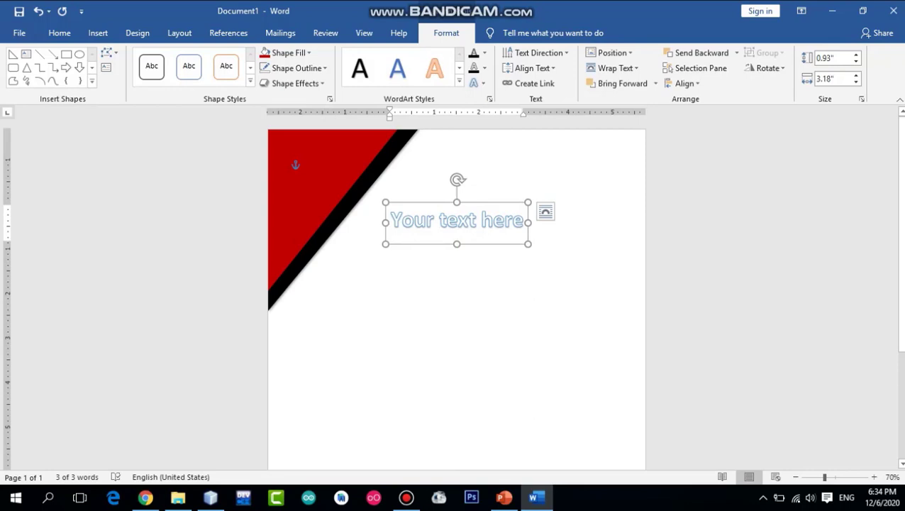
# Step: Replace the WordArt placeholder with 'Title of Book' and nudge it into place
pyautogui.moveTo(391, 220); pyautogui.dragTo(525, 220)
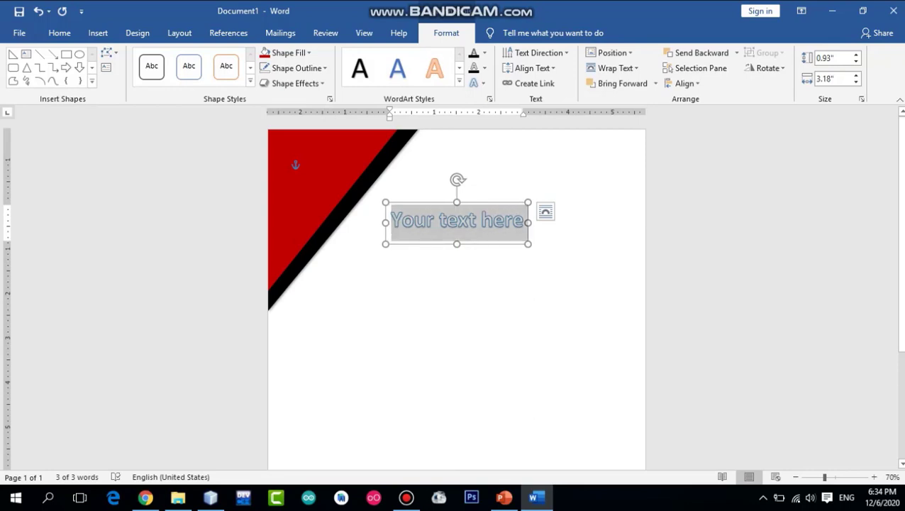
pyautogui.write('Title')
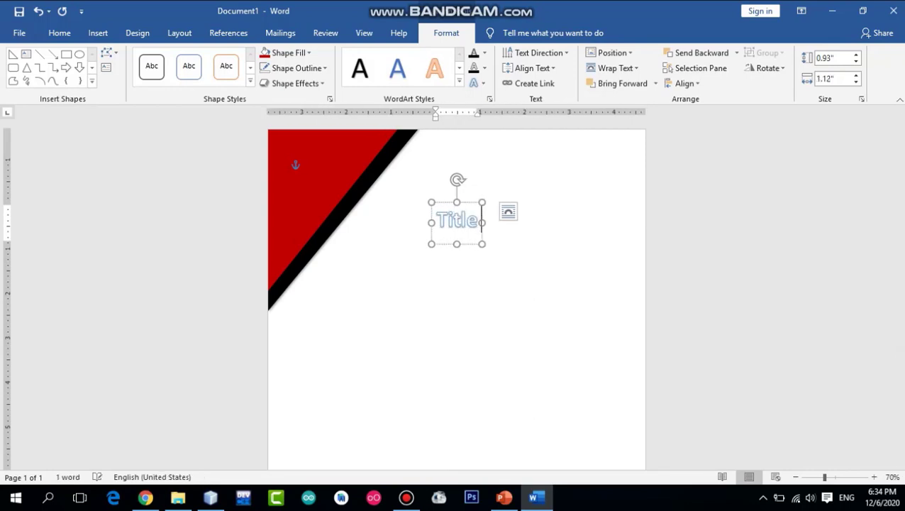
pyautogui.write(' of')
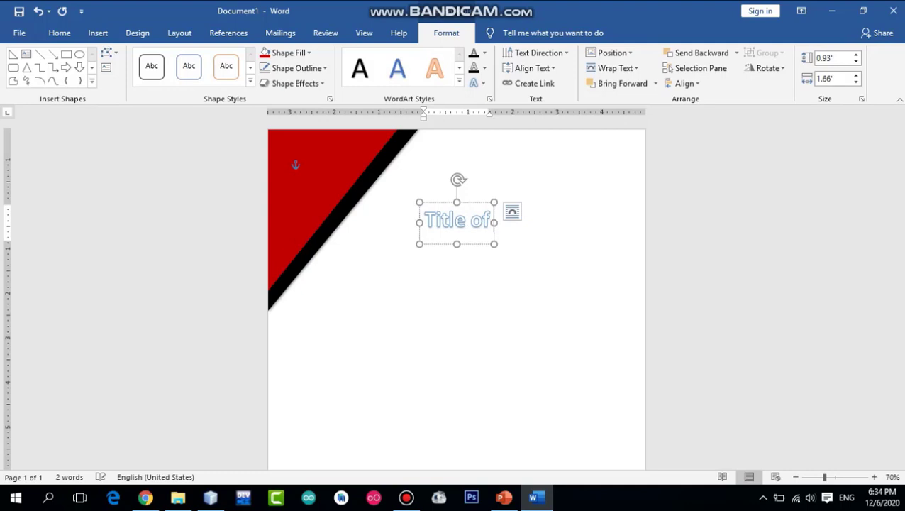
pyautogui.write(' A')
pyautogui.press('BackSpace')
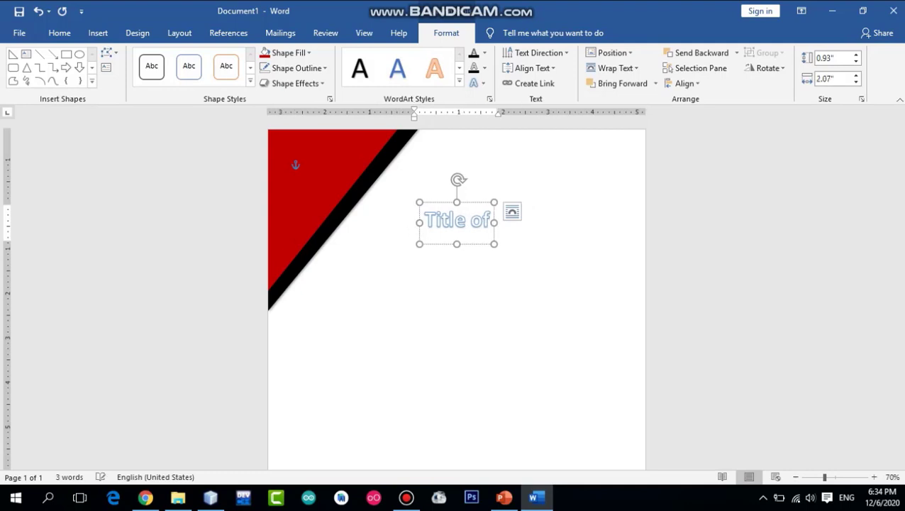
pyautogui.write('Book')
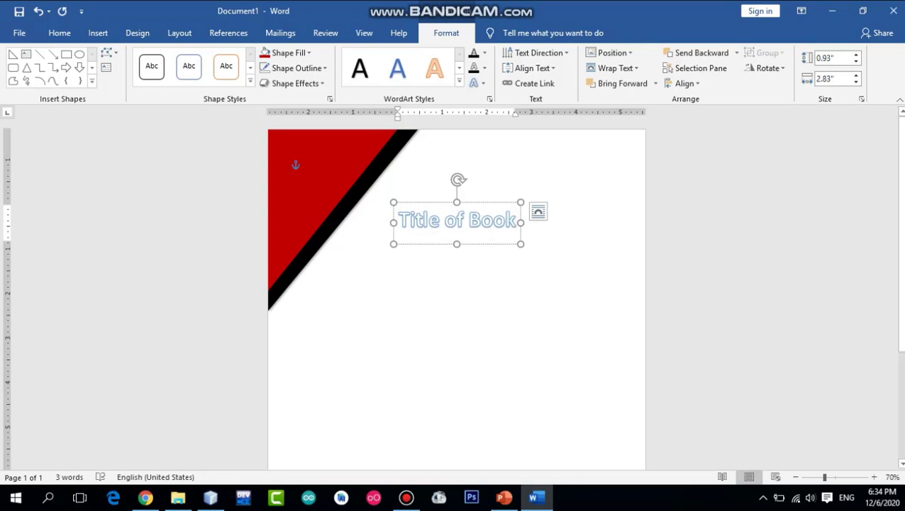
pyautogui.moveTo(426, 202); pyautogui.dragTo(459, 208)
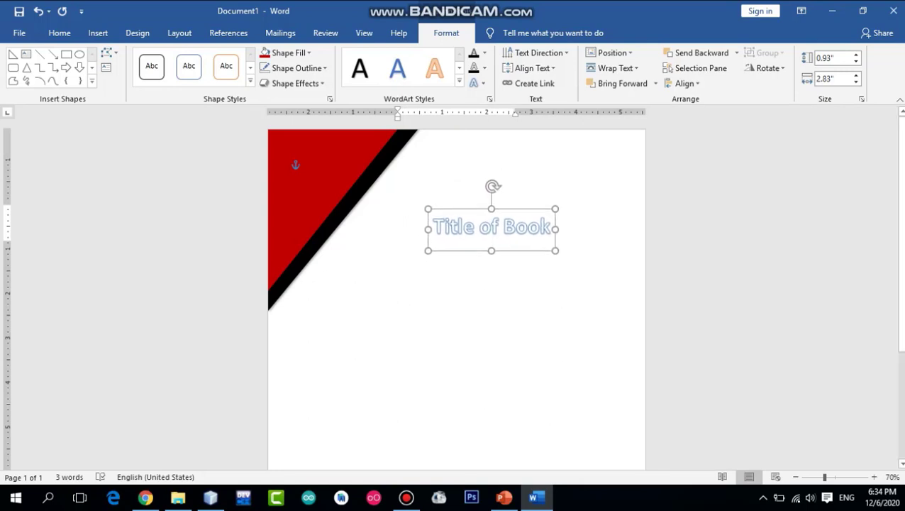
pyautogui.moveTo(459, 208); pyautogui.dragTo(462, 216)
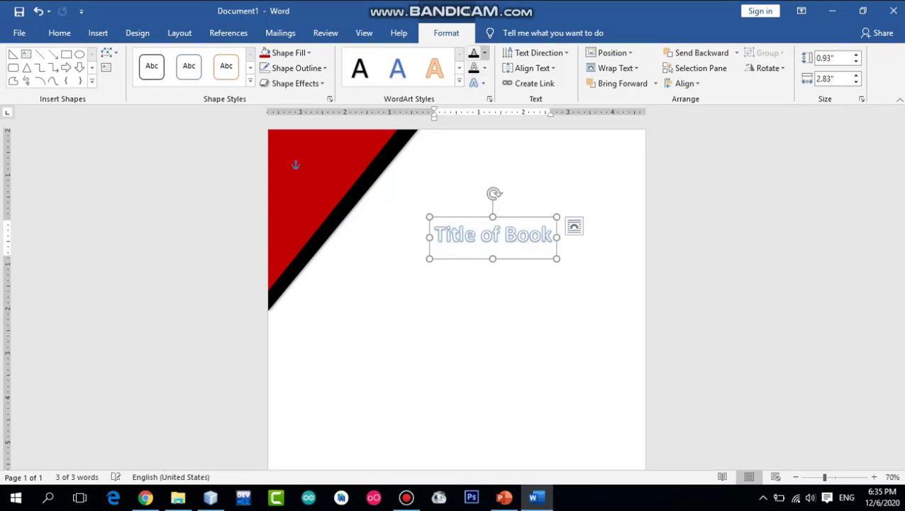
# Step: Make the title dark blue at 72 pt and shift it left to fit the page
pyautogui.click(484, 52)
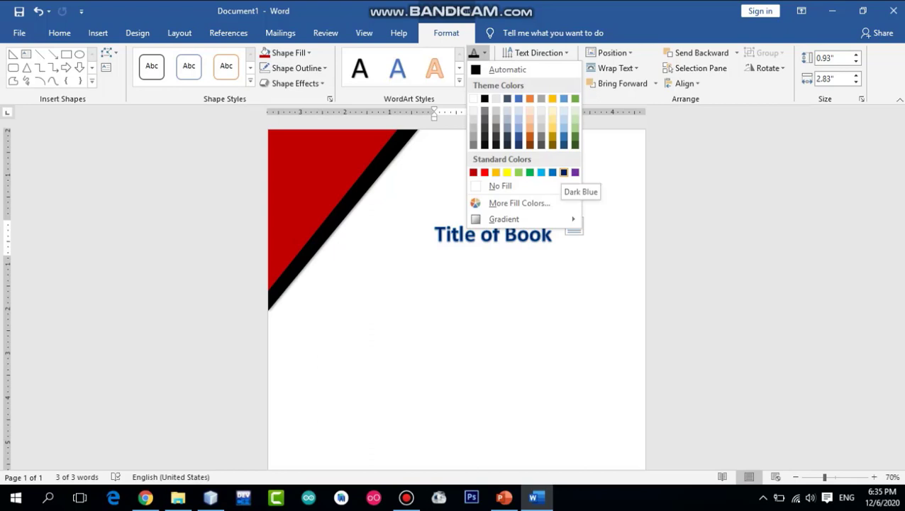
pyautogui.click(564, 172)
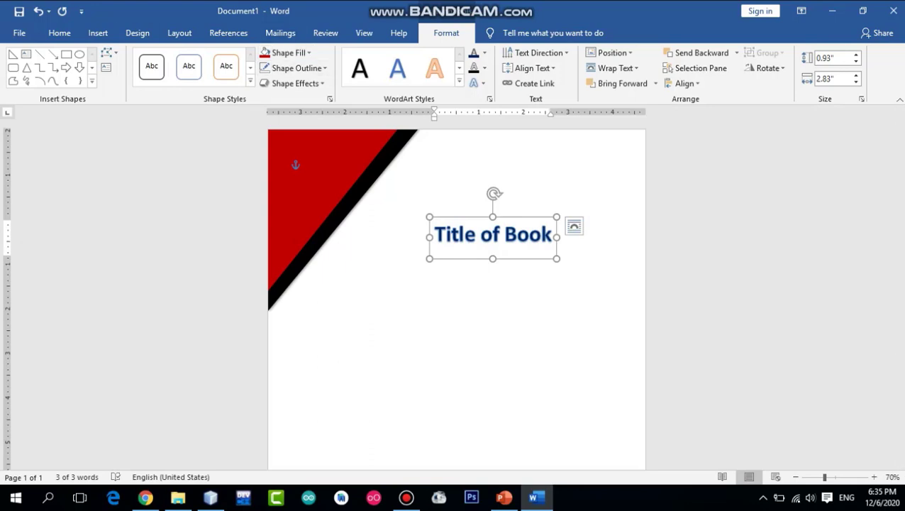
pyautogui.click(59, 33)
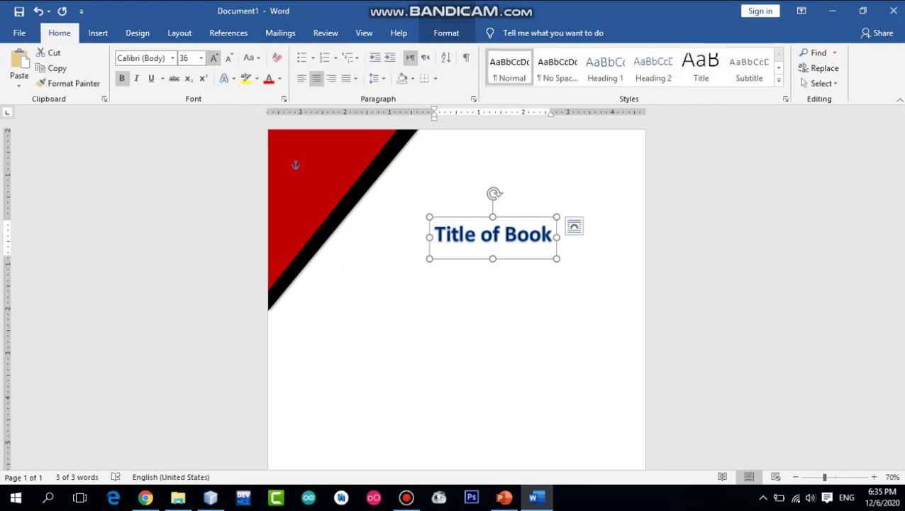
pyautogui.click(201, 59)
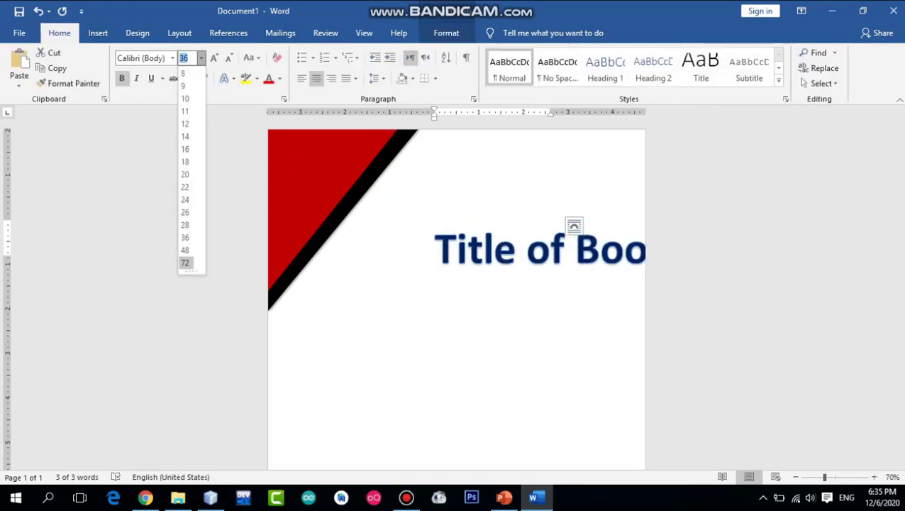
pyautogui.click(184, 263)
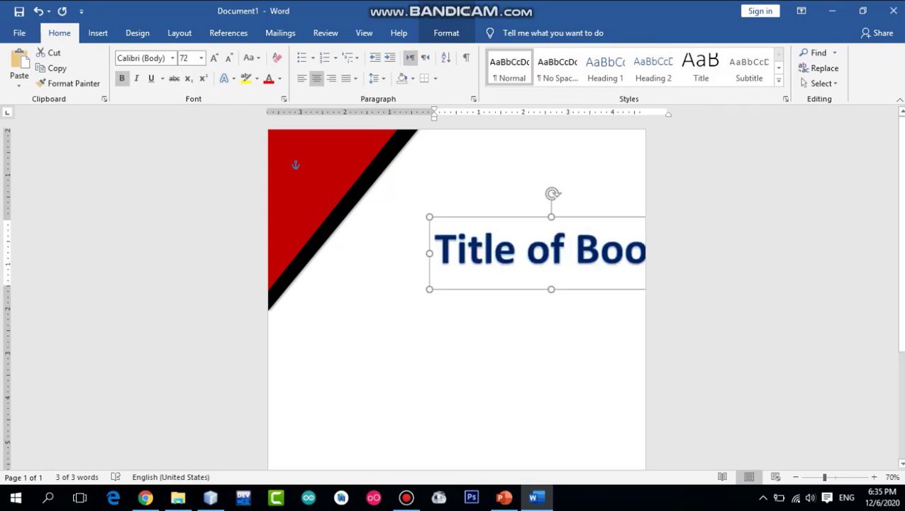
pyautogui.moveTo(497, 217)
pyautogui.mouseDown()
pyautogui.moveTo(426, 214)
pyautogui.moveTo(443, 217)
pyautogui.mouseUp()
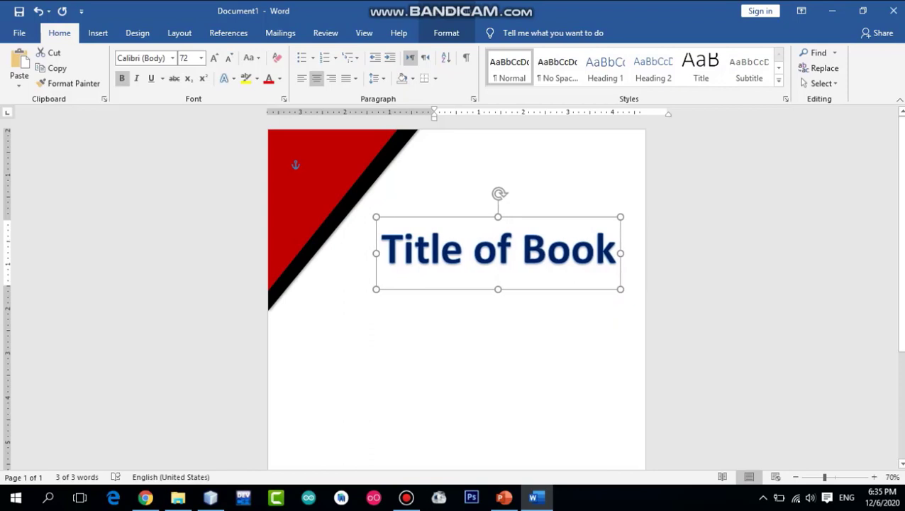
pyautogui.click(312, 164)
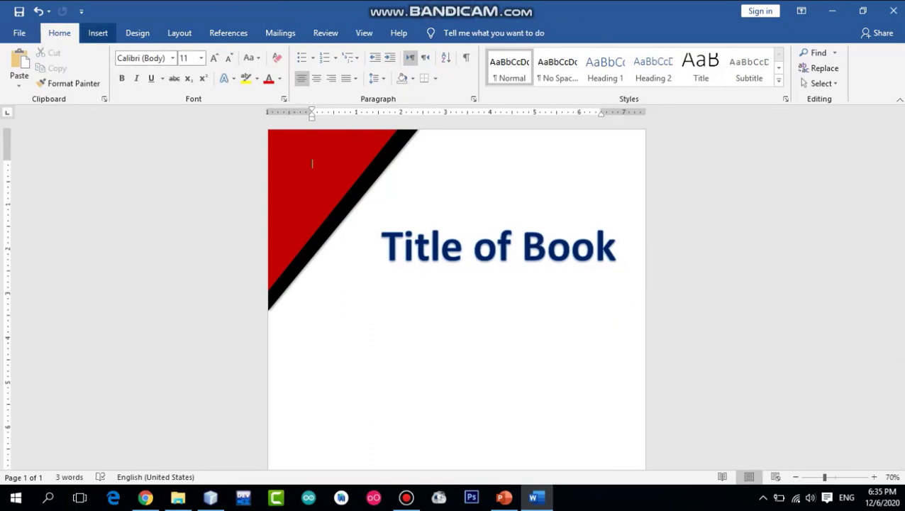
pyautogui.click(98, 33)
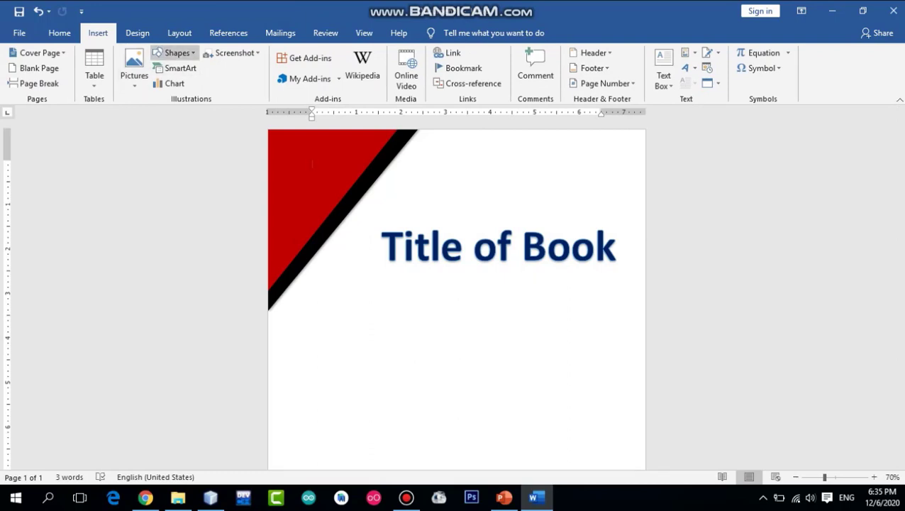
# Step: Draw a text box above the title and type 'This is My Book'
pyautogui.click(170, 52)
pyautogui.click(171, 83)
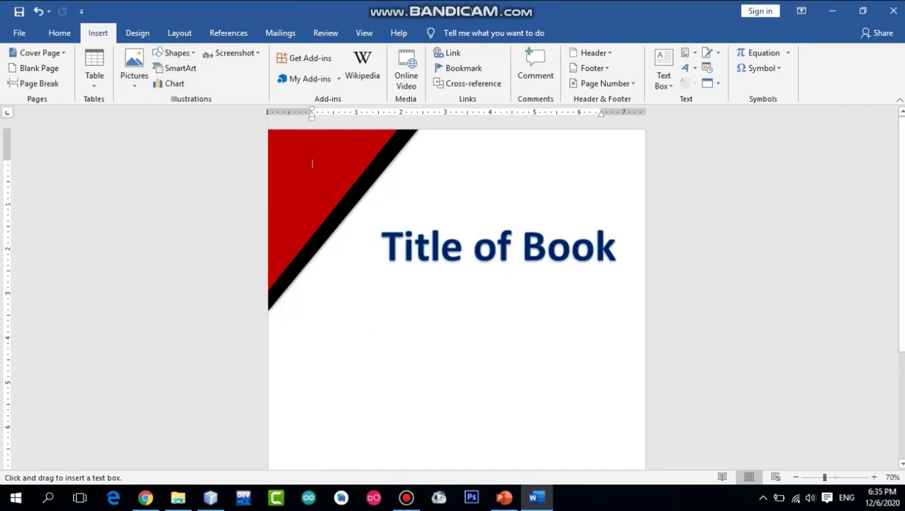
pyautogui.moveTo(436, 154); pyautogui.dragTo(605, 181)
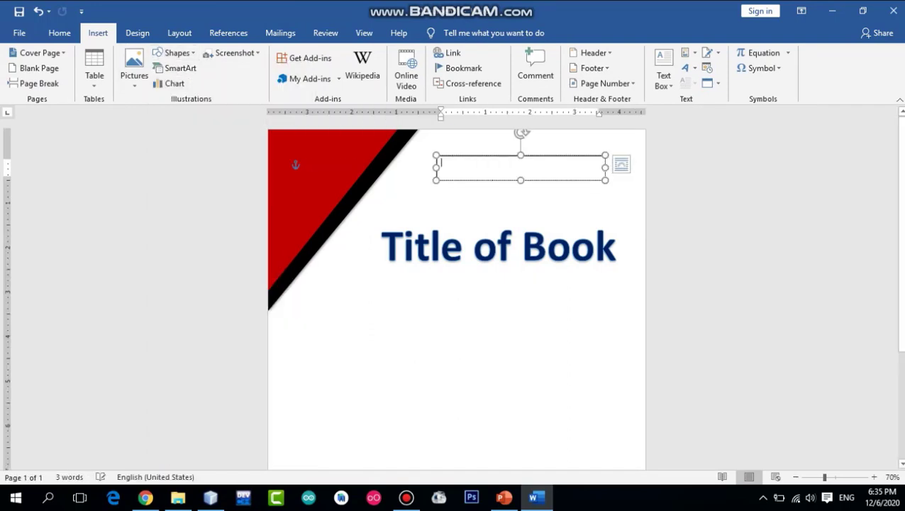
pyautogui.write('This is My Book')
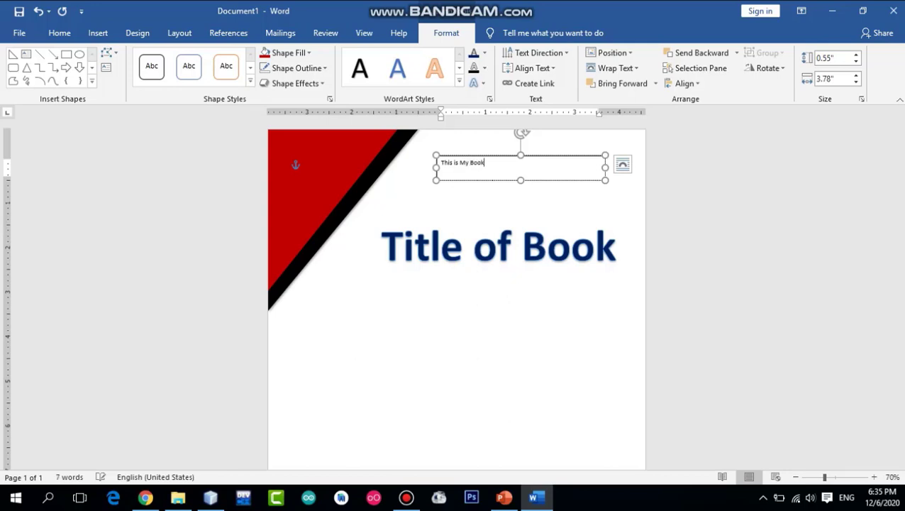
# Step: Format the text box text as 22 pt, bold and centred, aligned with the title
pyautogui.moveTo(560, 180); pyautogui.dragTo(559, 183)
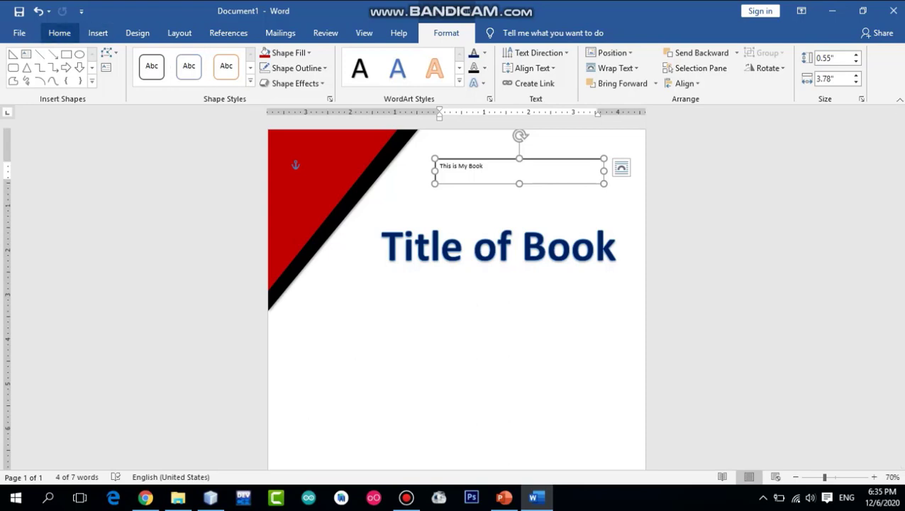
pyautogui.click(60, 33)
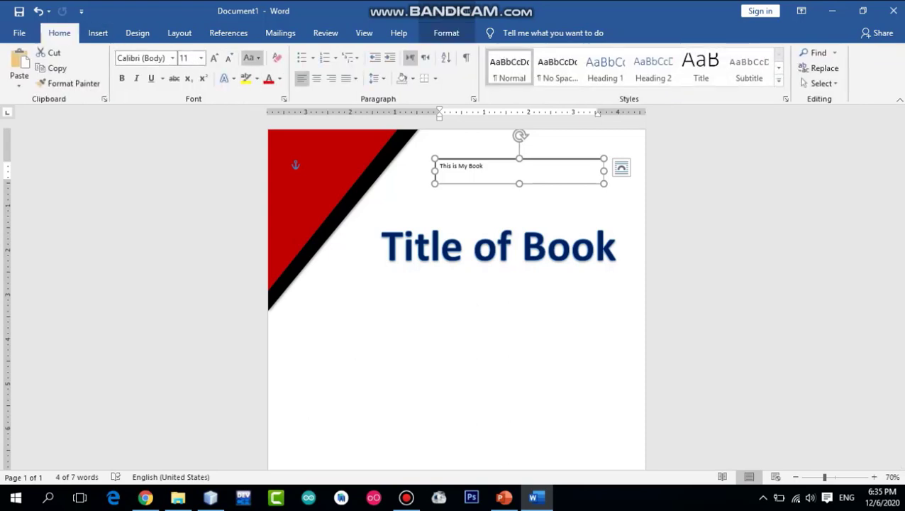
pyautogui.click(201, 58)
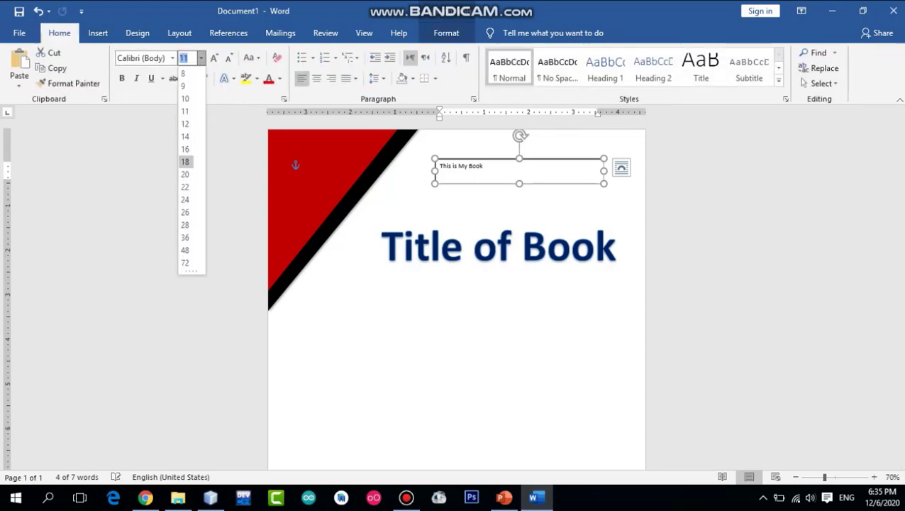
pyautogui.click(184, 186)
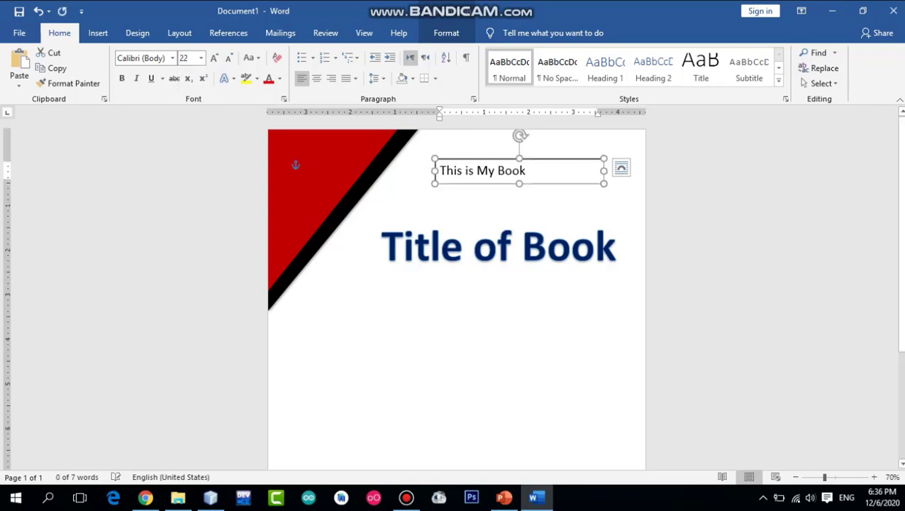
pyautogui.click(121, 78)
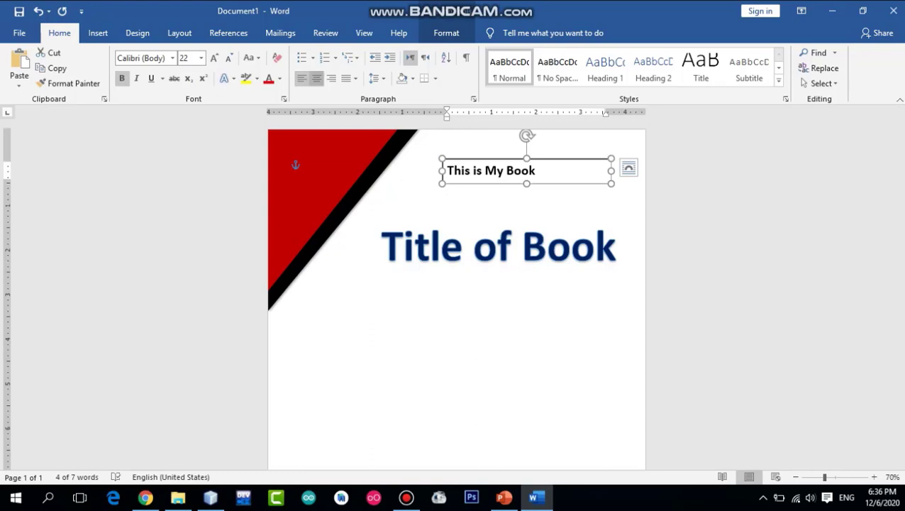
pyautogui.click(316, 78)
pyautogui.moveTo(483, 159); pyautogui.dragTo(455, 171)
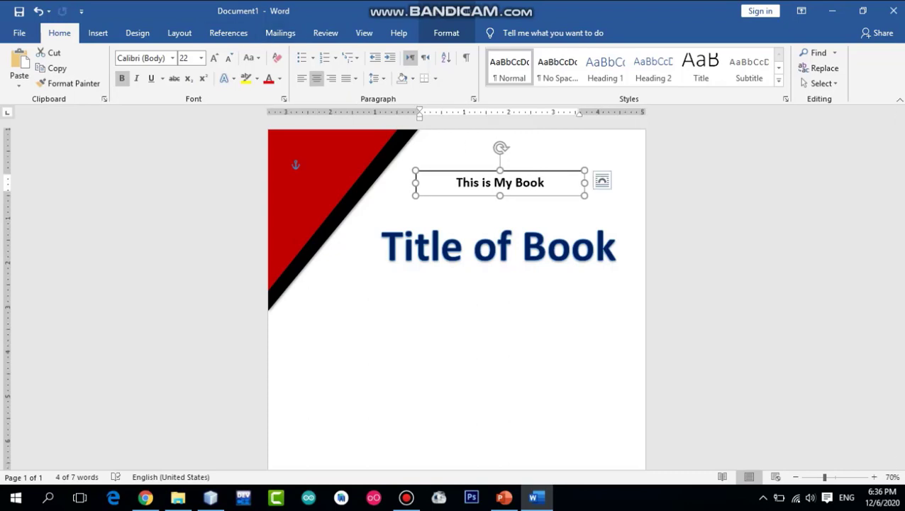
# Step: Remove the outline from the 'This is My Book' text box
pyautogui.click(446, 32)
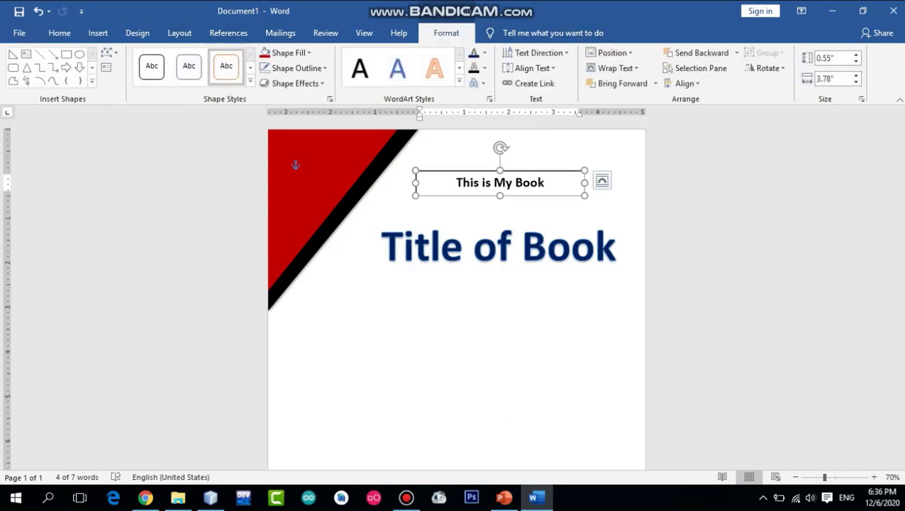
pyautogui.click(297, 68)
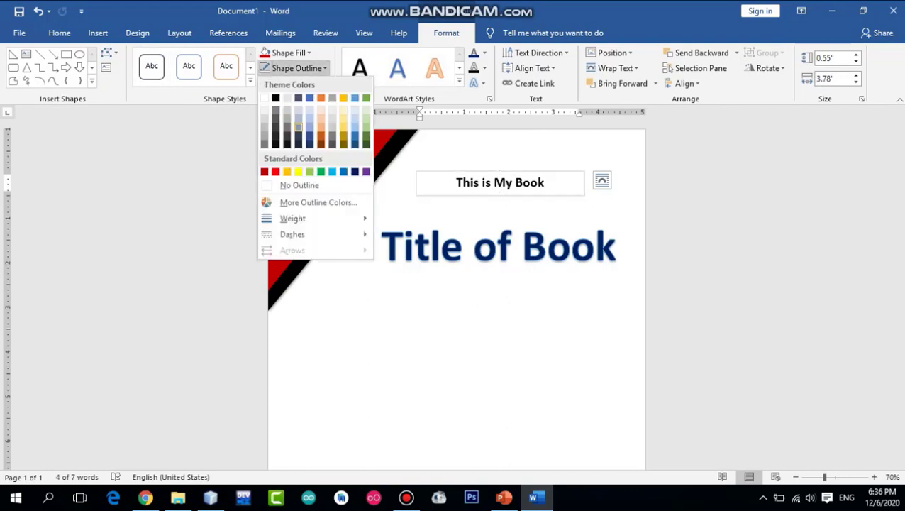
pyautogui.click(299, 185)
# Step: Leave the title text box with no background fill, then deselect it
pyautogui.click(546, 246)
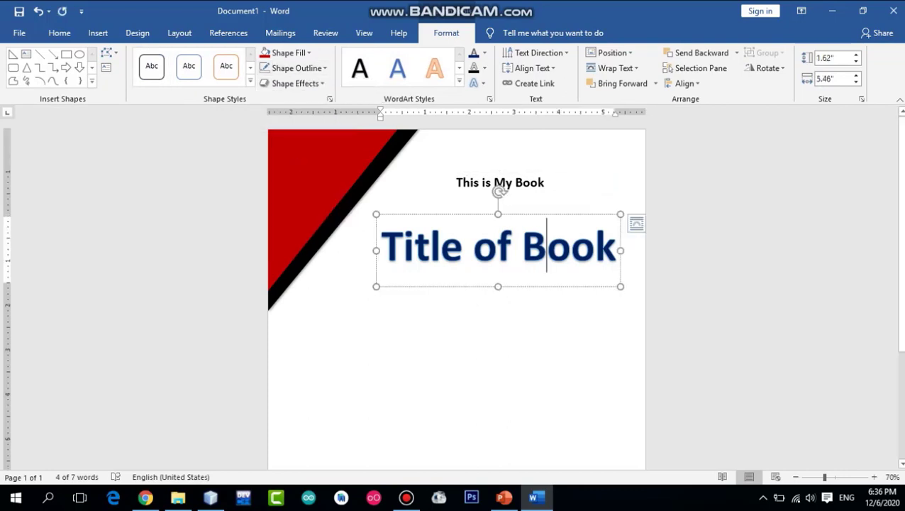
pyautogui.press('Escape')
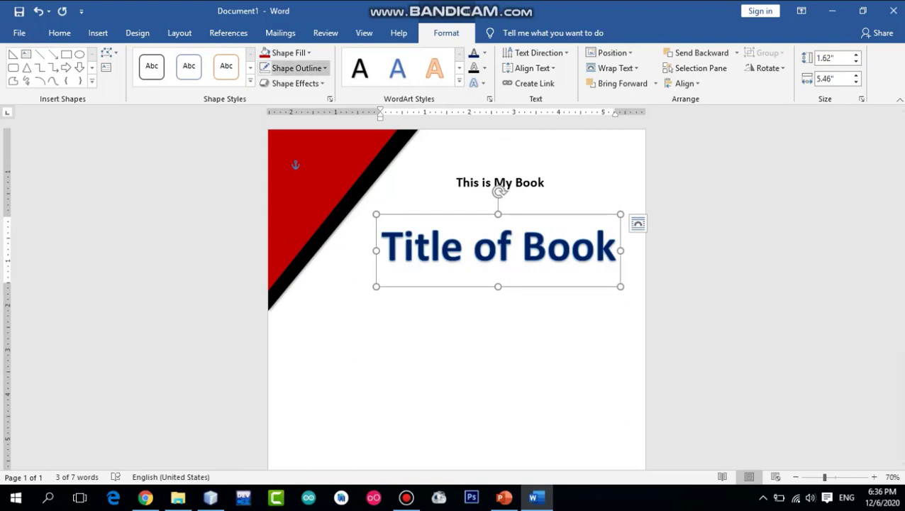
pyautogui.click(264, 52)
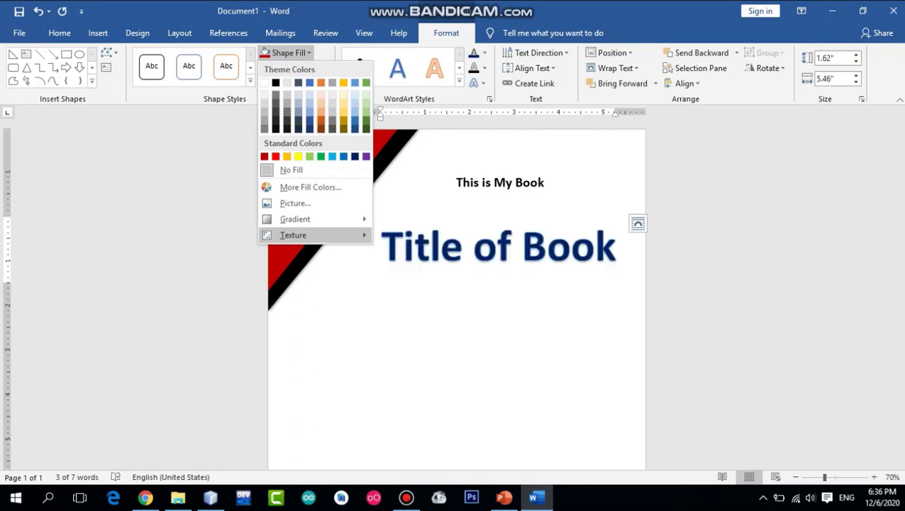
pyautogui.press('Escape')
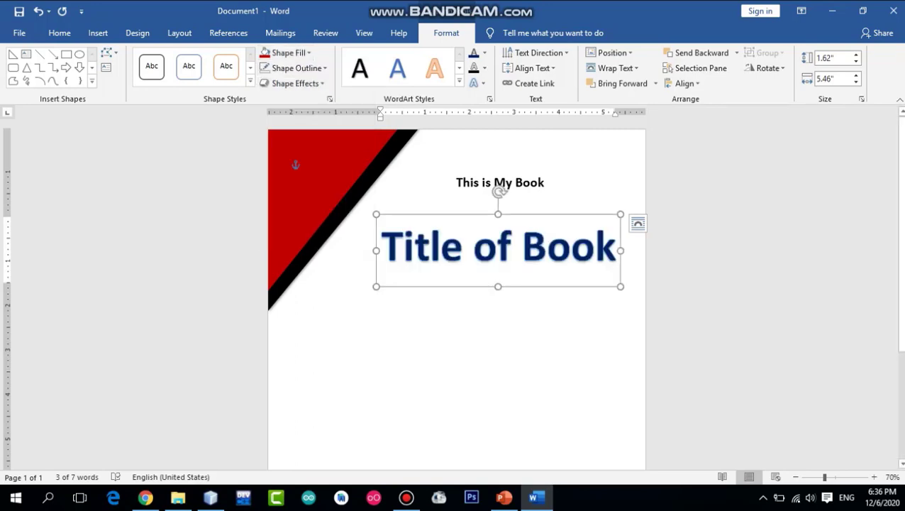
pyautogui.click(312, 162)
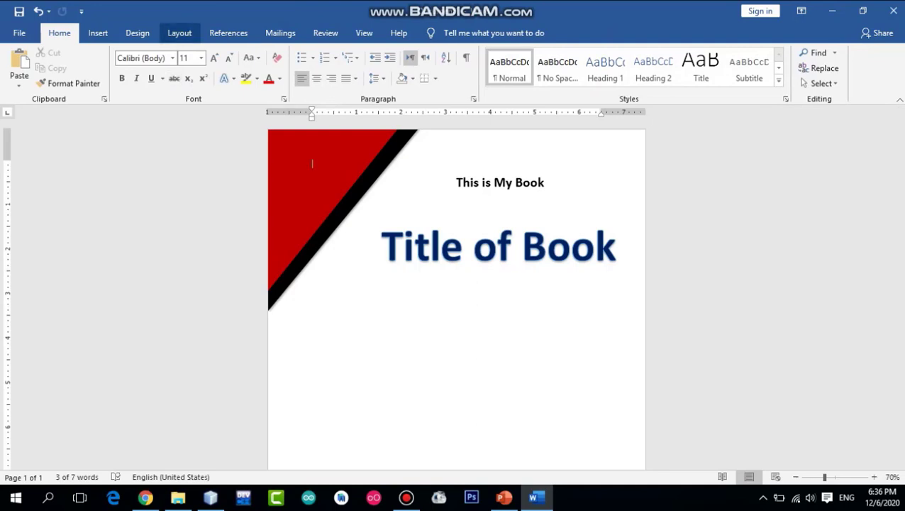
# Step: Draw a horizontal line above the title and increase its weight
pyautogui.click(98, 33)
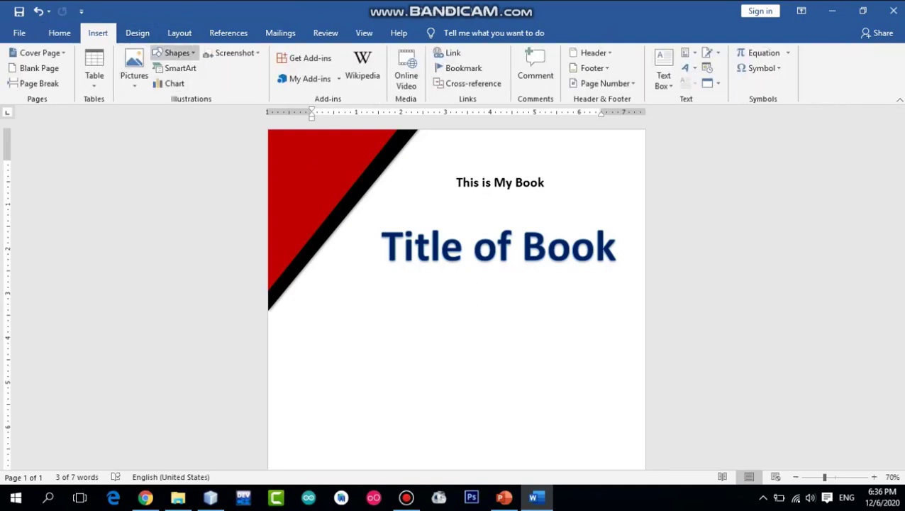
pyautogui.click(174, 53)
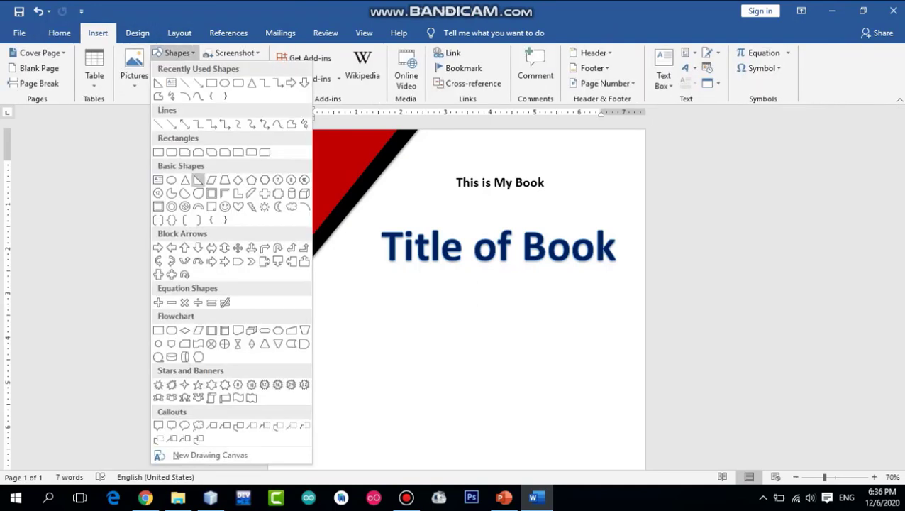
pyautogui.click(158, 123)
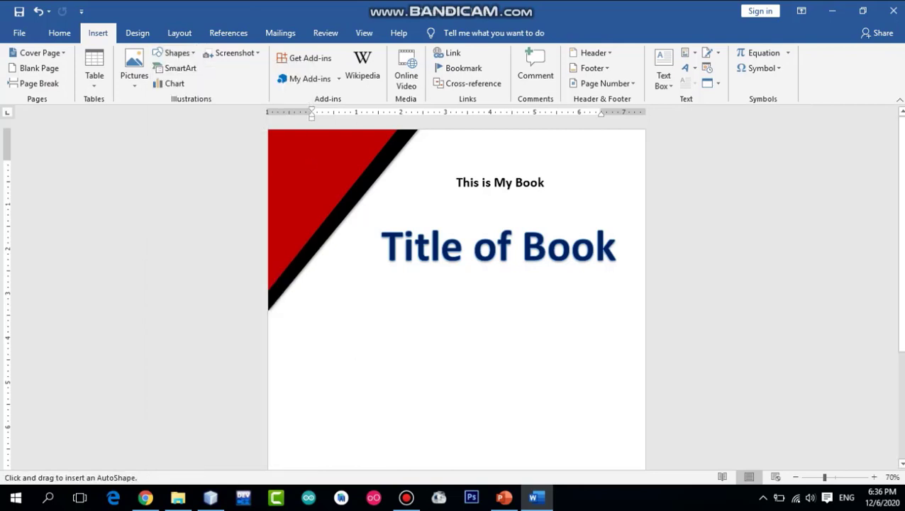
pyautogui.moveTo(376, 214); pyautogui.dragTo(624, 216)
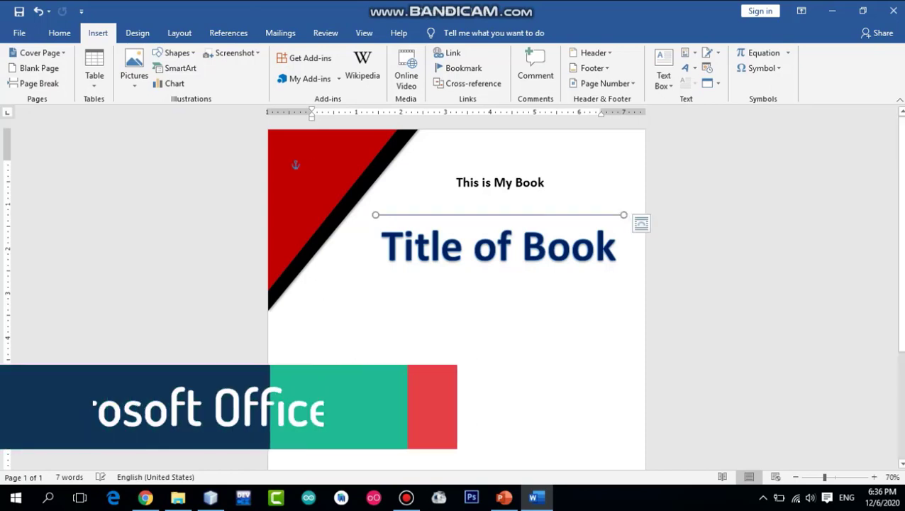
pyautogui.click(297, 68)
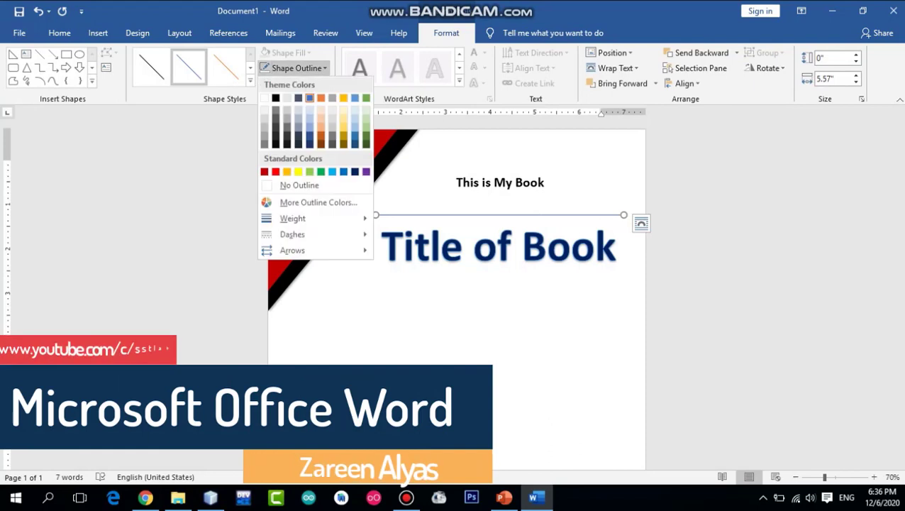
pyautogui.moveTo(320, 219)
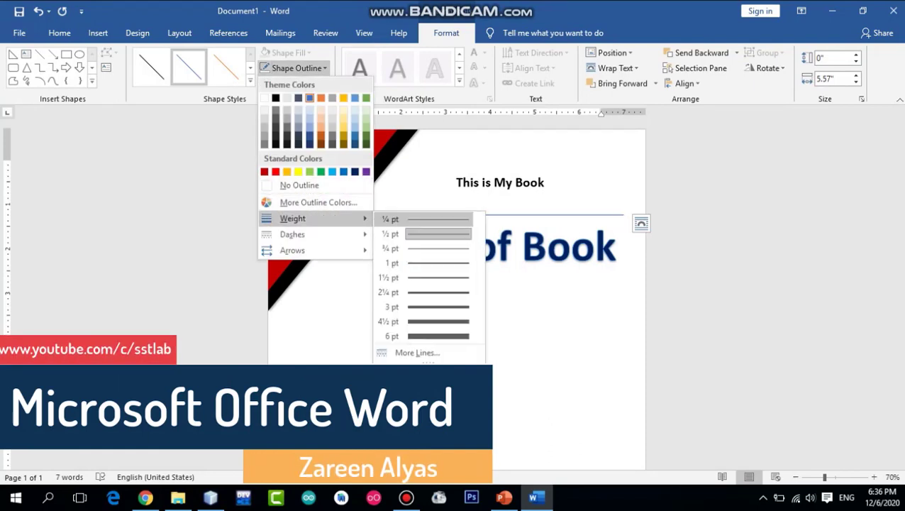
pyautogui.click(426, 306)
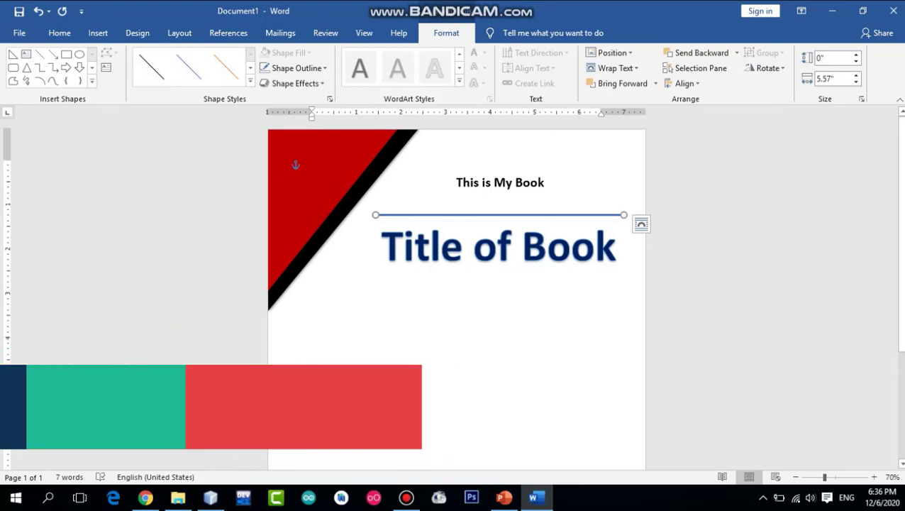
# Step: Paste a copy of the line and place it just below the title
pyautogui.hotkey('ctrl', 'v')
pyautogui.moveTo(496, 222); pyautogui.dragTo(485, 274)
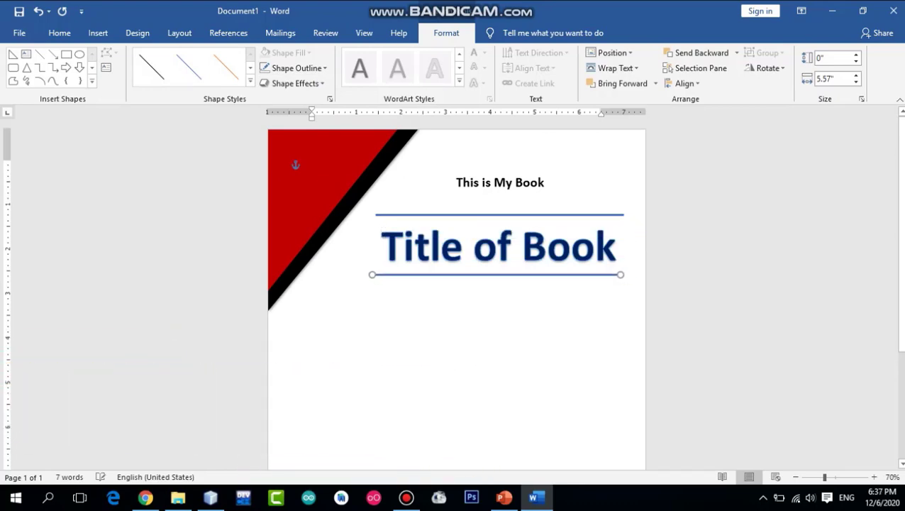
pyautogui.press('Up')
pyautogui.press('Up')
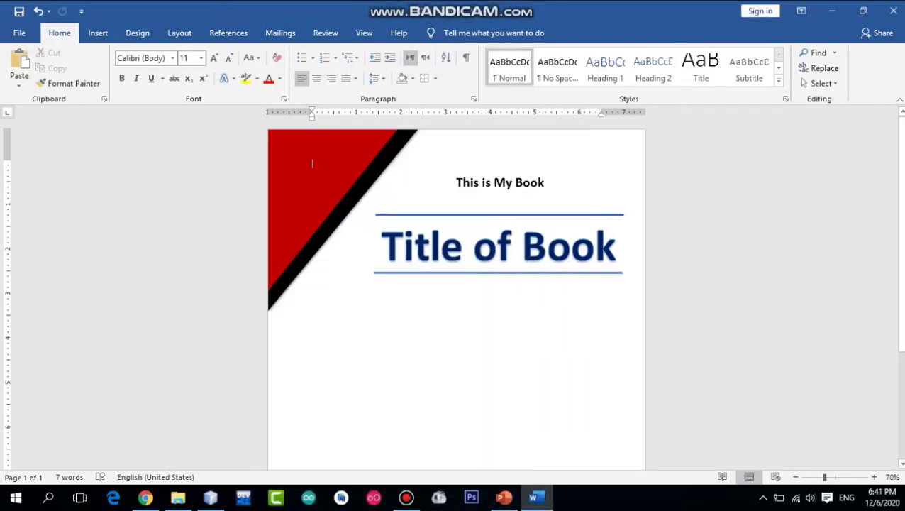
pyautogui.click(497, 246)
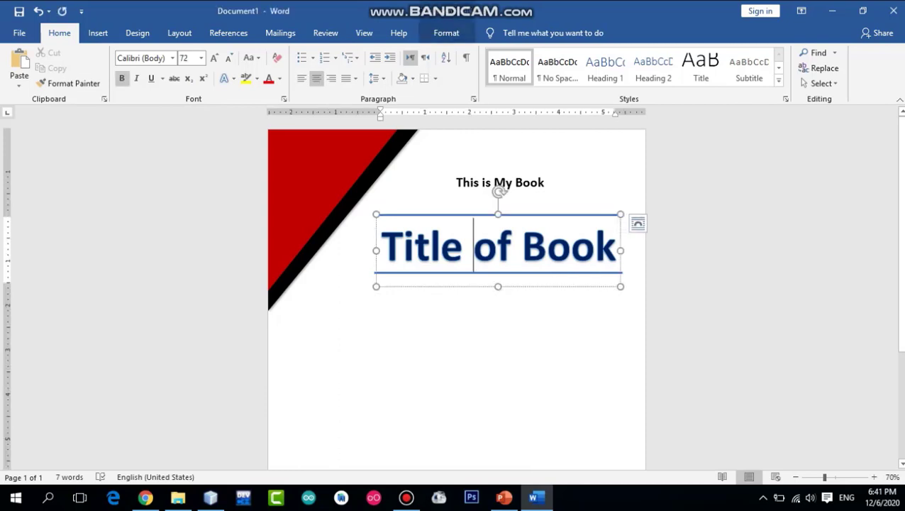
pyautogui.click(312, 163)
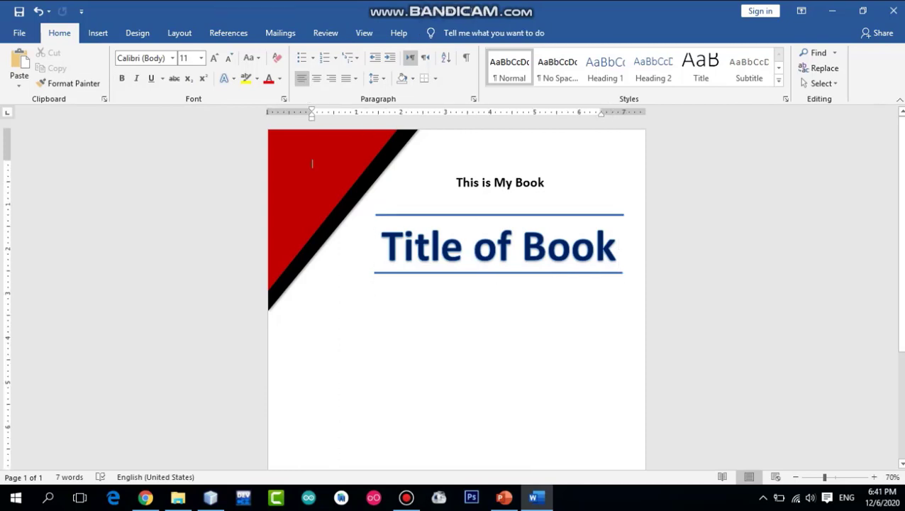
pyautogui.click(496, 272)
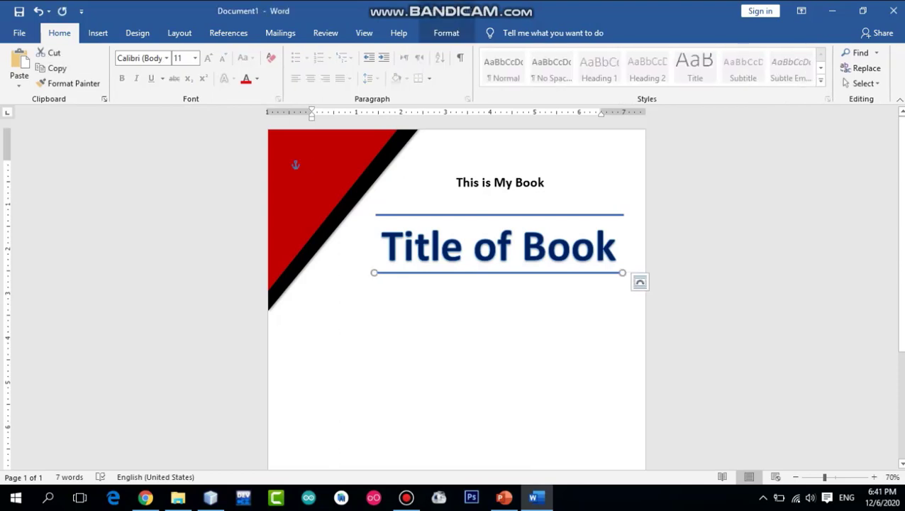
pyautogui.scroll(-3, 454, 284)
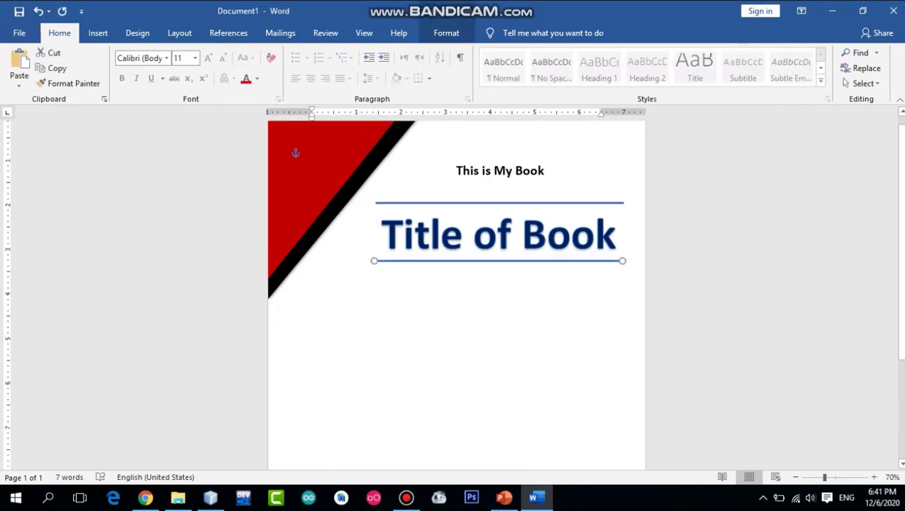
pyautogui.scroll(2, 454, 283)
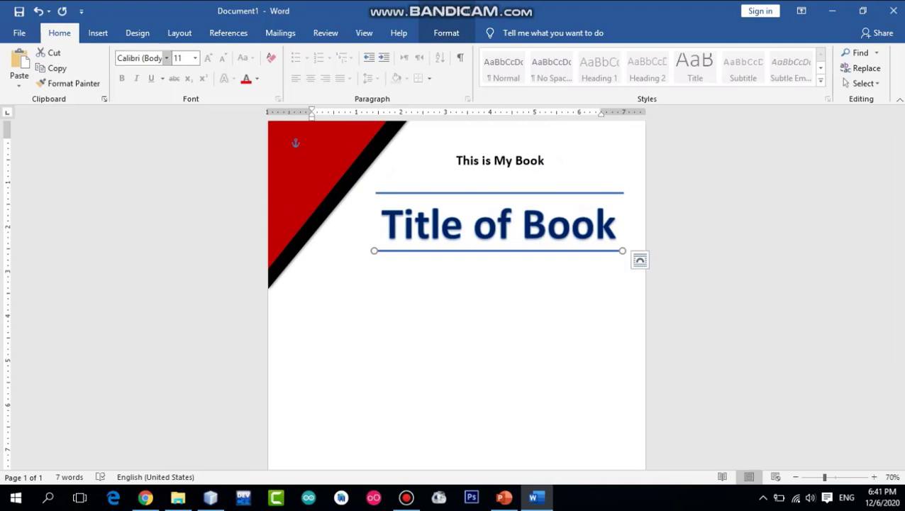
# Step: Duplicate the title box, change its text to 'Author Name' and move it lower
pyautogui.click(180, 33)
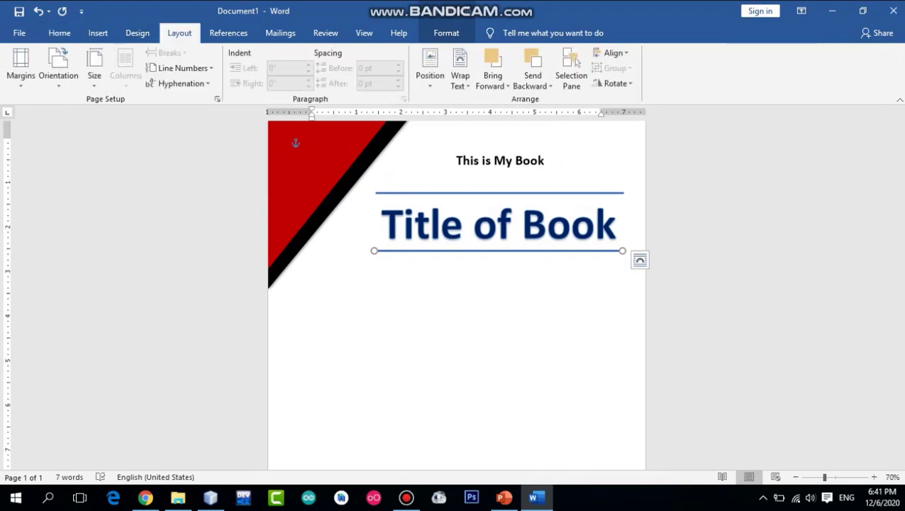
pyautogui.click(499, 193)
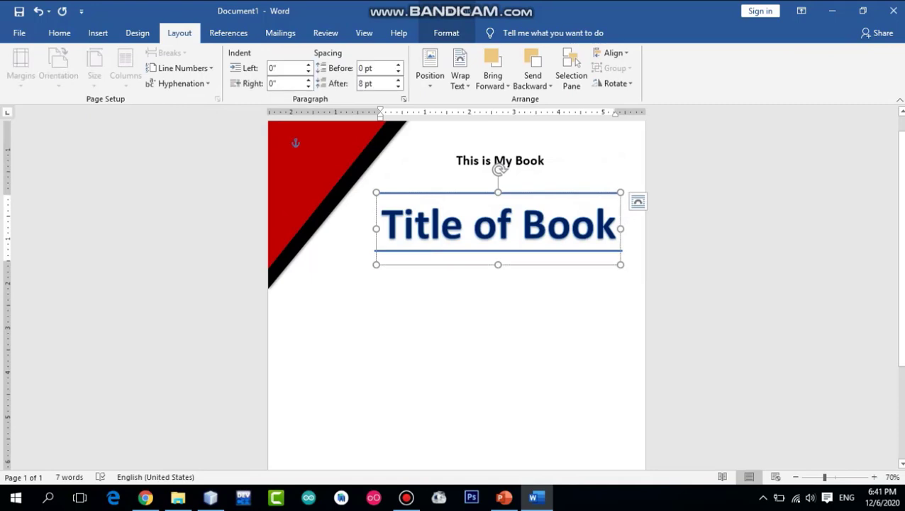
pyautogui.hotkey('ctrl', 'v')
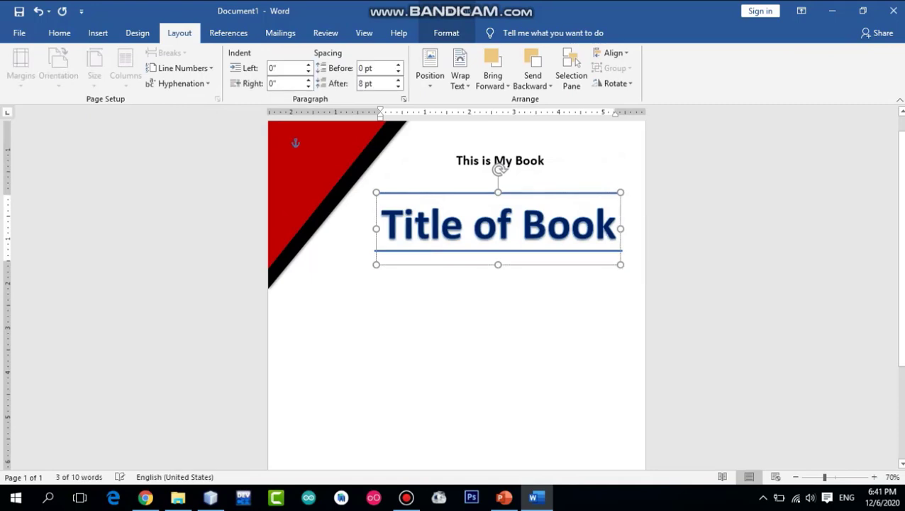
pyautogui.moveTo(500, 193); pyautogui.dragTo(464, 317)
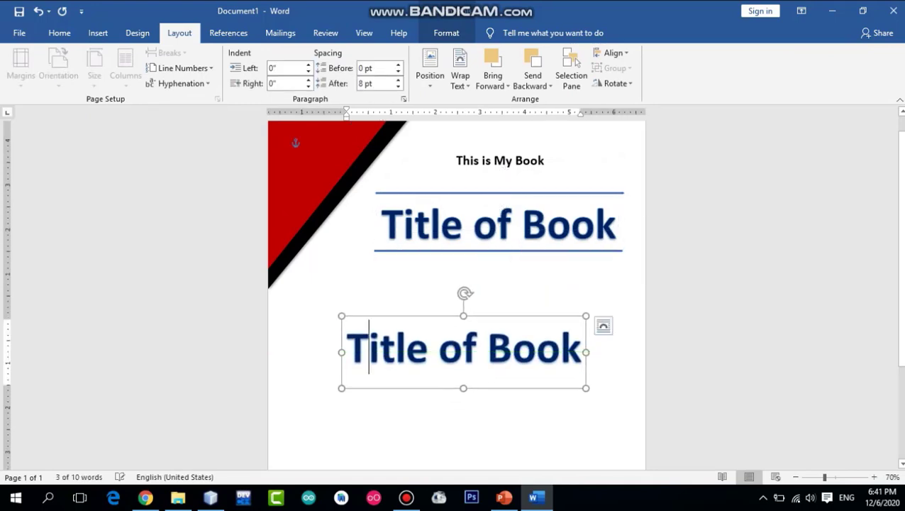
pyautogui.hotkey('ctrl', 'a')
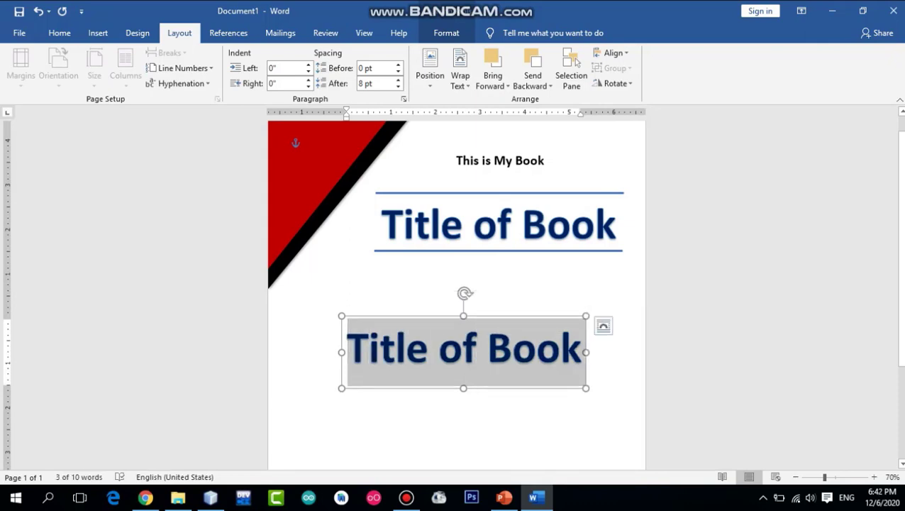
pyautogui.write('Author N')
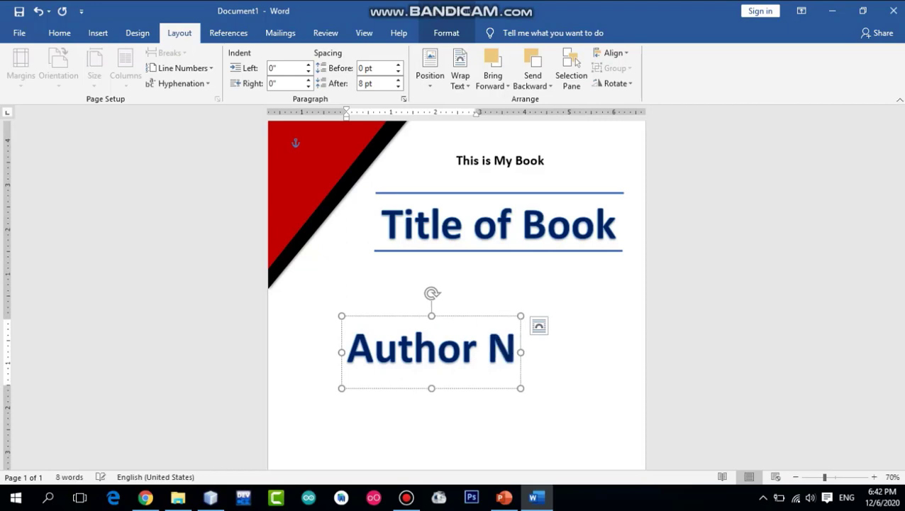
pyautogui.write('ame')
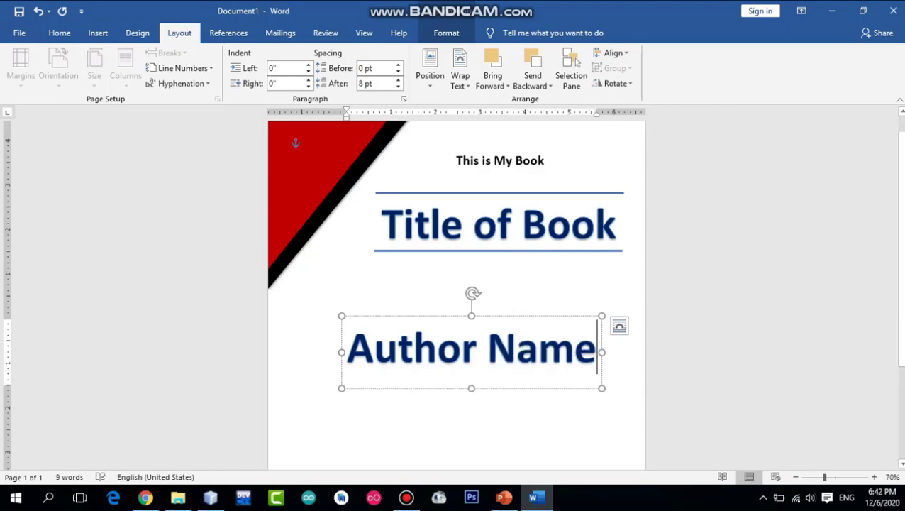
pyautogui.scroll(-2, 576, 63)
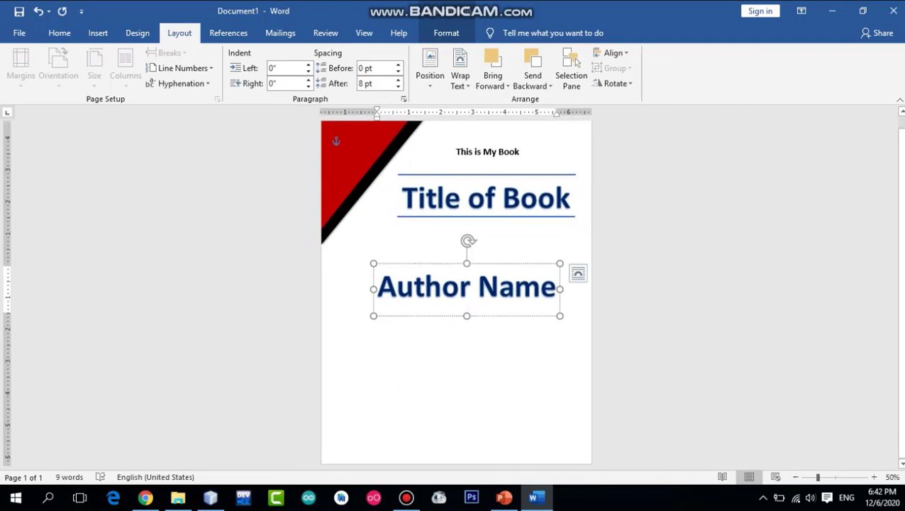
pyautogui.moveTo(467, 264)
pyautogui.mouseDown()
pyautogui.moveTo(456, 356)
pyautogui.moveTo(420, 371)
pyautogui.moveTo(421, 343)
pyautogui.mouseUp()
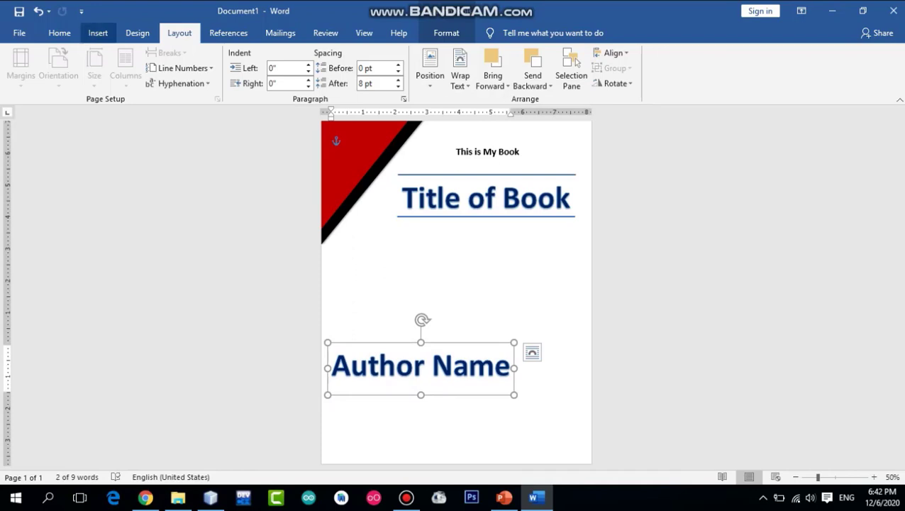
# Step: Set the Author Name text to the Brookhouse font at 28 pt
pyautogui.click(60, 32)
pyautogui.click(202, 58)
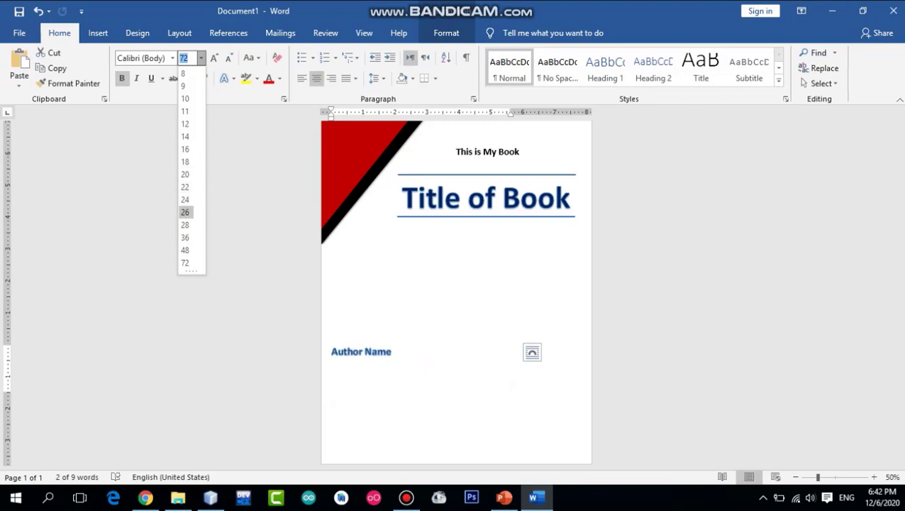
pyautogui.click(184, 225)
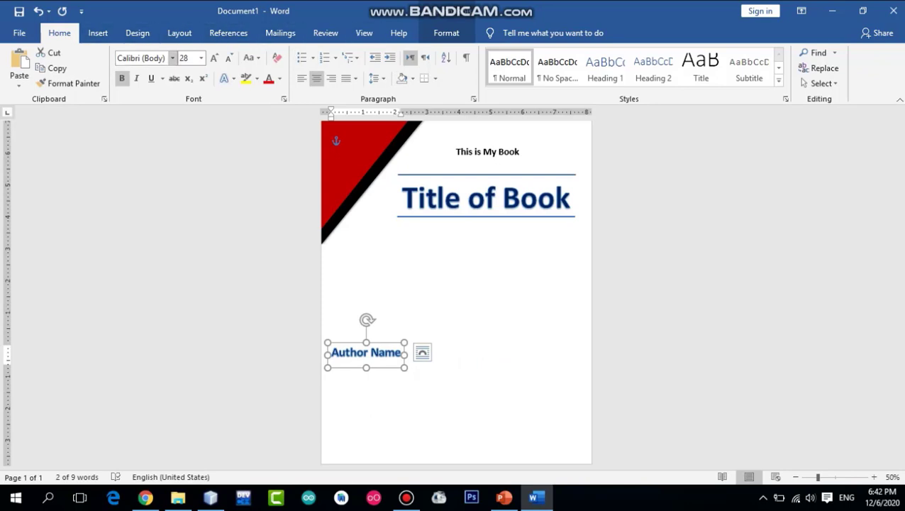
pyautogui.click(173, 57)
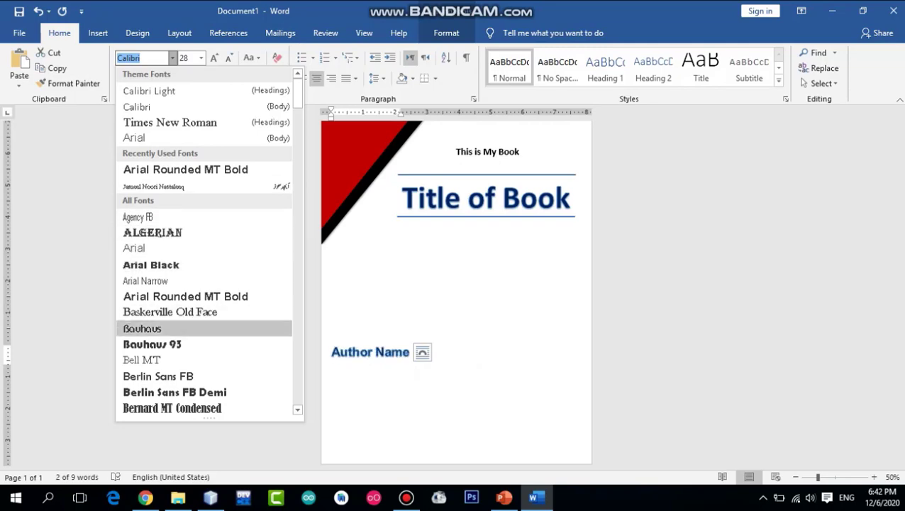
pyautogui.scroll(-3, 164, 369)
pyautogui.scroll(-1, 163, 369)
pyautogui.scroll(-2, 164, 369)
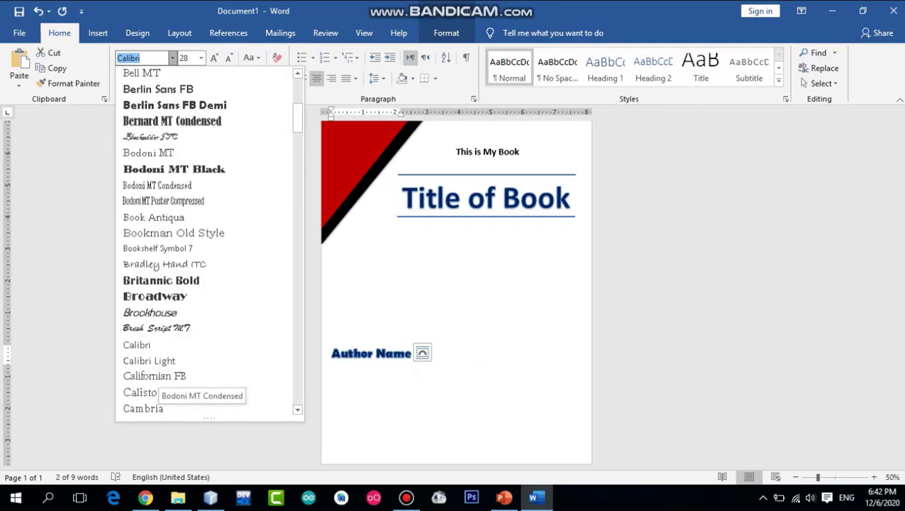
pyautogui.scroll(-2, 163, 369)
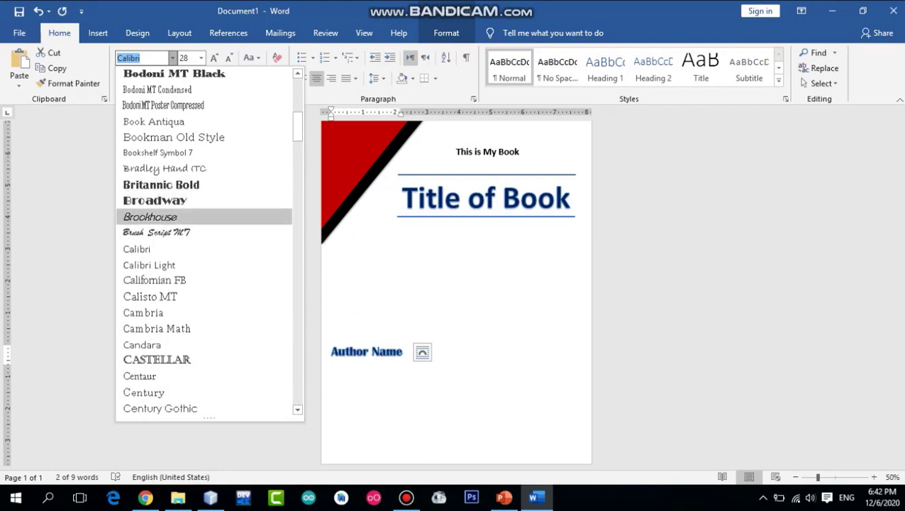
pyautogui.click(150, 216)
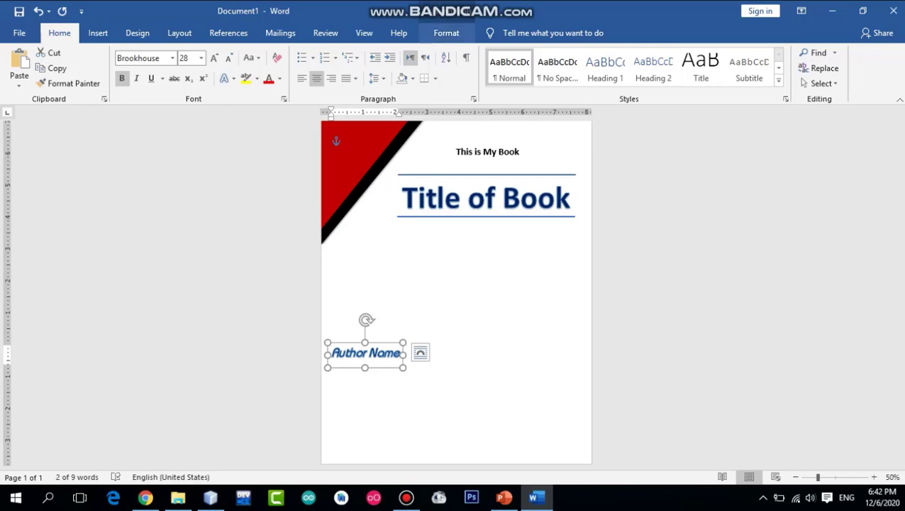
pyautogui.click(447, 33)
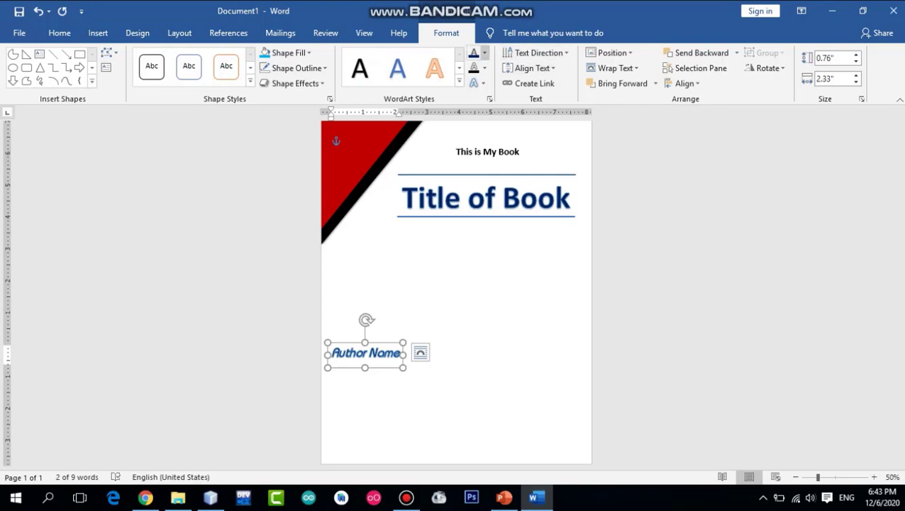
pyautogui.click(485, 53)
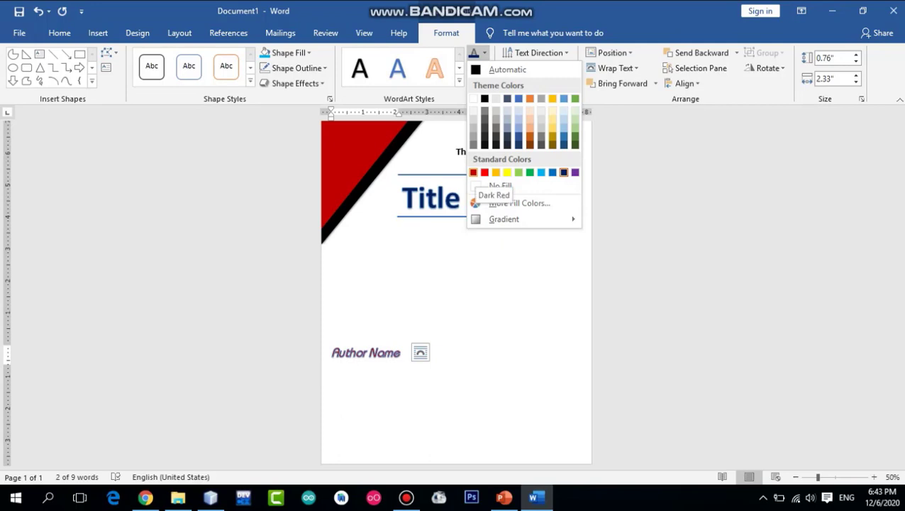
# Step: Give the Author Name text a Dark Red fill and No Outline
pyautogui.click(473, 173)
pyautogui.click(484, 67)
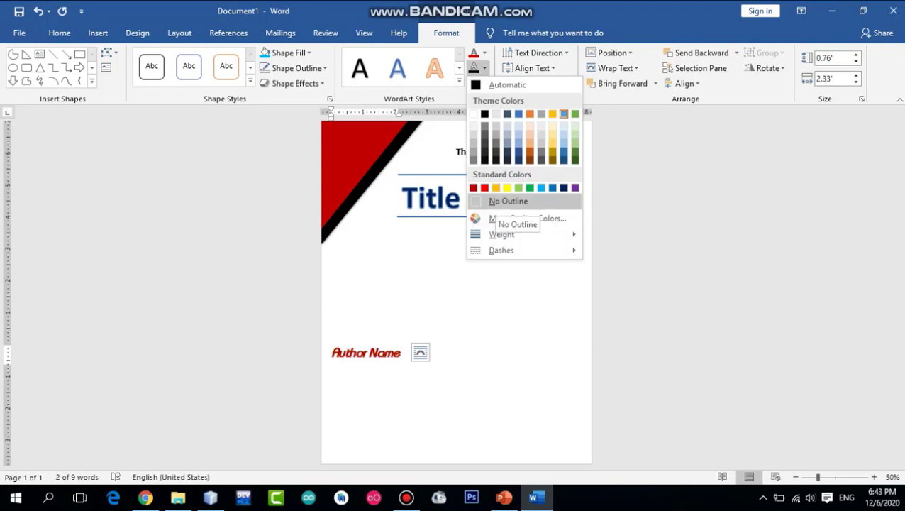
pyautogui.click(496, 204)
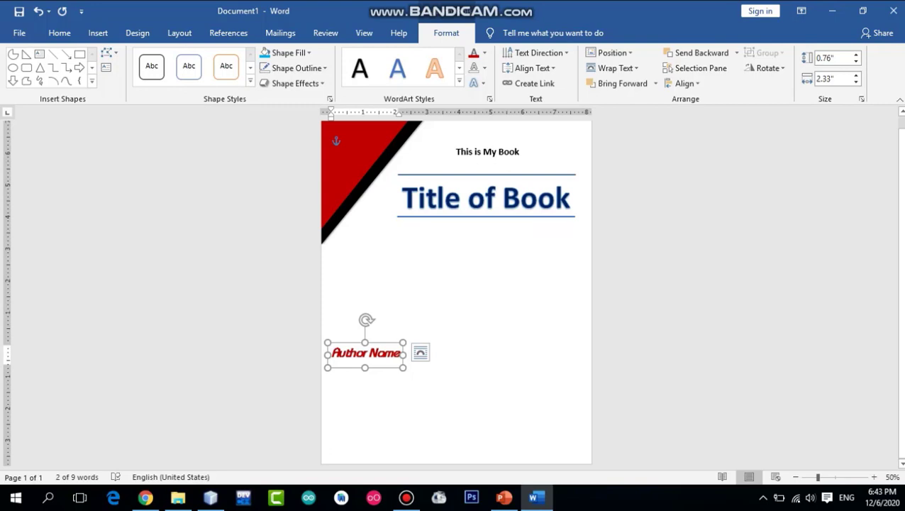
# Step: Enlarge Author Name three sizes and paste a duplicate of its box just below
pyautogui.hotkey('ctrl', ']')
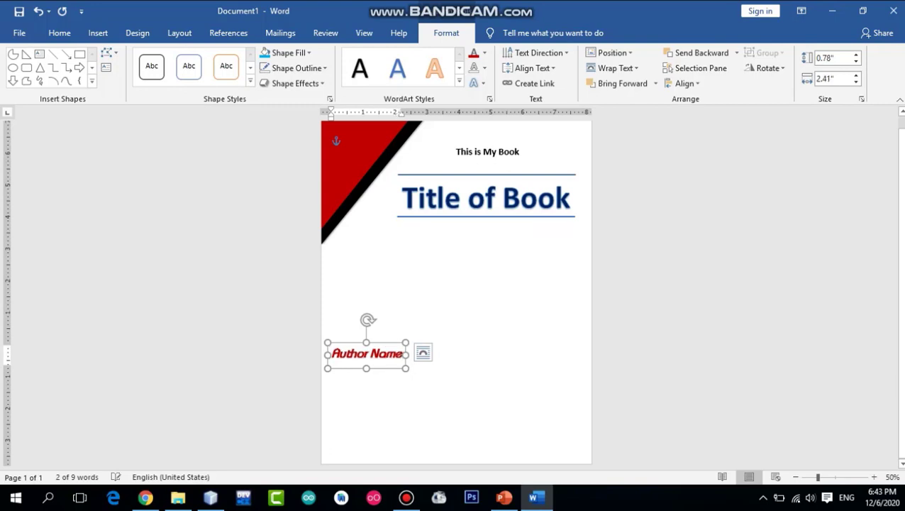
pyautogui.hotkey('ctrl', ']')
pyautogui.hotkey('ctrl', ']')
pyautogui.hotkey('ctrl', ']')
pyautogui.hotkey('ctrl', ']')
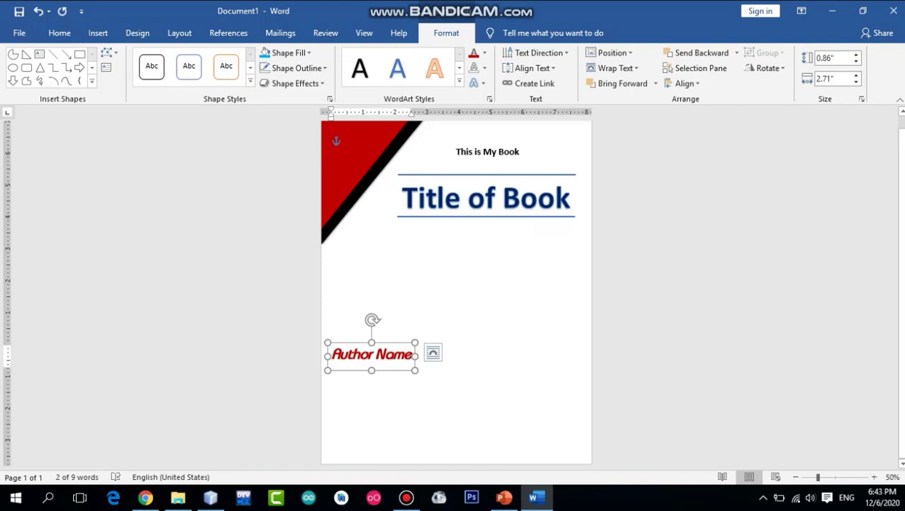
pyautogui.hotkey('ctrl', ']')
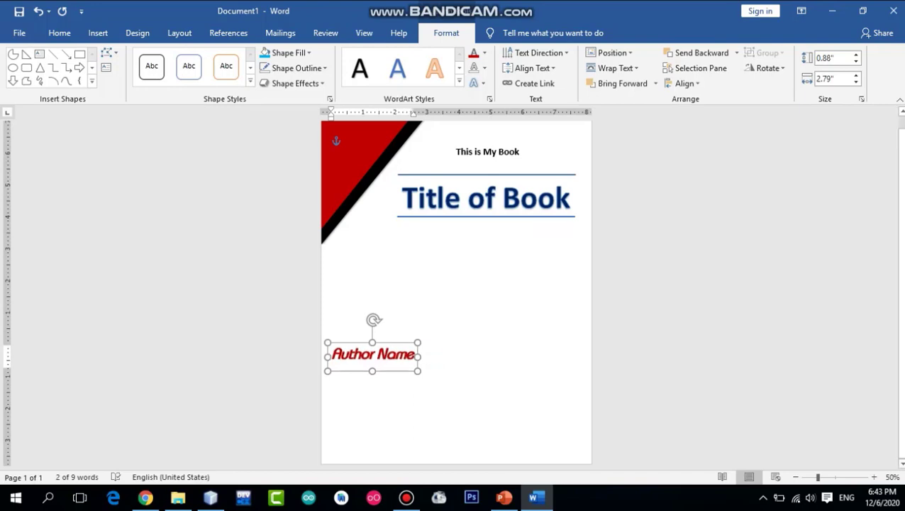
pyautogui.hotkey('ctrl', 'c')
pyautogui.hotkey('ctrl', 'v')
pyautogui.press('Down')
pyautogui.press('Down')
pyautogui.press('Down')
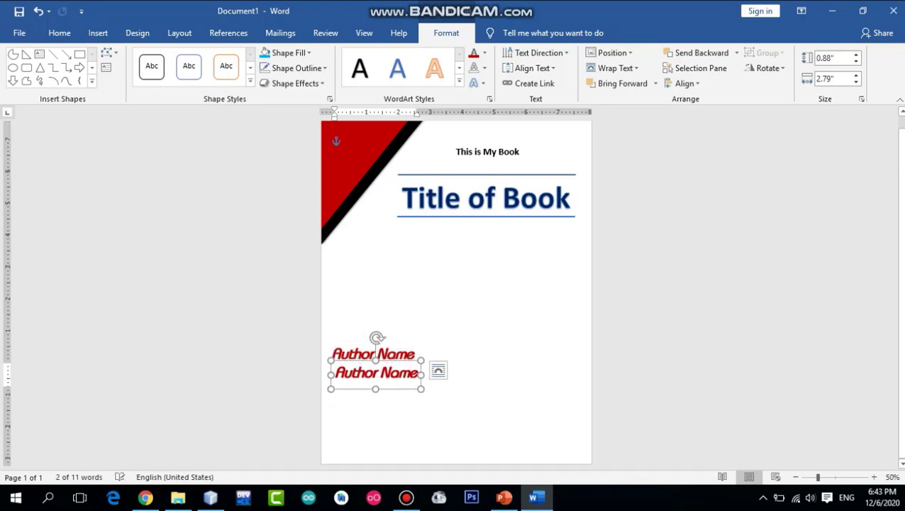
# Step: Retype the copy as 'M. Phil Finance', shrink it two sizes and align it left
pyautogui.tripleClick(377, 373)
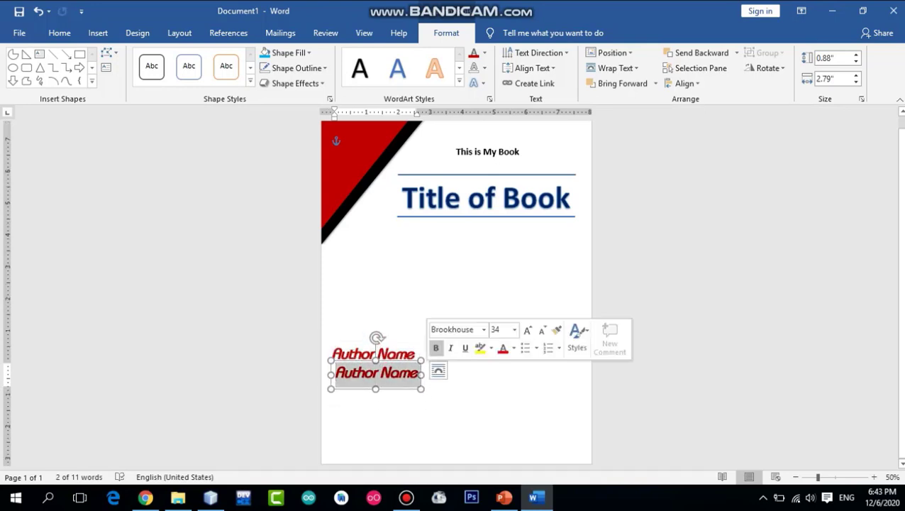
pyautogui.write('M.')
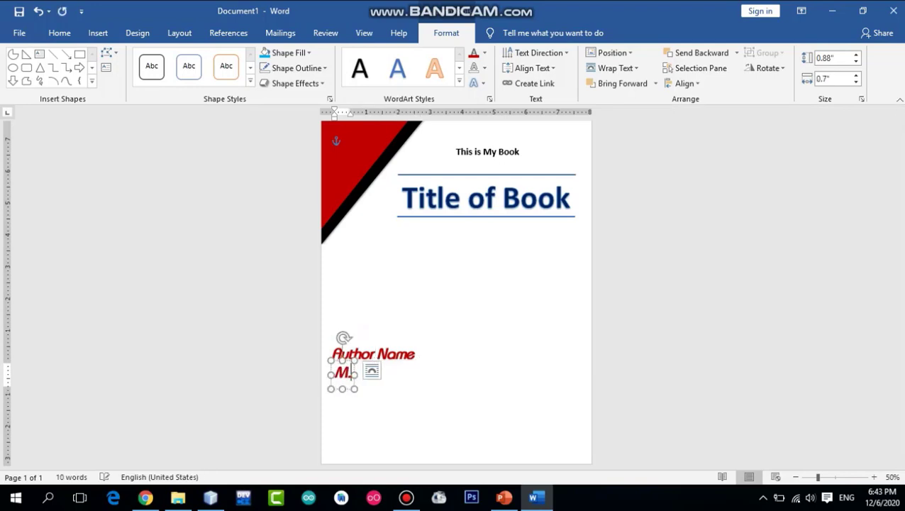
pyautogui.write(' Phil')
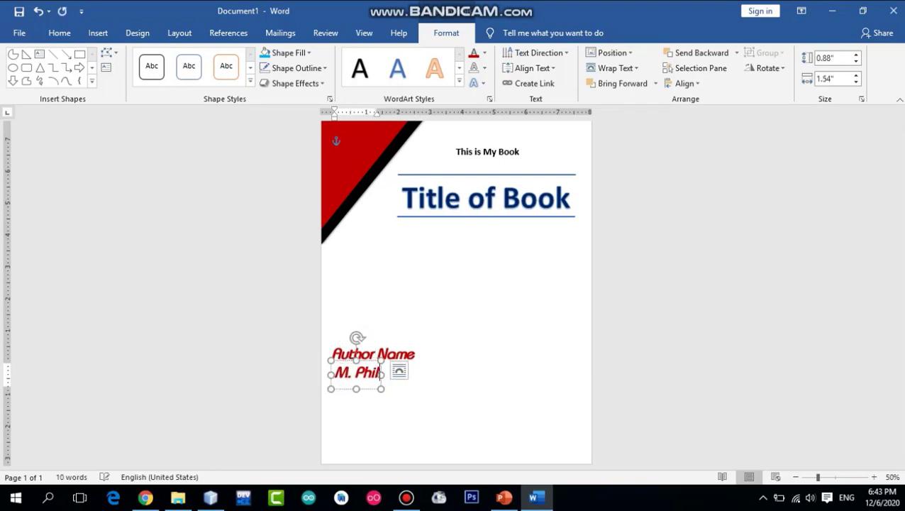
pyautogui.write(' Finance')
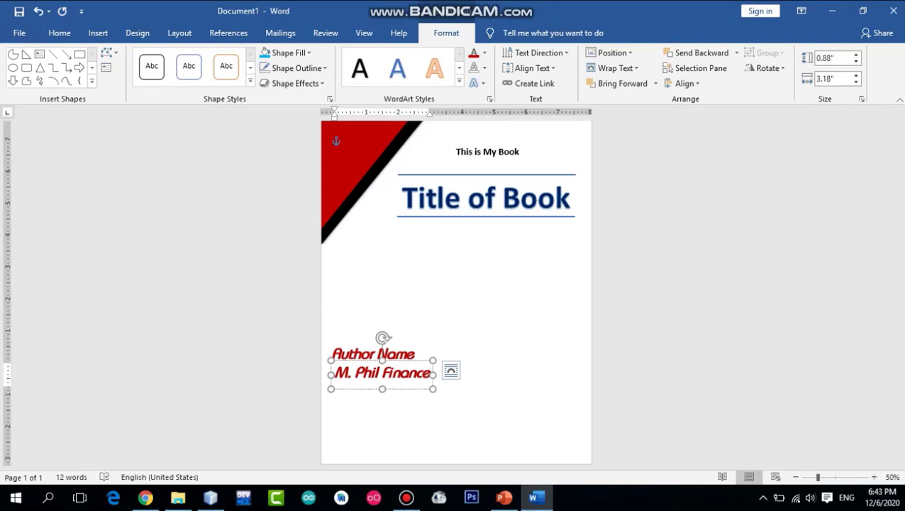
pyautogui.hotkey('shift', 'Home')
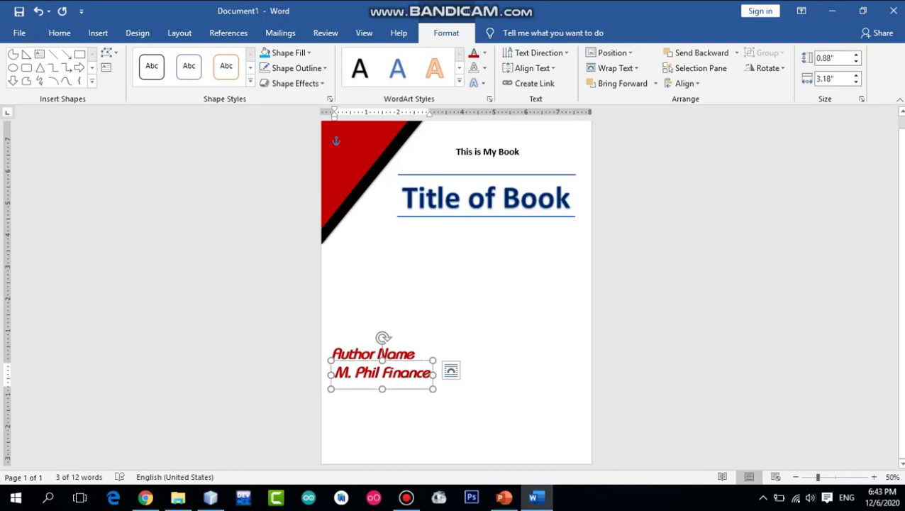
pyautogui.hotkey('ctrl', 'z')
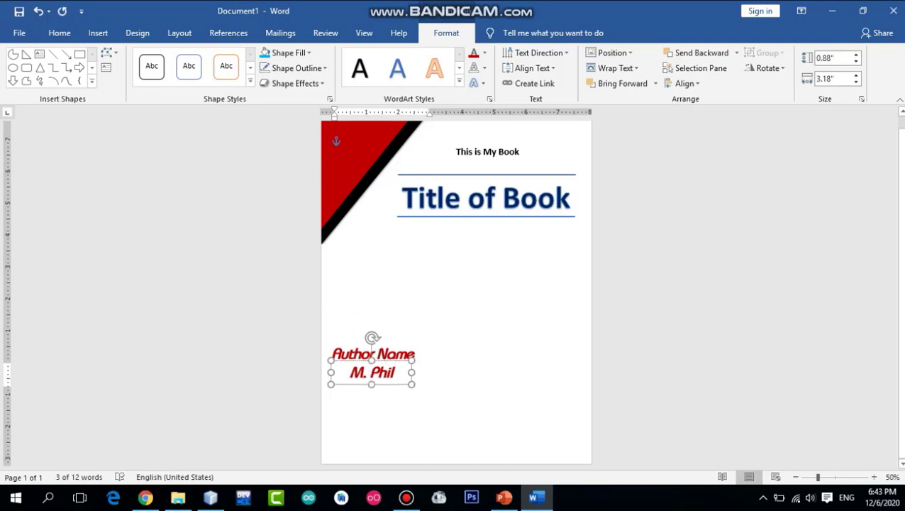
pyautogui.write(' Finance')
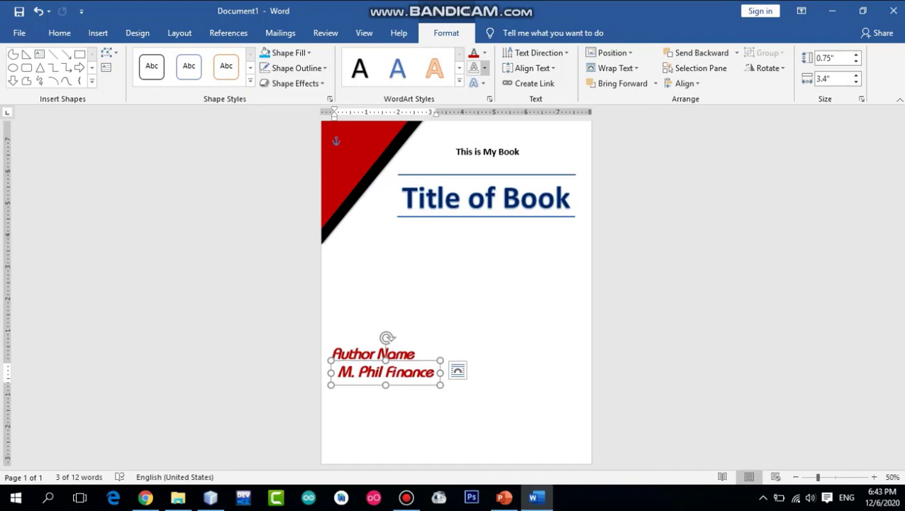
pyautogui.hotkey('ctrl', '[')
pyautogui.hotkey('ctrl', '[')
pyautogui.hotkey('ctrl', '[')
pyautogui.hotkey('ctrl', '[')
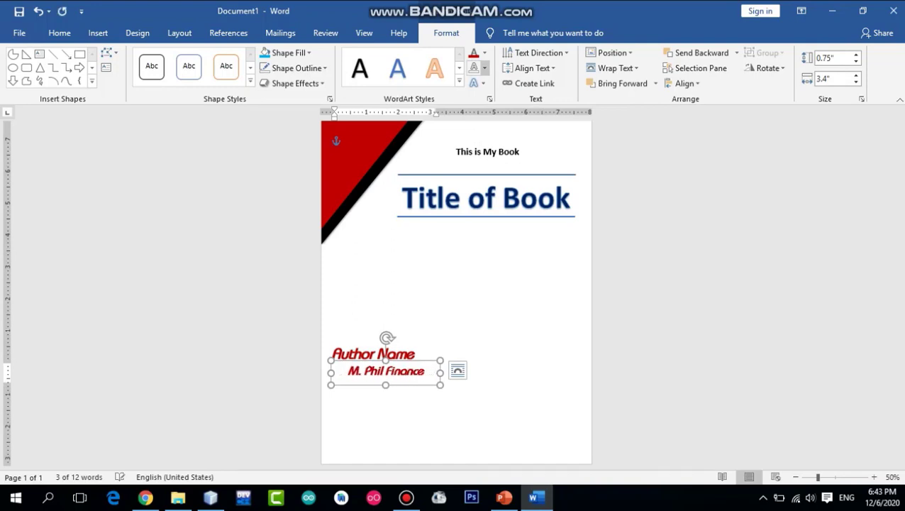
pyautogui.hotkey('ctrl', '[')
pyautogui.moveTo(386, 372); pyautogui.dragTo(376, 367)
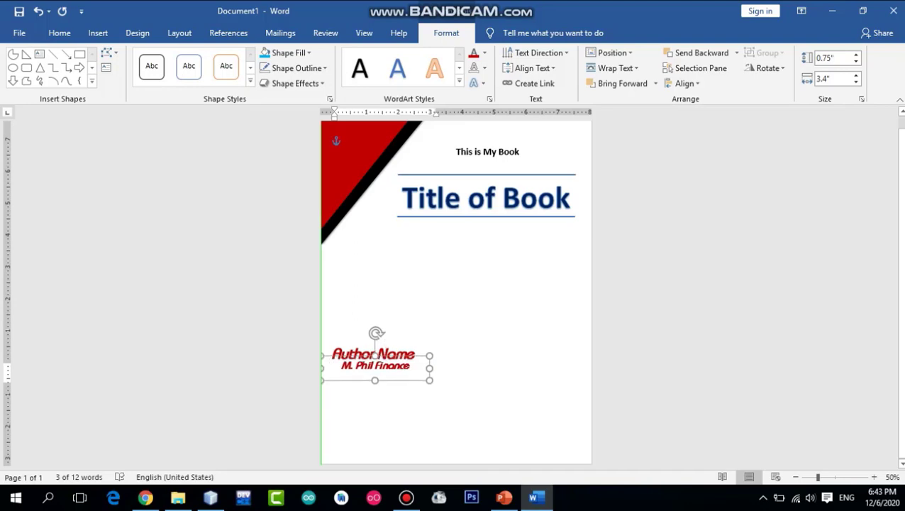
pyautogui.press('Escape')
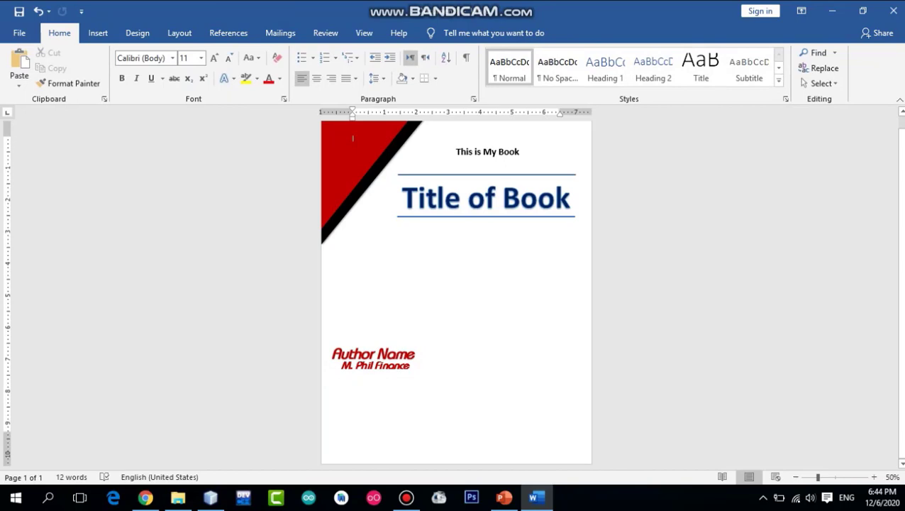
pyautogui.click(373, 359)
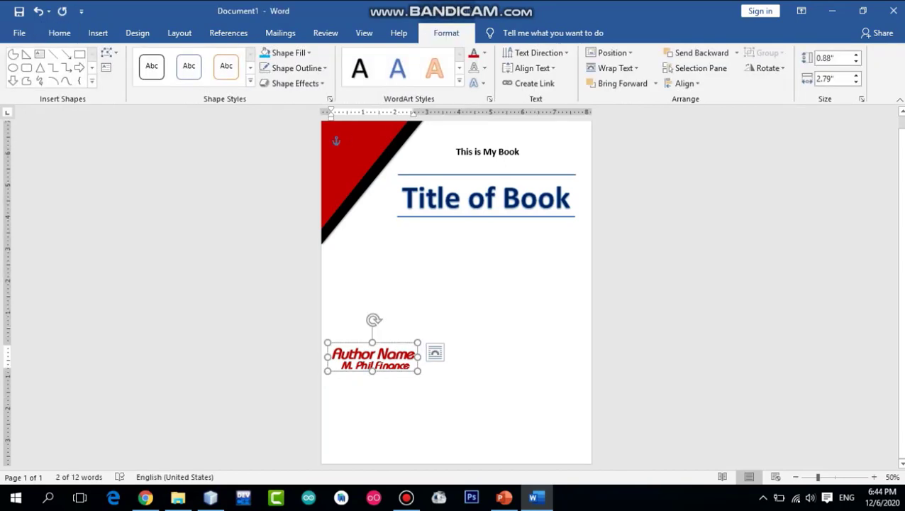
# Step: Nudge the author text boxes slightly lower on the page
pyautogui.click(372, 358)
pyautogui.keyDown('shift'); pyautogui.click(426, 376); pyautogui.keyUp('shift')
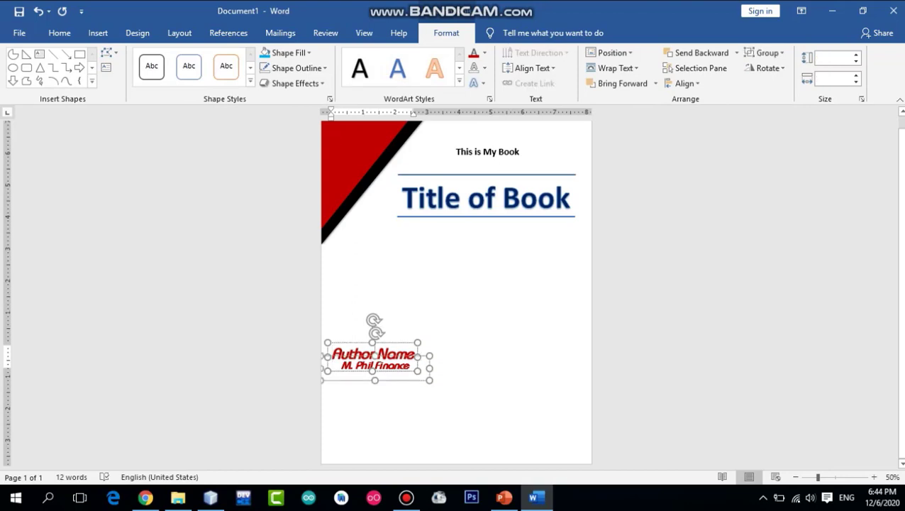
pyautogui.press('Down')
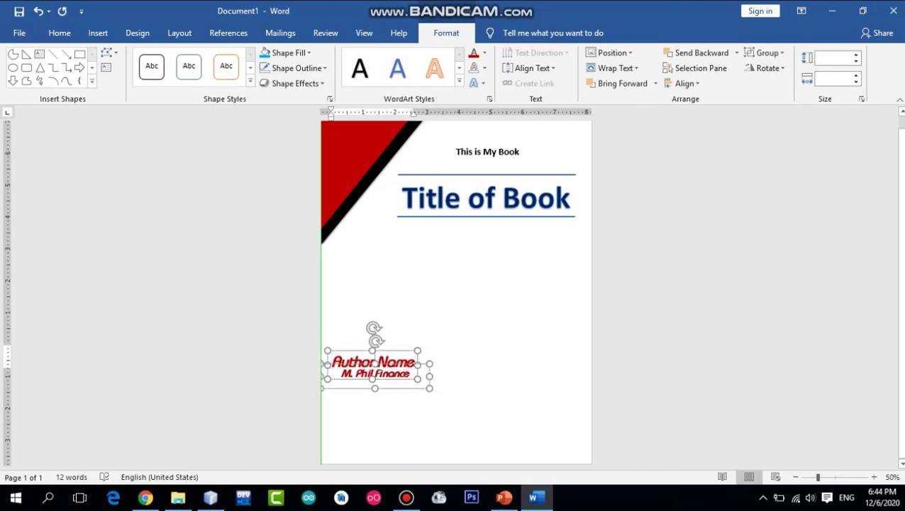
pyautogui.press('Escape')
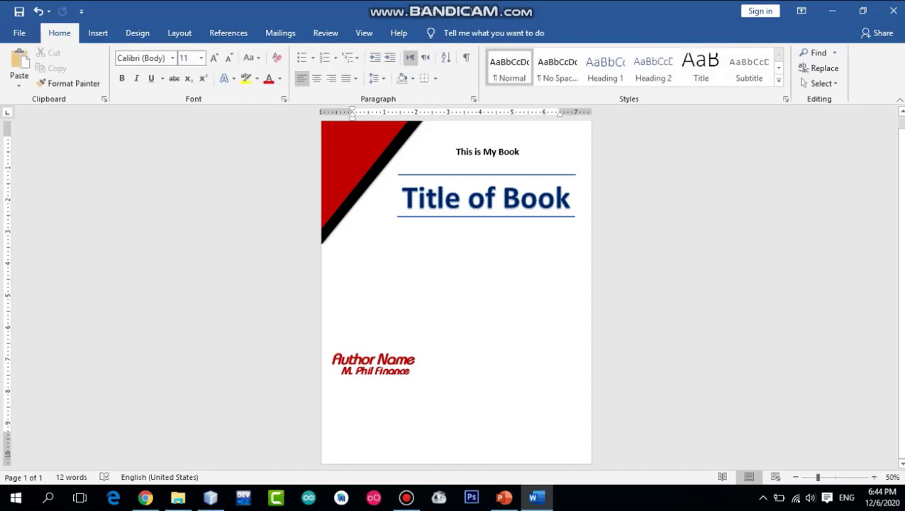
pyautogui.click(374, 365)
pyautogui.hotkey('ctrl', 'Down')
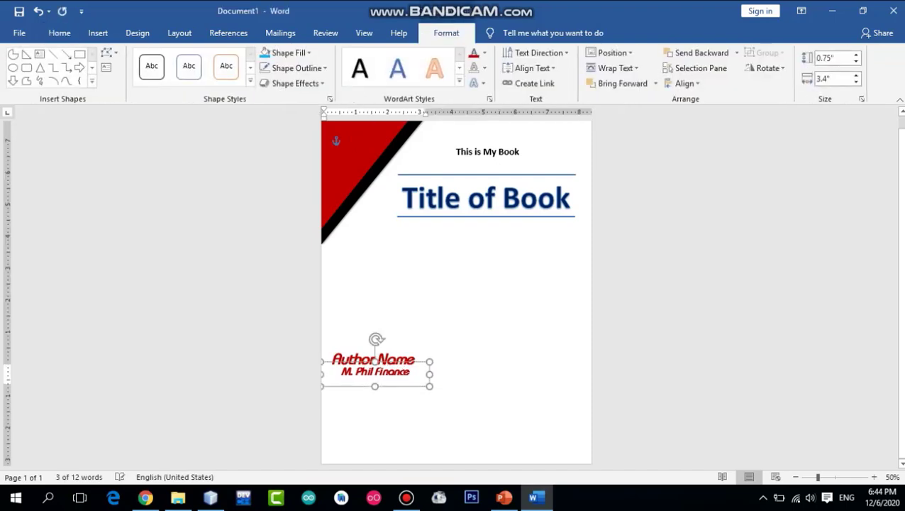
pyautogui.hotkey('ctrl', 'Down')
pyautogui.hotkey('ctrl', 'Down')
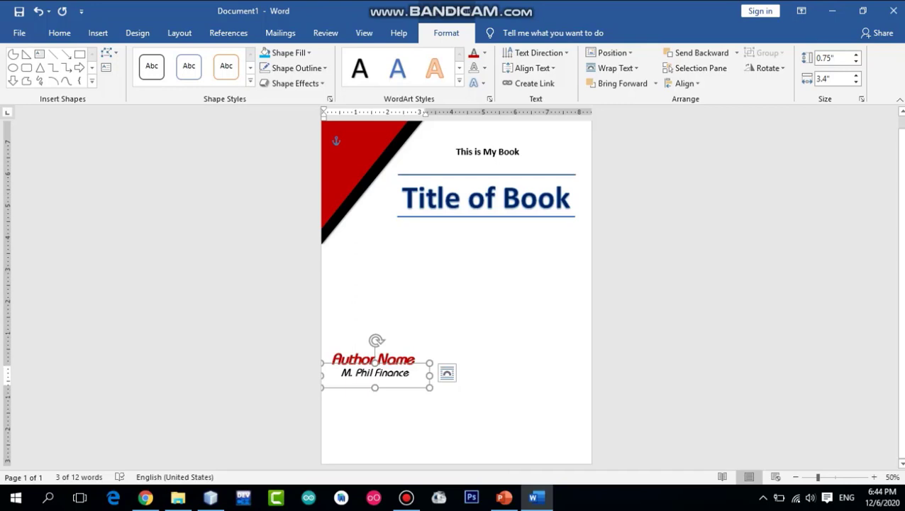
pyautogui.press('Escape')
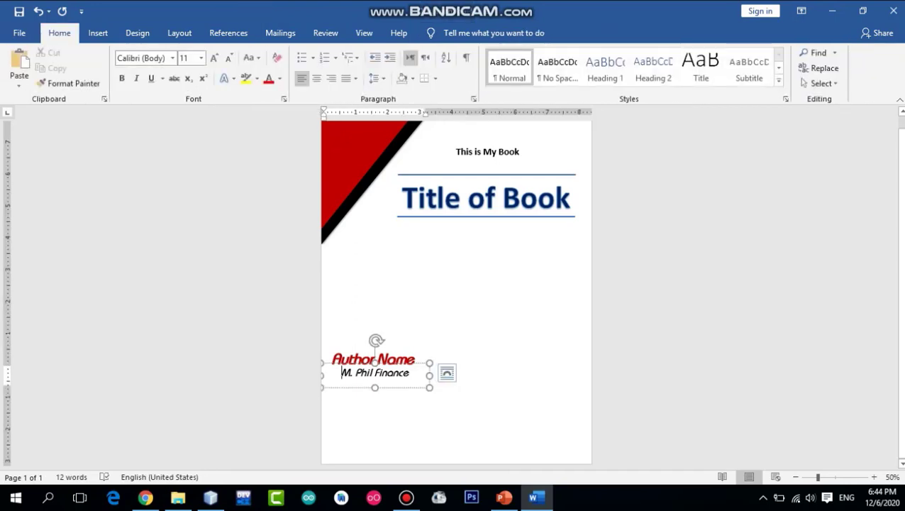
pyautogui.click(350, 135)
pyautogui.press('Escape')
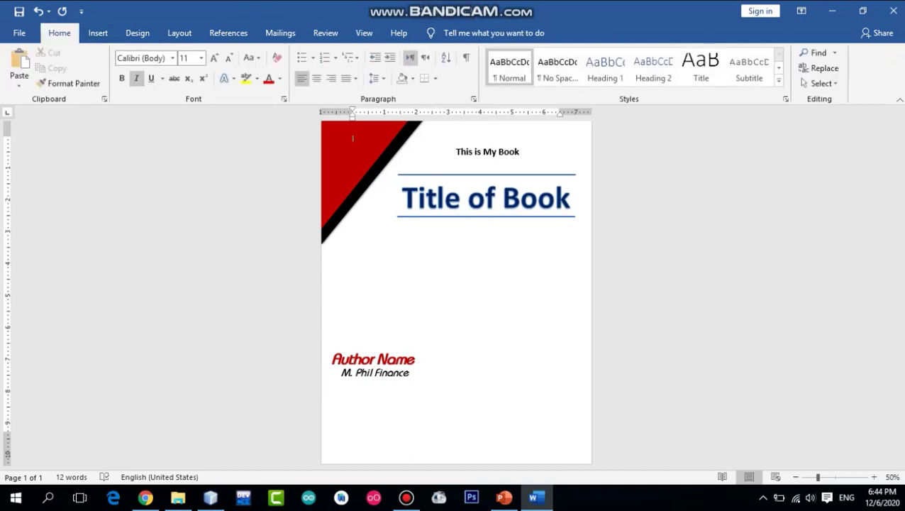
# Step: Change the M. Phil Finance line to Arial and nudge it down
pyautogui.click(172, 57)
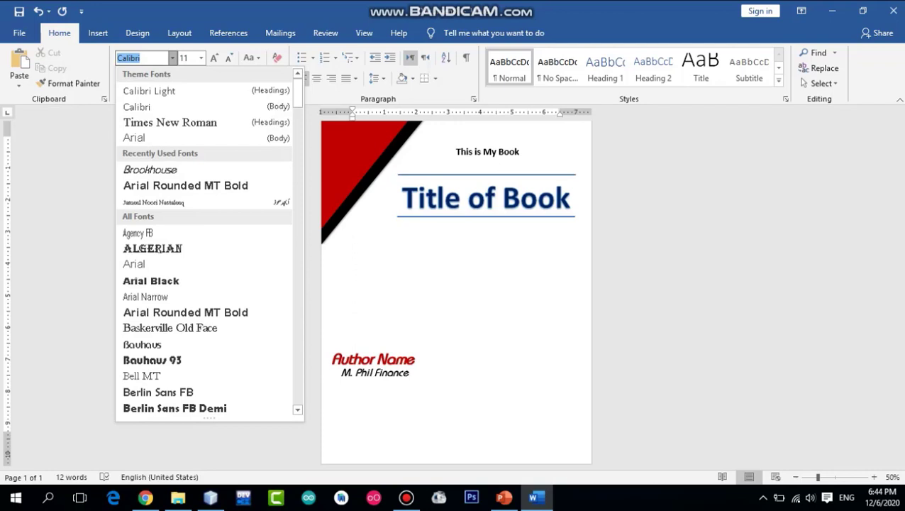
pyautogui.press('Escape')
pyautogui.click(376, 369)
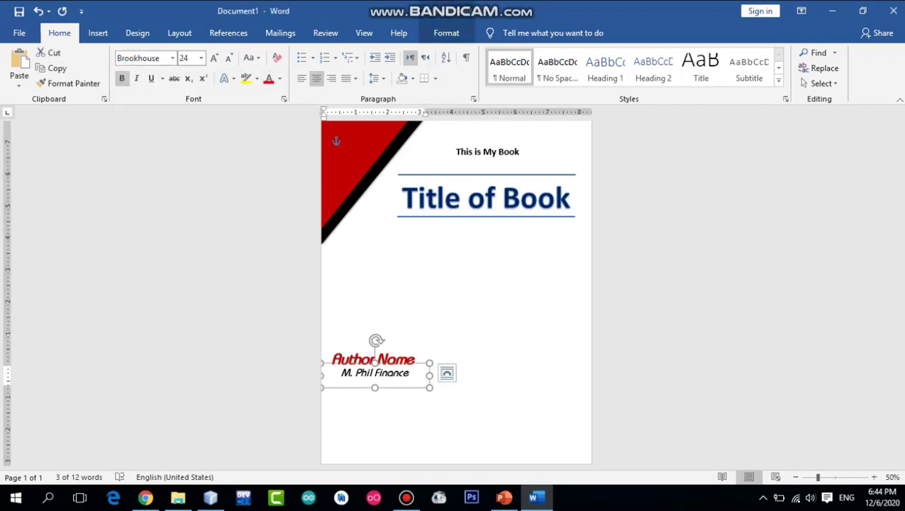
pyautogui.click(172, 58)
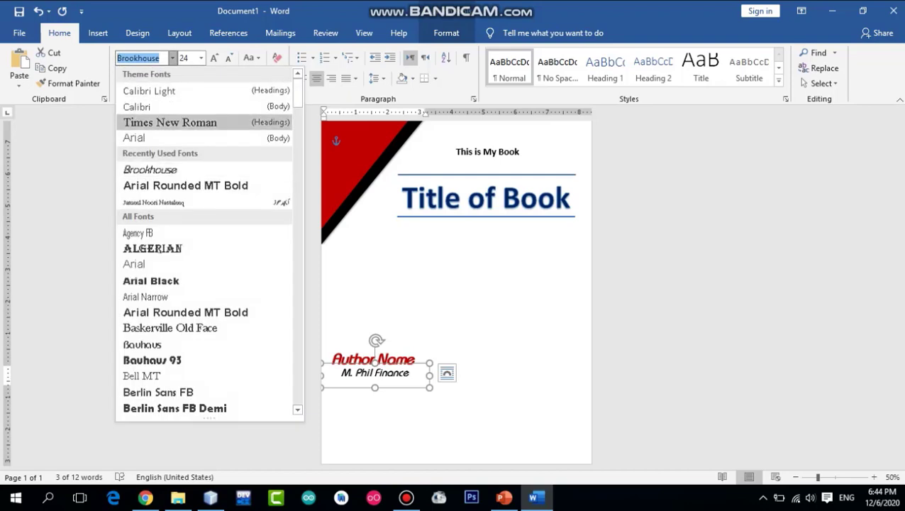
pyautogui.click(135, 137)
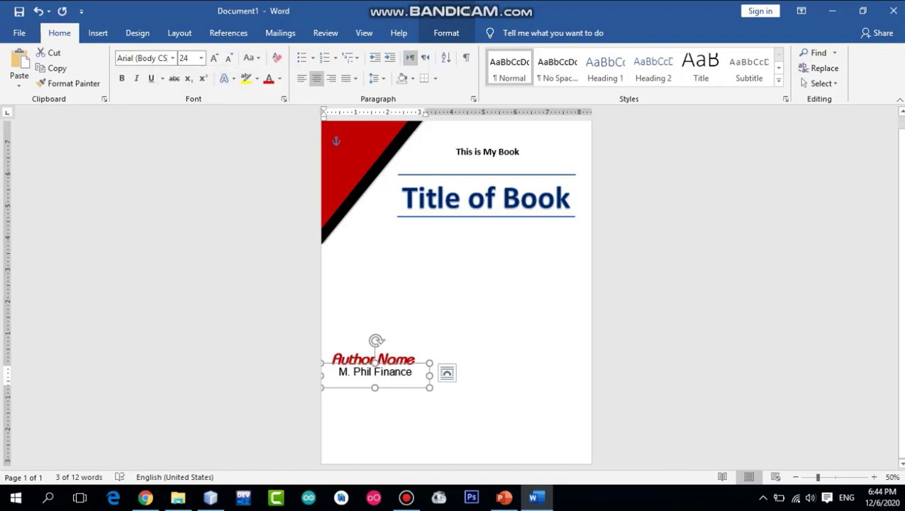
pyautogui.press('Down')
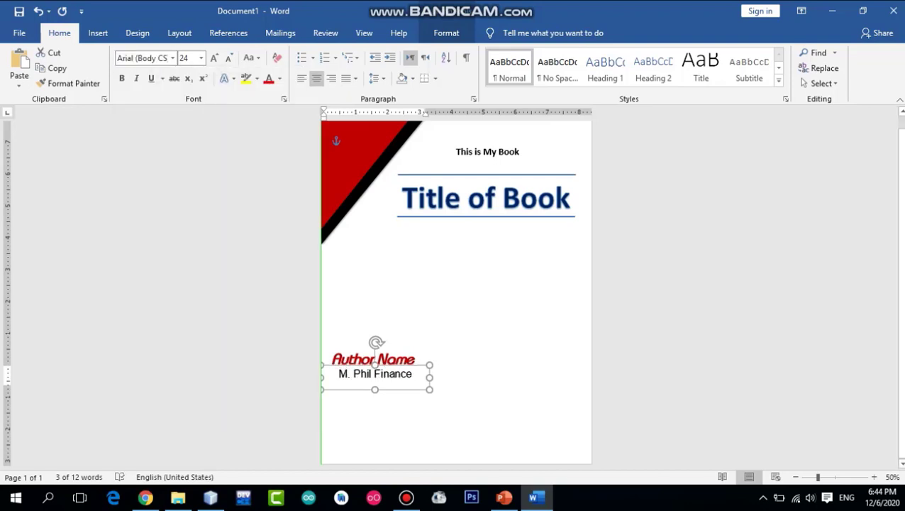
pyautogui.press('Escape')
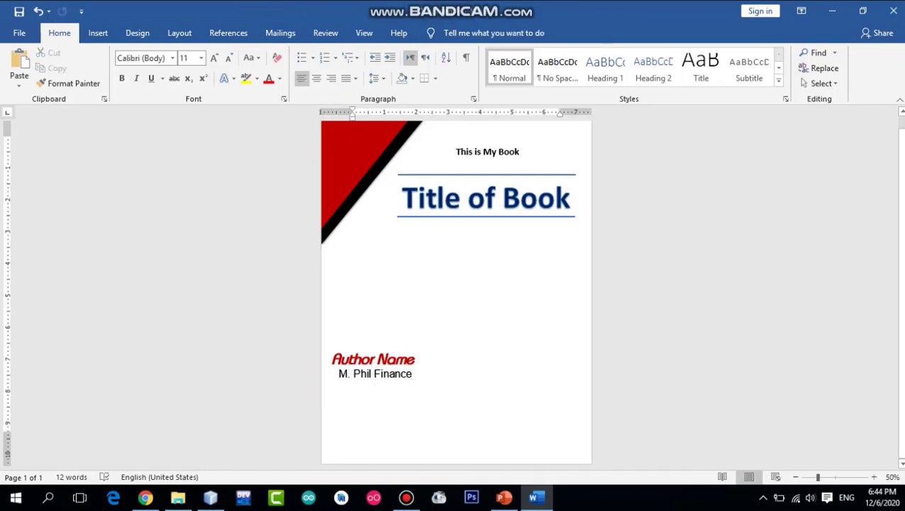
# Step: Paste a copy of the title box at the page bottom and retype it as 'ABC Publishers'
pyautogui.click(486, 199)
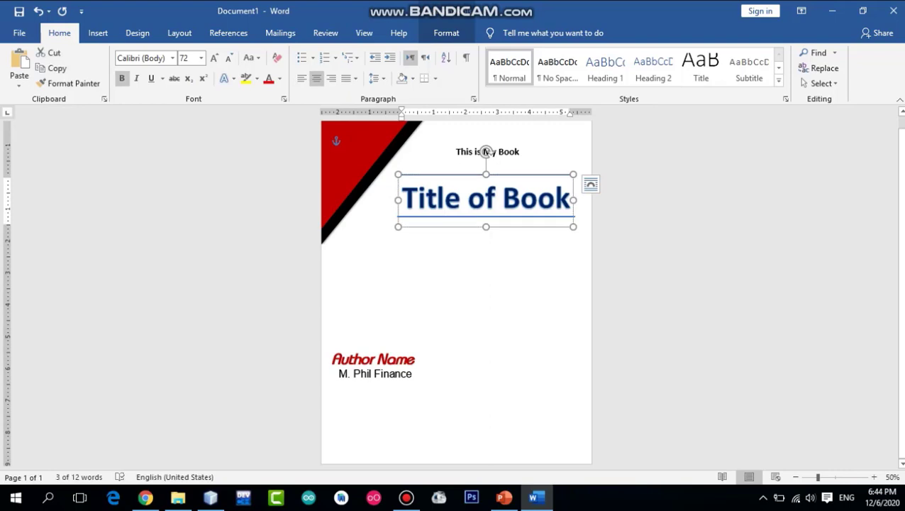
pyautogui.hotkey('ctrl', 'v')
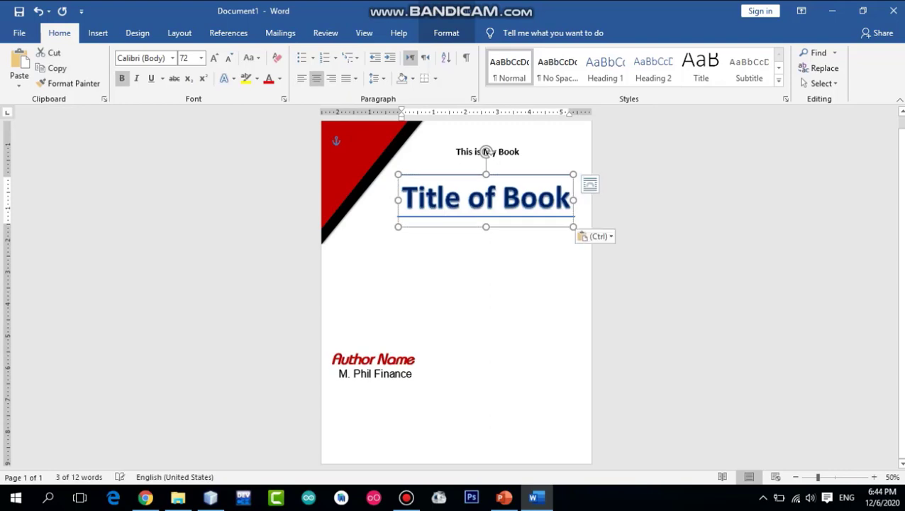
pyautogui.moveTo(486, 151)
pyautogui.mouseDown()
pyautogui.moveTo(462, 384)
pyautogui.moveTo(409, 382)
pyautogui.mouseUp()
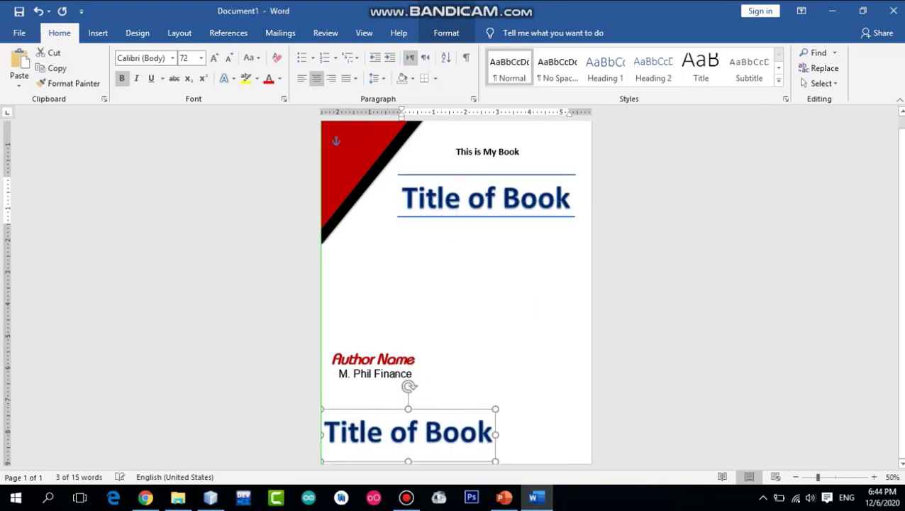
pyautogui.hotkey('ctrl', 'a')
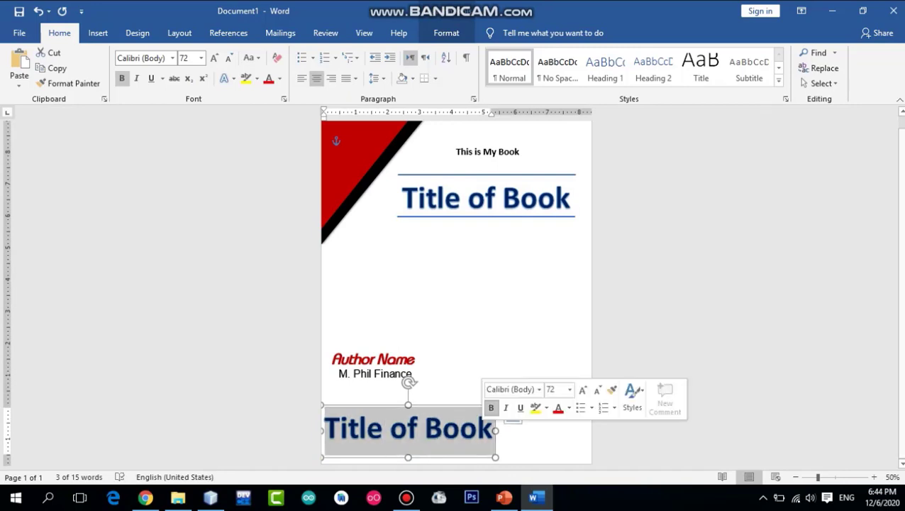
pyautogui.press('Delete')
pyautogui.write('AB')
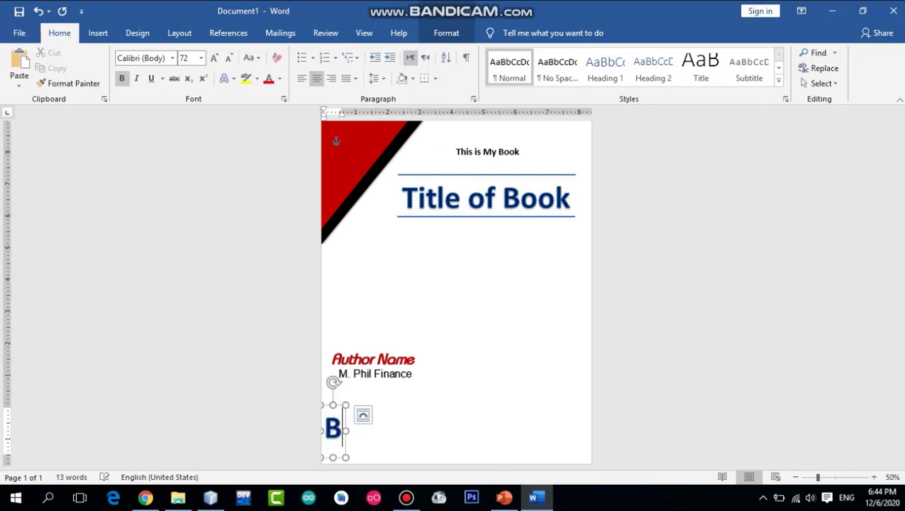
pyautogui.write('C')
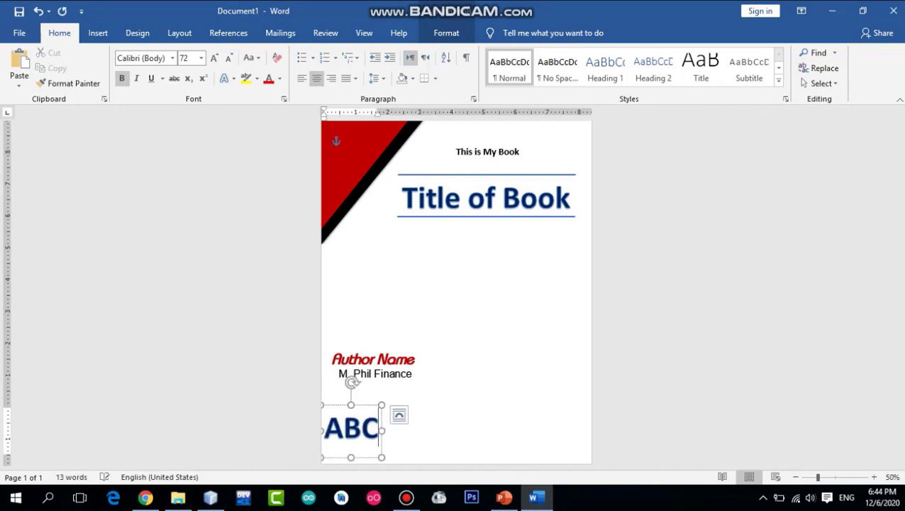
pyautogui.write(' Publisher')
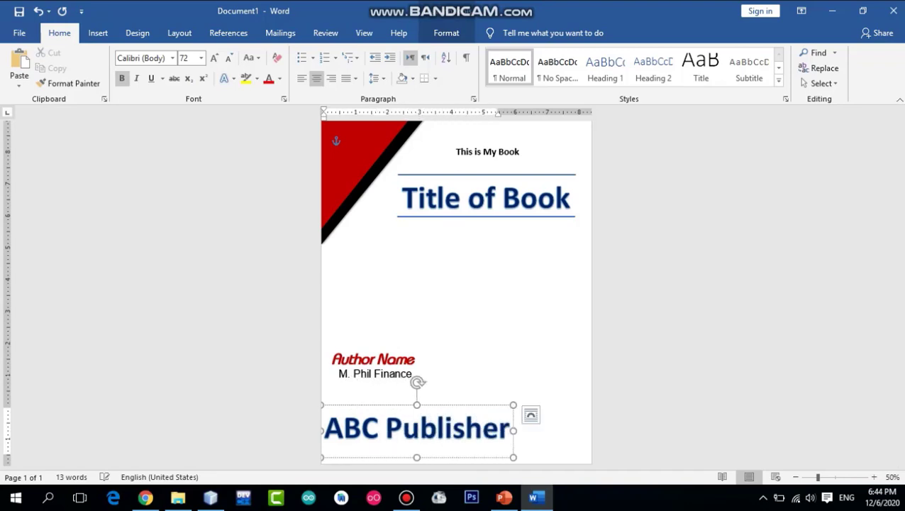
pyautogui.write('s')
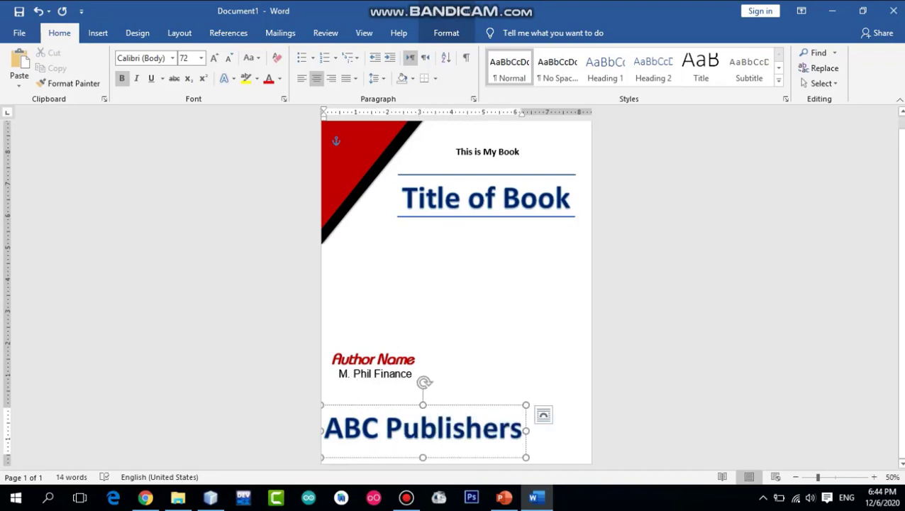
pyautogui.moveTo(461, 405)
pyautogui.mouseDown()
pyautogui.moveTo(467, 419)
pyautogui.moveTo(460, 413)
pyautogui.mouseUp()
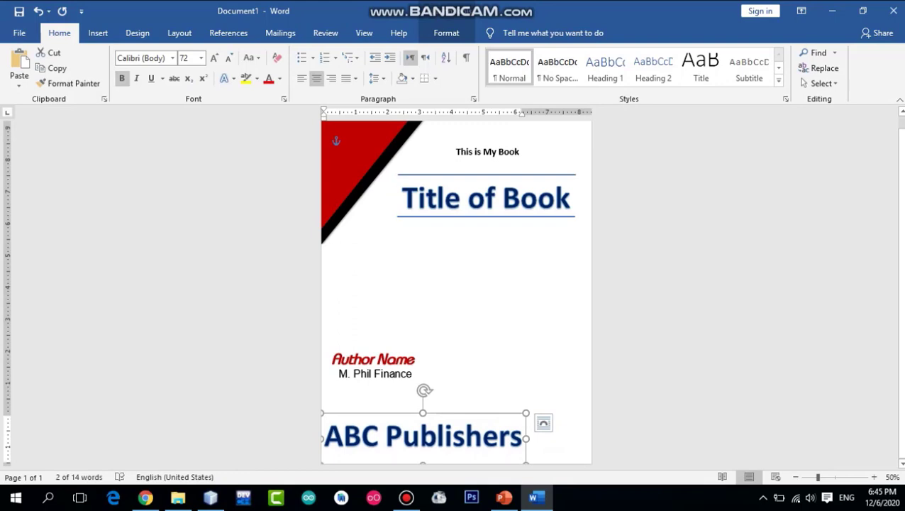
# Step: Shrink the ABC Publishers text, fill its box gold and shorten it to 1.15"
pyautogui.hotkey('ctrl', '[')
pyautogui.hotkey('ctrl', '[')
pyautogui.hotkey('ctrl', '[')
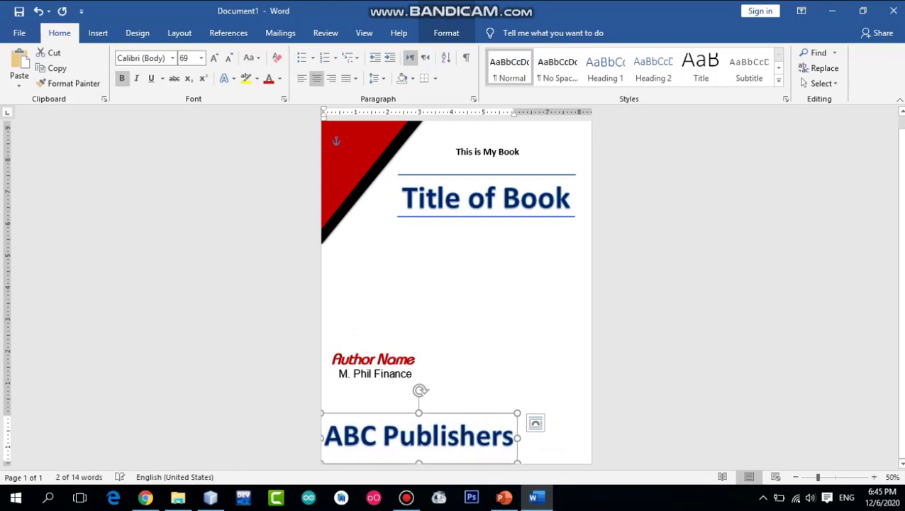
pyautogui.hotkey('ctrl', '[')
pyautogui.hotkey('ctrl', '[')
pyautogui.press('Down')
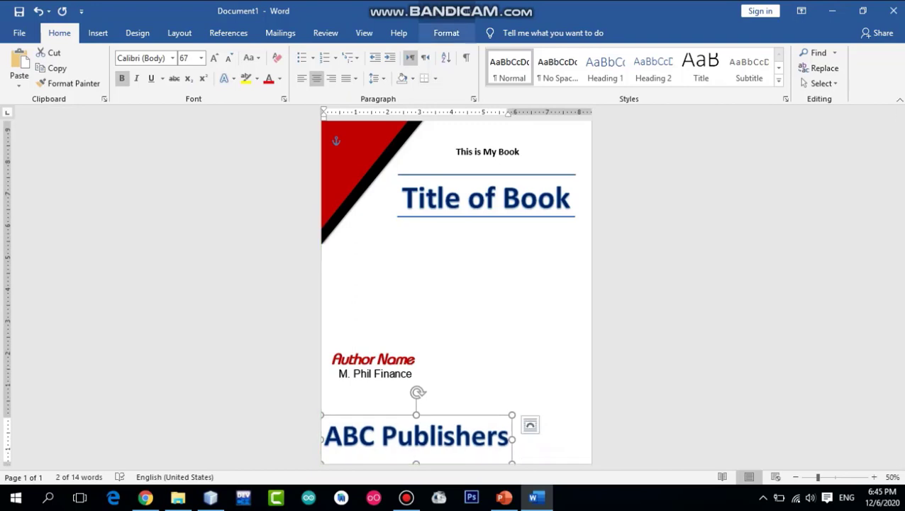
pyautogui.click(446, 32)
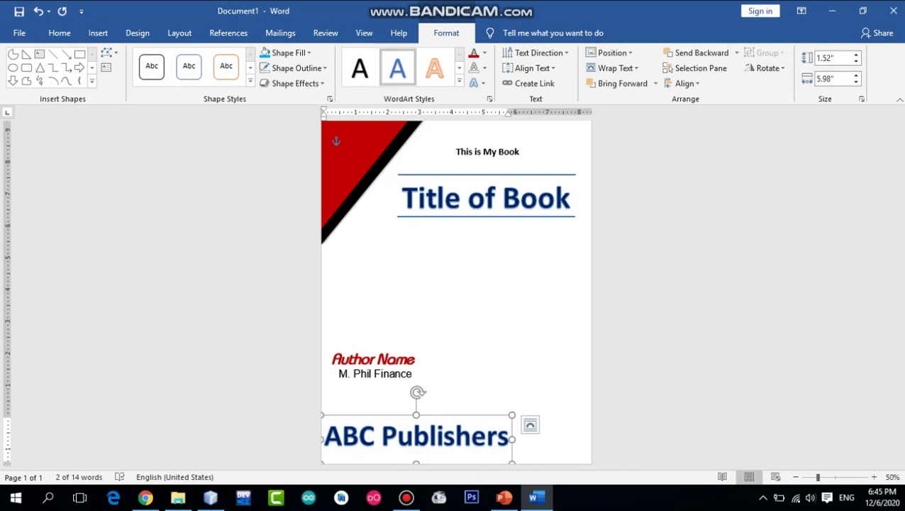
pyautogui.click(265, 52)
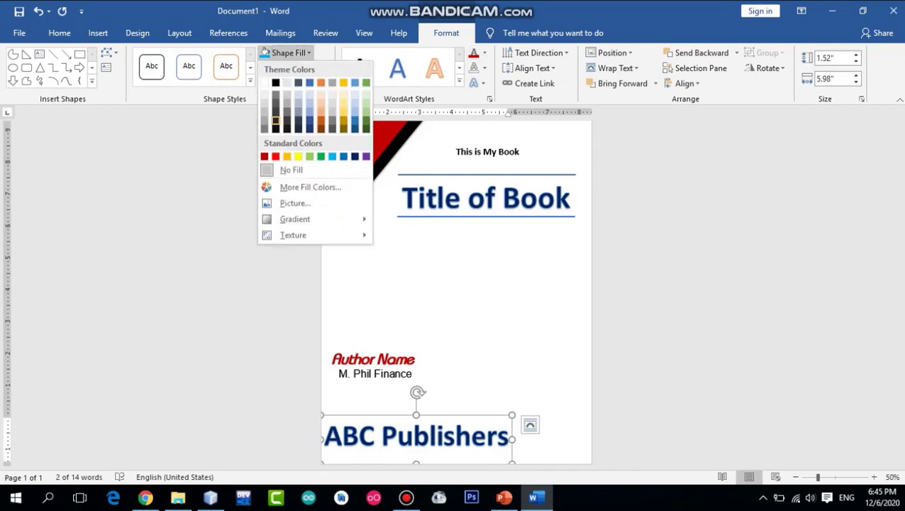
pyautogui.click(286, 156)
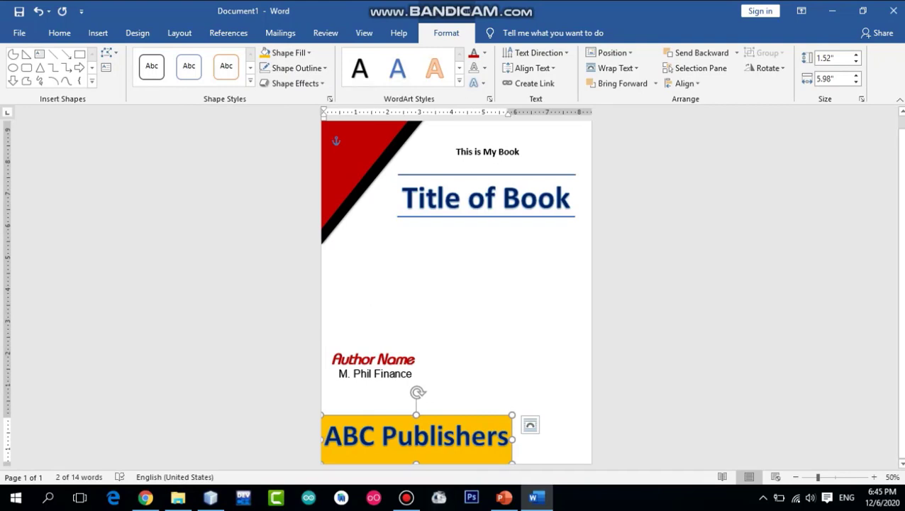
pyautogui.moveTo(416, 464); pyautogui.dragTo(415, 446)
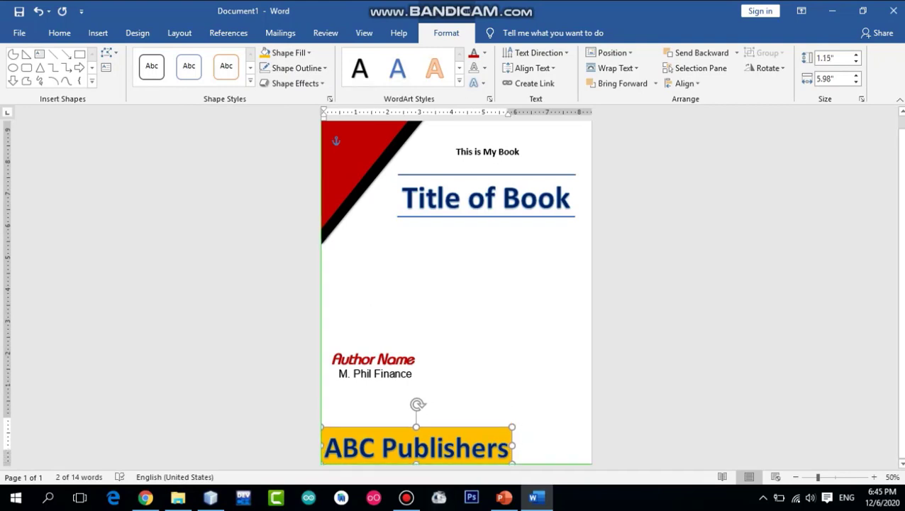
pyautogui.click(528, 434)
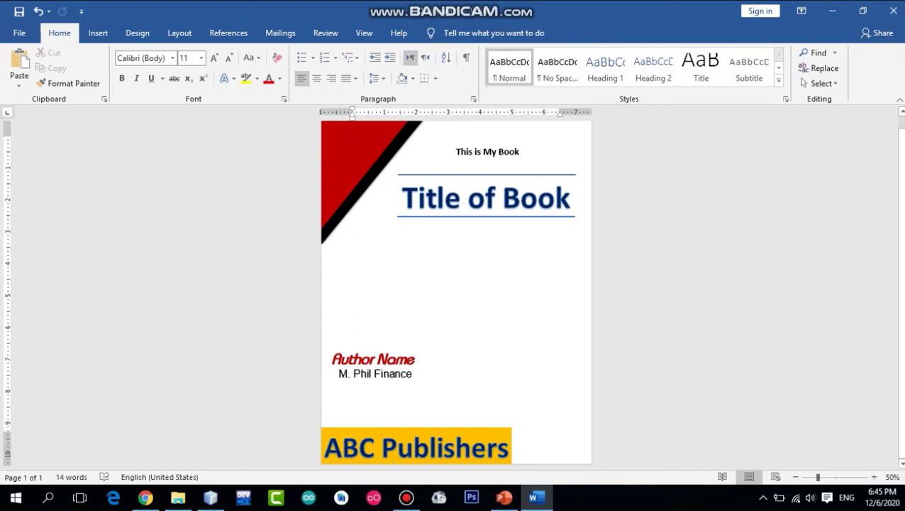
# Step: Switch to Chrome and open a new tab on the Google homepage
pyautogui.hotkey('alt', 'n')
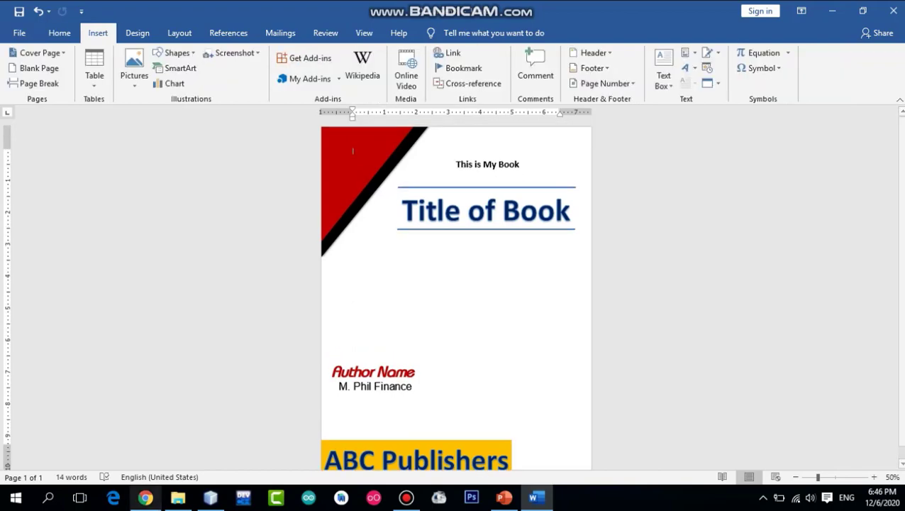
pyautogui.click(145, 498)
pyautogui.click(775, 11)
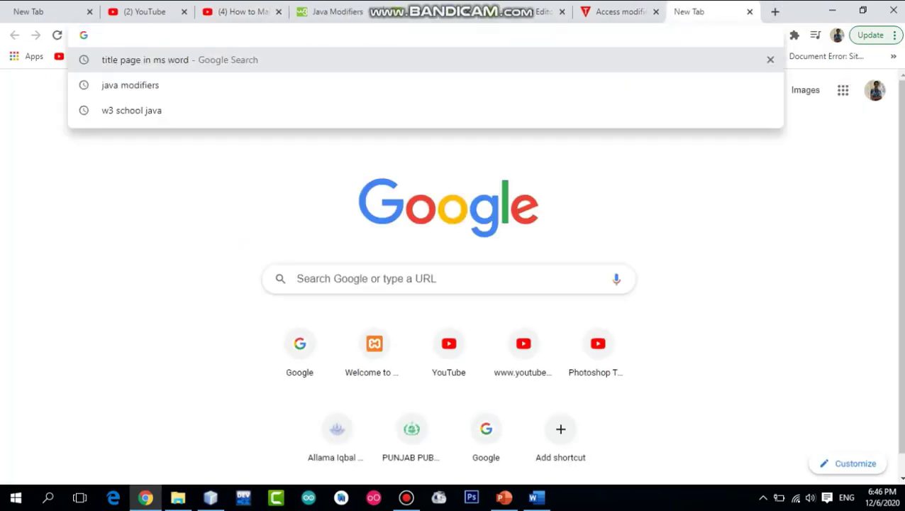
# Step: Search Google for 'finance' and show the image results
pyautogui.write('com')
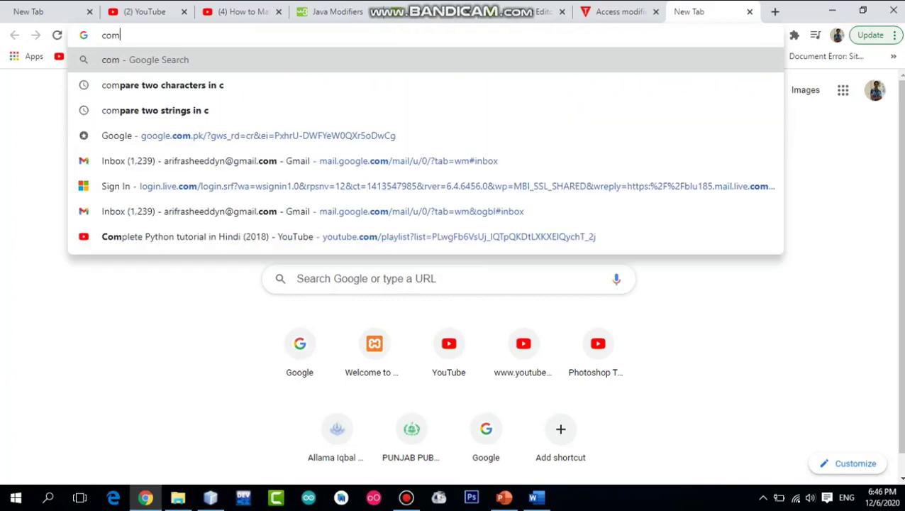
pyautogui.write('pute')
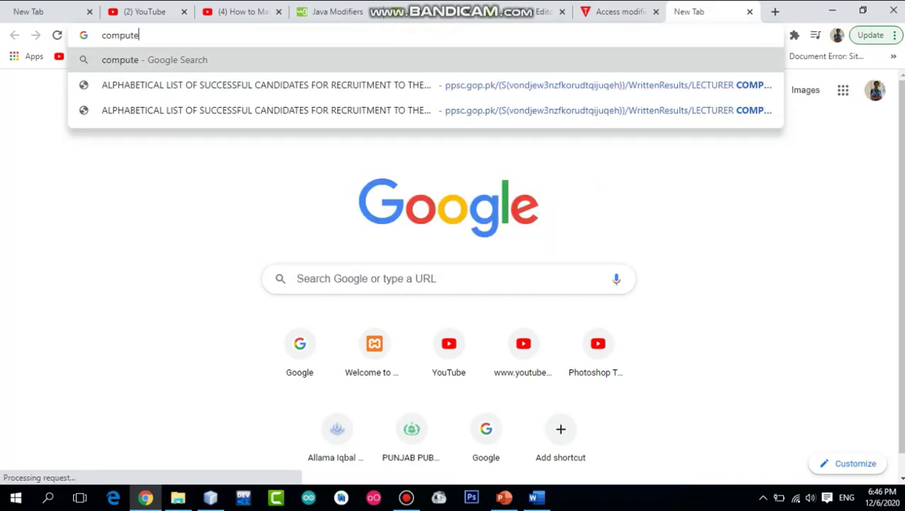
pyautogui.write('r')
pyautogui.press('BackSpace')
pyautogui.press('BackSpace')
pyautogui.press('BackSpace')
pyautogui.press('BackSpace')
pyautogui.press('BackSpace')
pyautogui.press('BackSpace')
pyautogui.press('BackSpace')
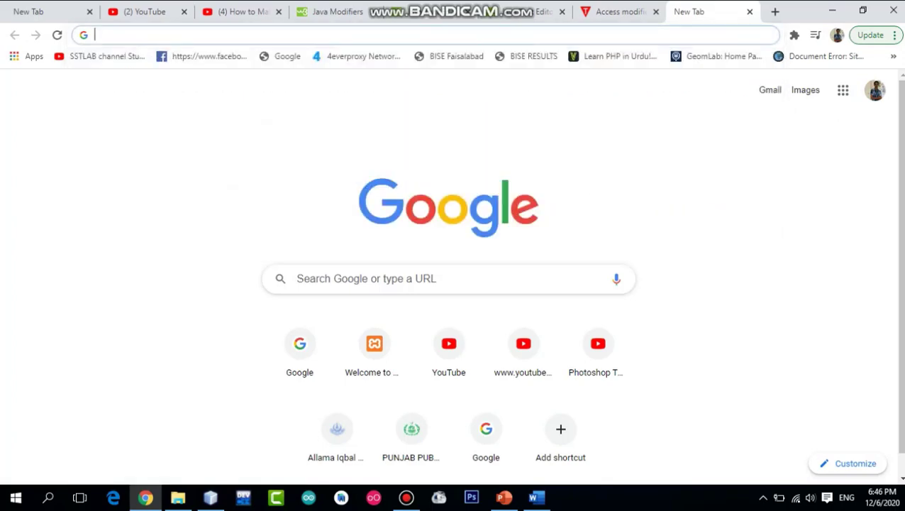
pyautogui.write('financ')
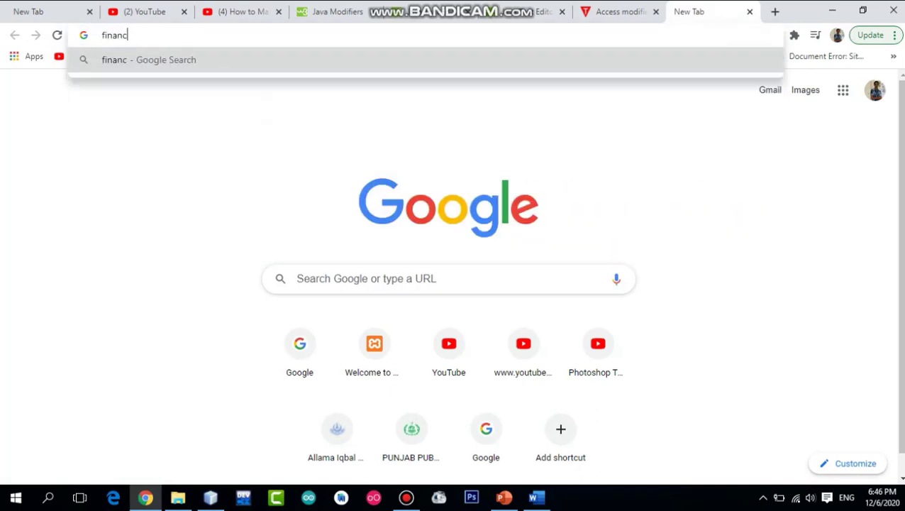
pyautogui.write('e')
pyautogui.press('Return')
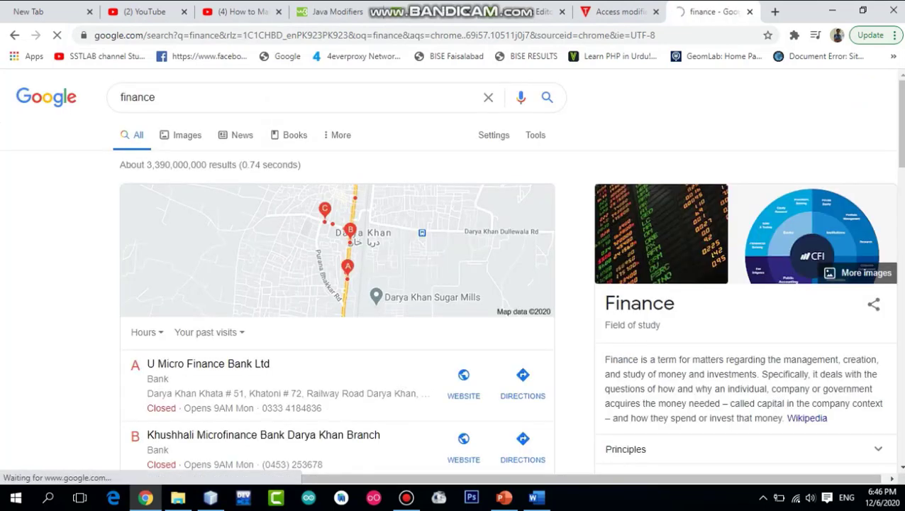
pyautogui.click(188, 135)
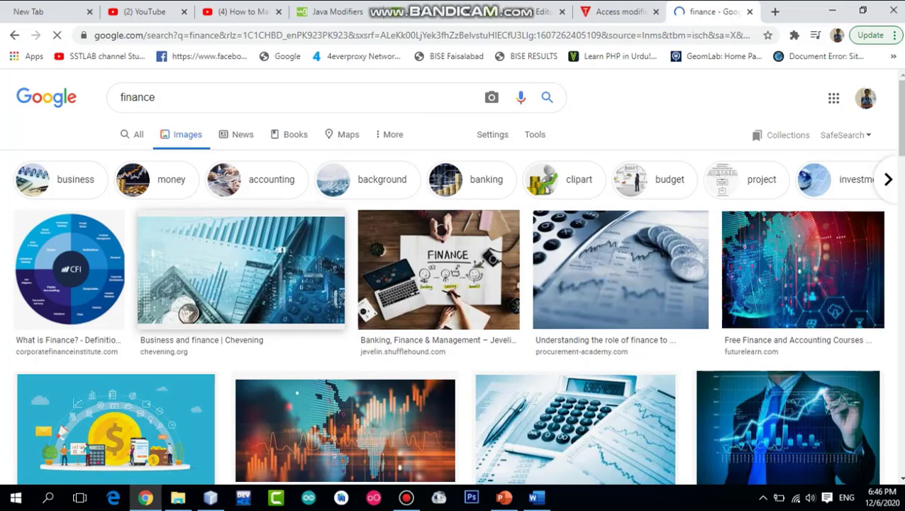
pyautogui.scroll(-1, 452, 312)
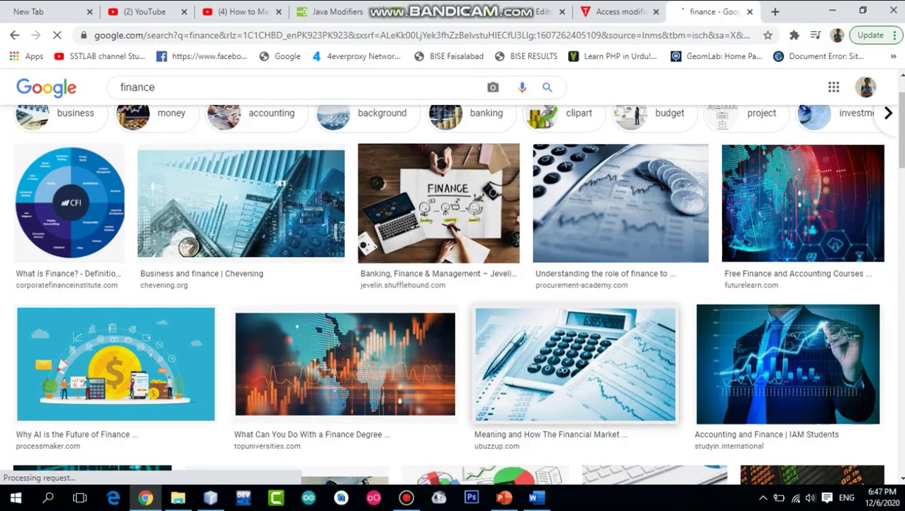
# Step: Save the calculator finance image to the Desktop as a JPEG
pyautogui.click(576, 364)
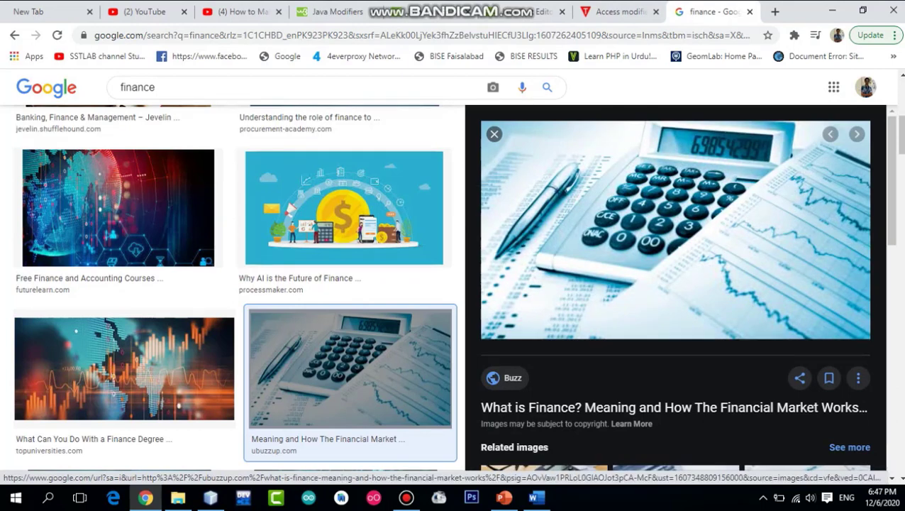
pyautogui.rightClick(592, 222)
pyautogui.click(624, 340)
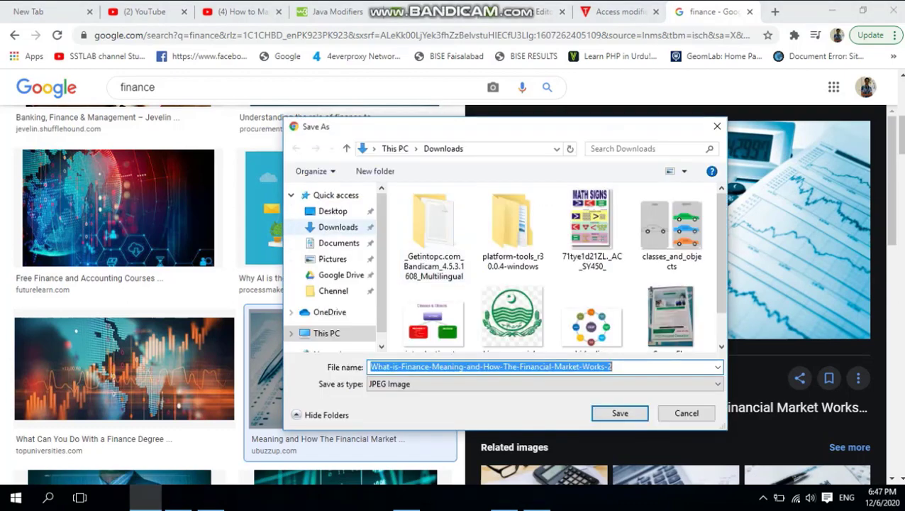
pyautogui.scroll(-3, 334, 270)
pyautogui.click(333, 210)
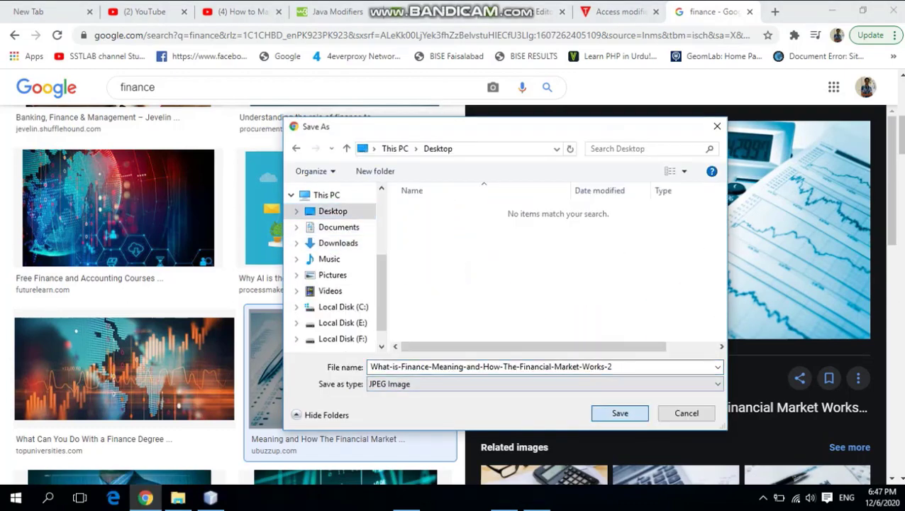
pyautogui.click(620, 413)
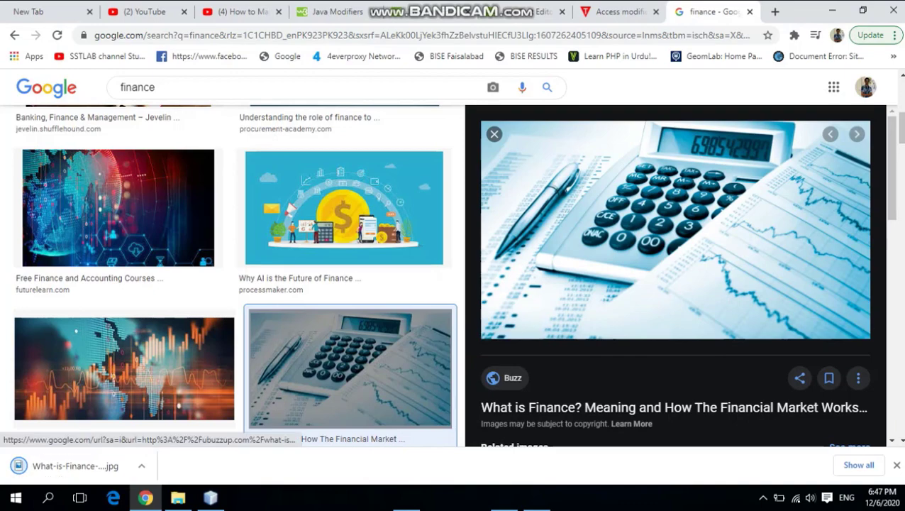
pyautogui.click(243, 498)
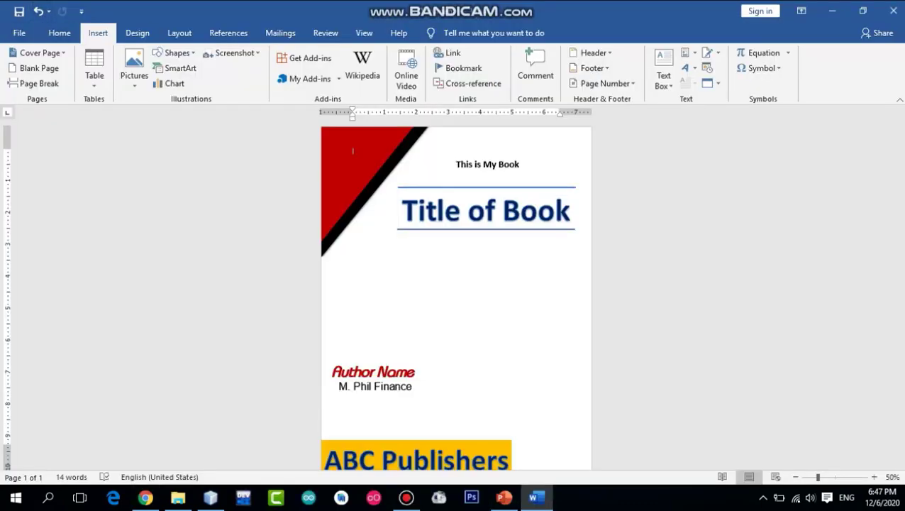
# Step: Insert the calculator finance picture saved on the Desktop into the cover
pyautogui.click(134, 71)
pyautogui.click(158, 117)
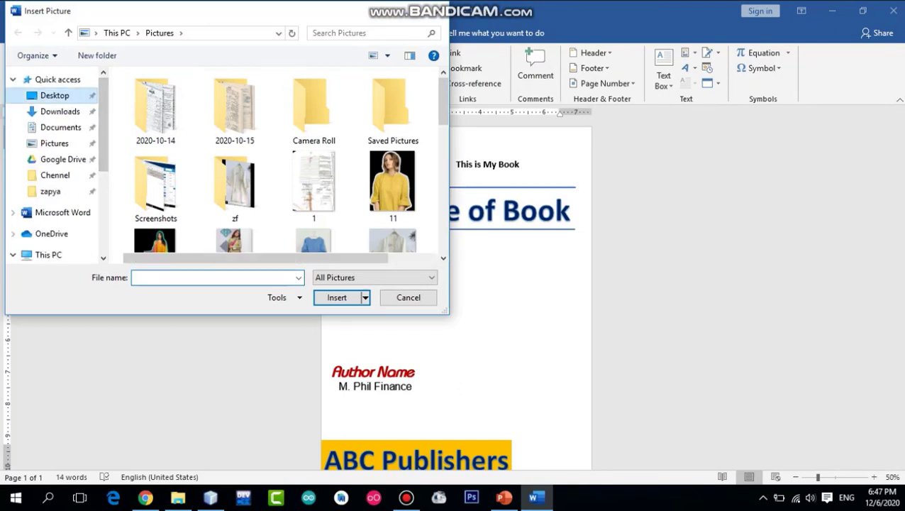
pyautogui.click(156, 124)
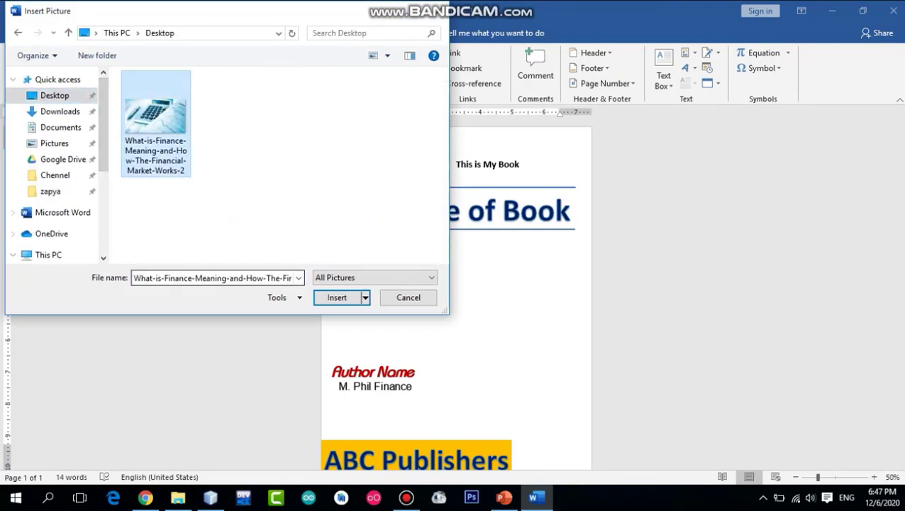
pyautogui.click(337, 297)
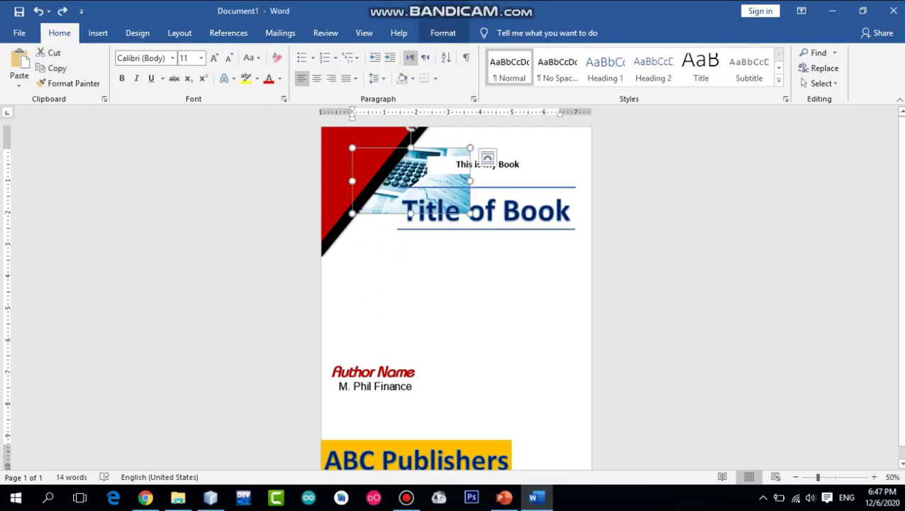
# Step: Wrap the picture Square, move it under the title and enlarge it to about 3.6" by 6.43"
pyautogui.click(443, 33)
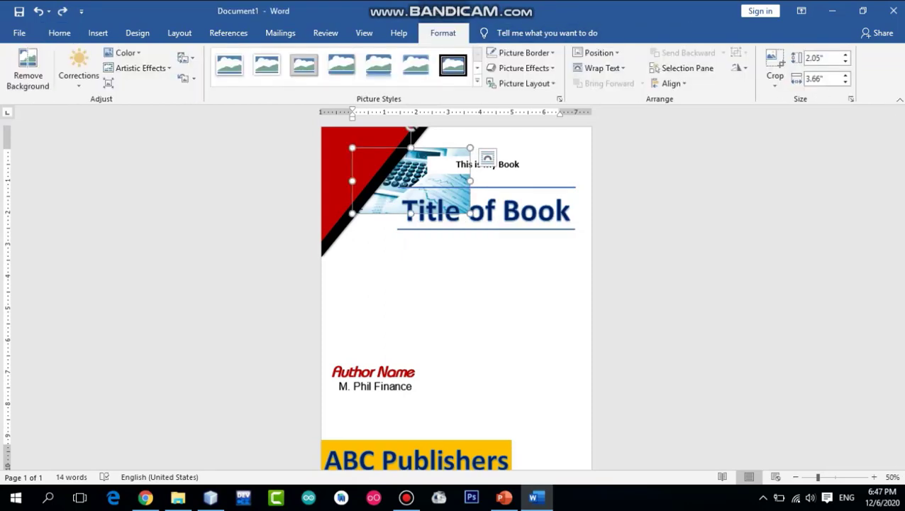
pyautogui.click(599, 69)
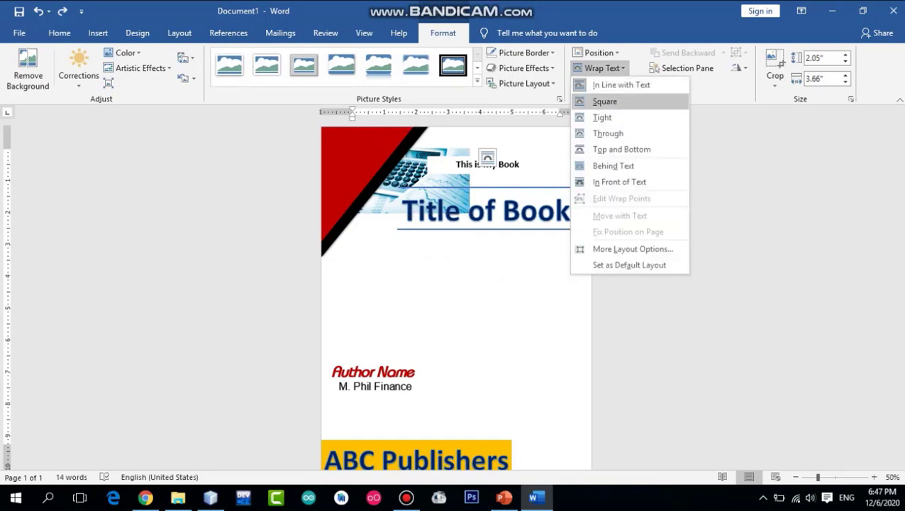
pyautogui.click(604, 101)
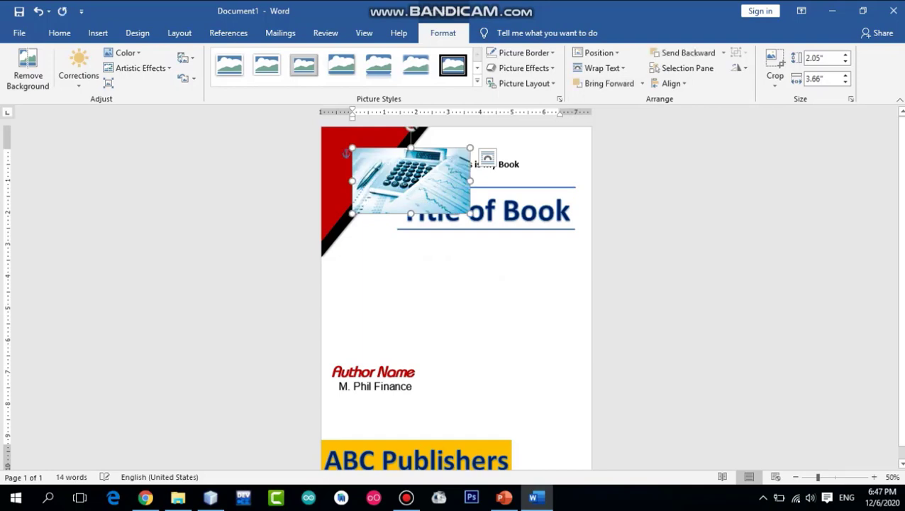
pyautogui.moveTo(411, 180)
pyautogui.mouseDown()
pyautogui.moveTo(462, 286)
pyautogui.moveTo(435, 276)
pyautogui.mouseUp()
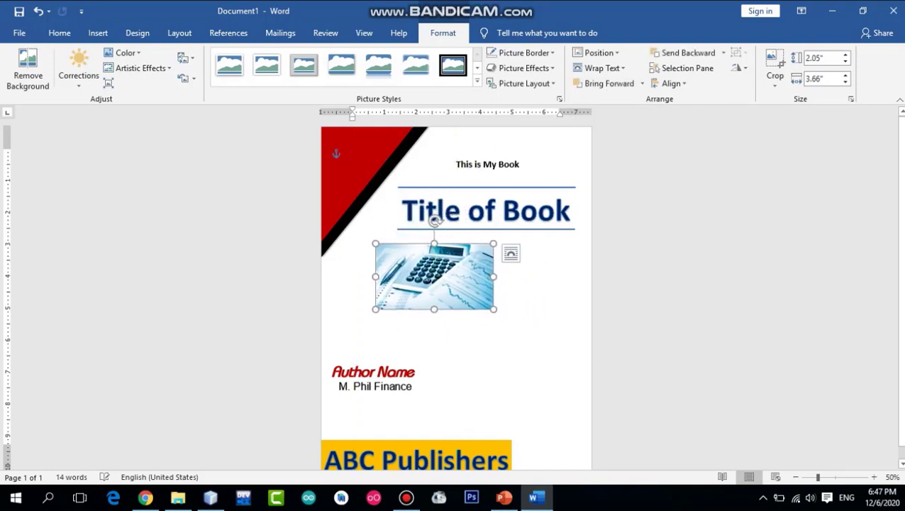
pyautogui.moveTo(494, 309); pyautogui.dragTo(581, 359)
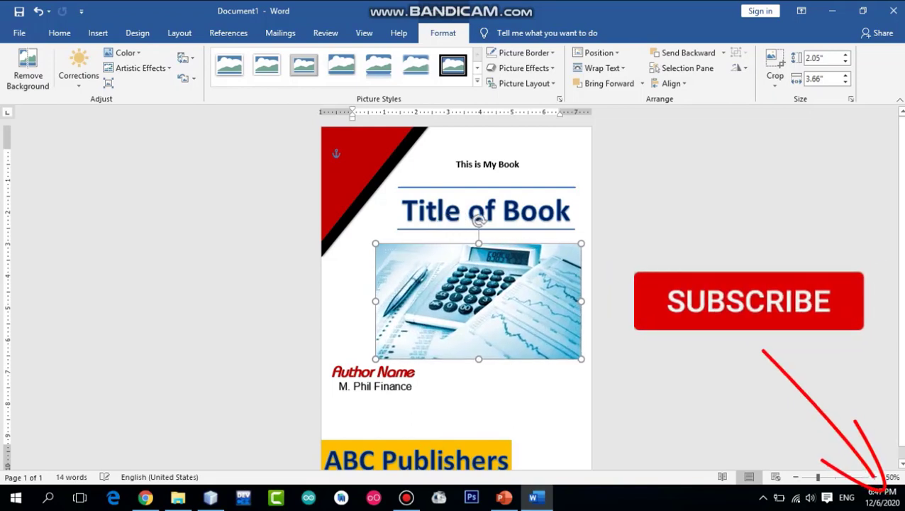
pyautogui.moveTo(479, 301); pyautogui.dragTo(475, 302)
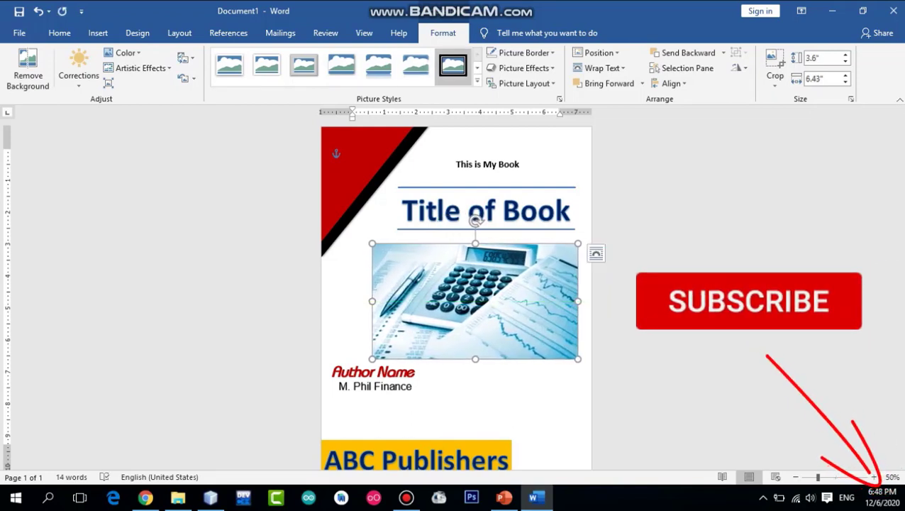
# Step: Apply the Soft Edge Oval picture style to the calculator picture
pyautogui.click(477, 81)
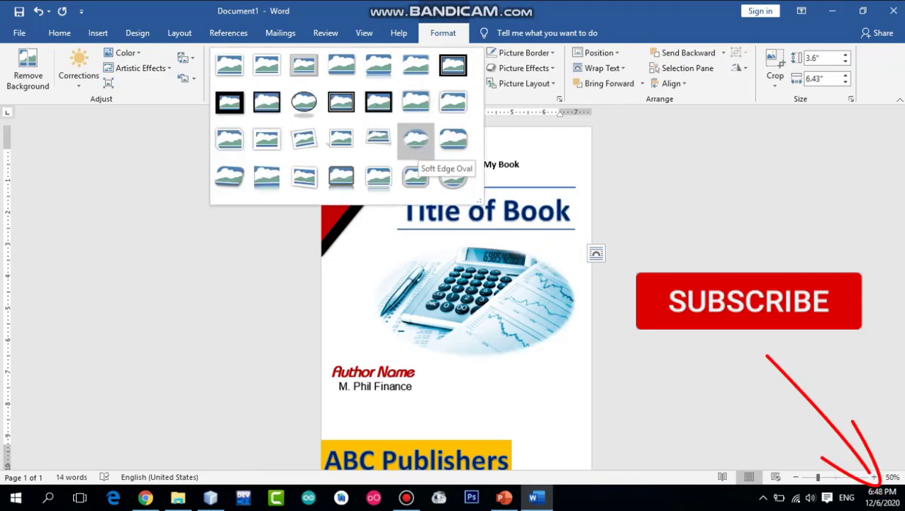
pyautogui.press('Escape')
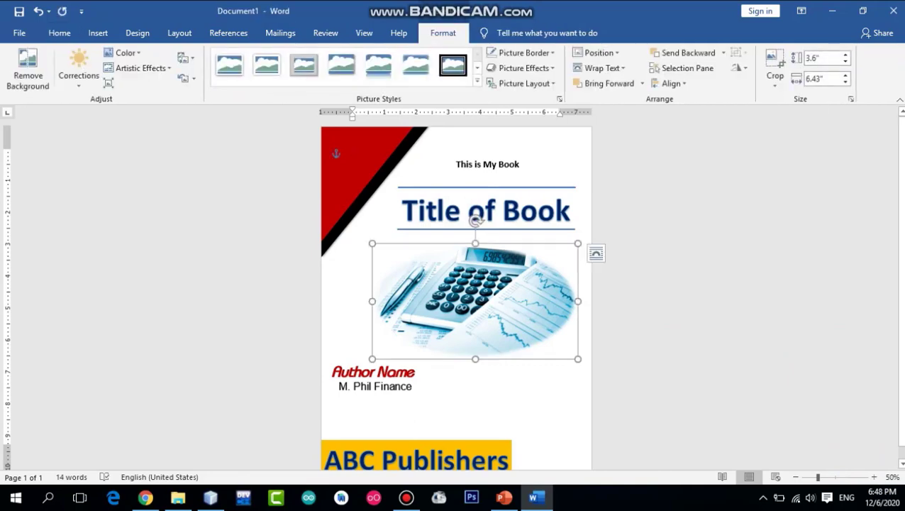
pyautogui.click(353, 150)
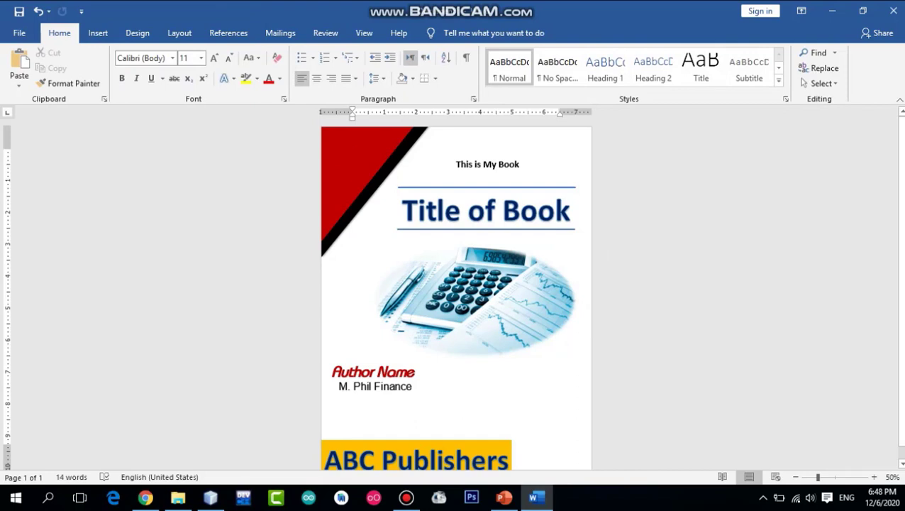
pyautogui.click(475, 252)
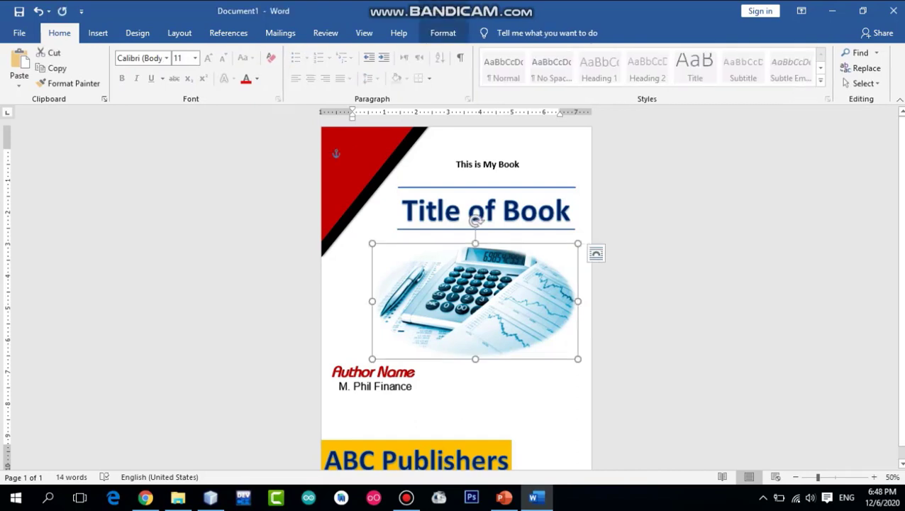
pyautogui.click(353, 138)
pyautogui.scroll(-1, 353, 139)
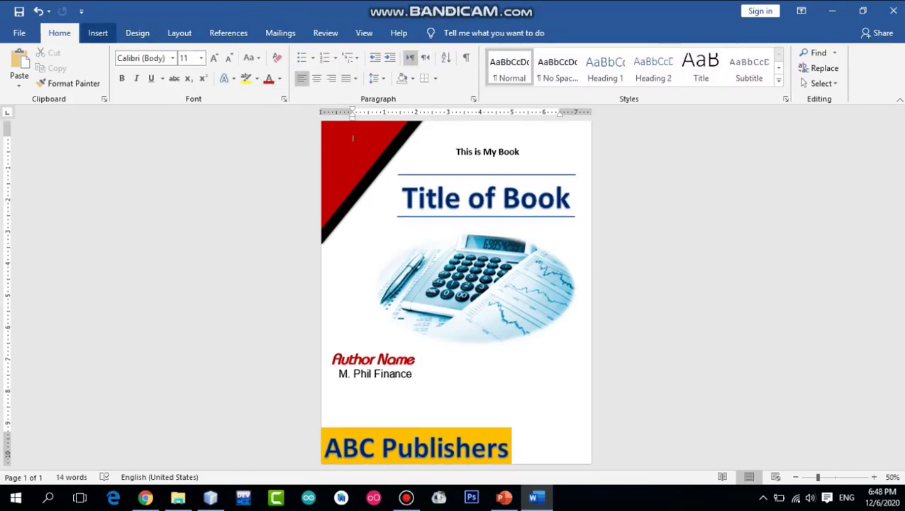
# Step: Draw a blue pie shape near the bottom-right of the page
pyautogui.click(98, 33)
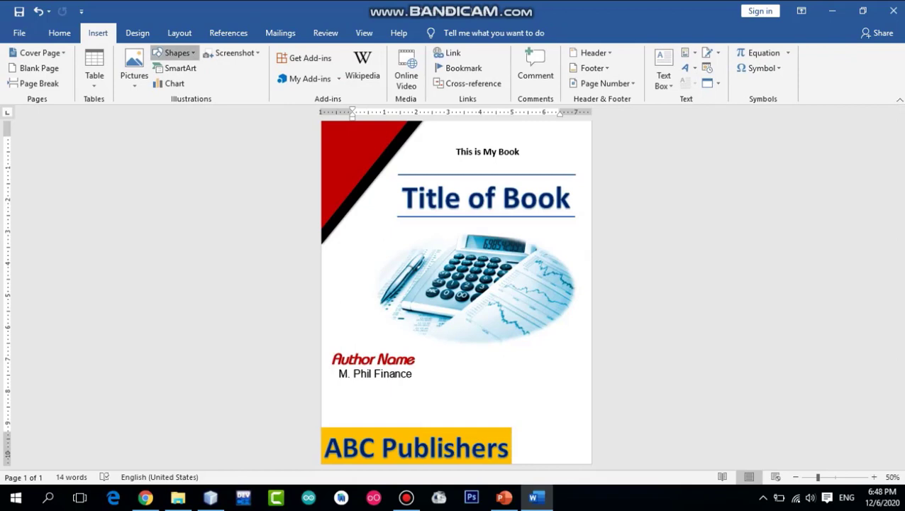
pyautogui.click(173, 52)
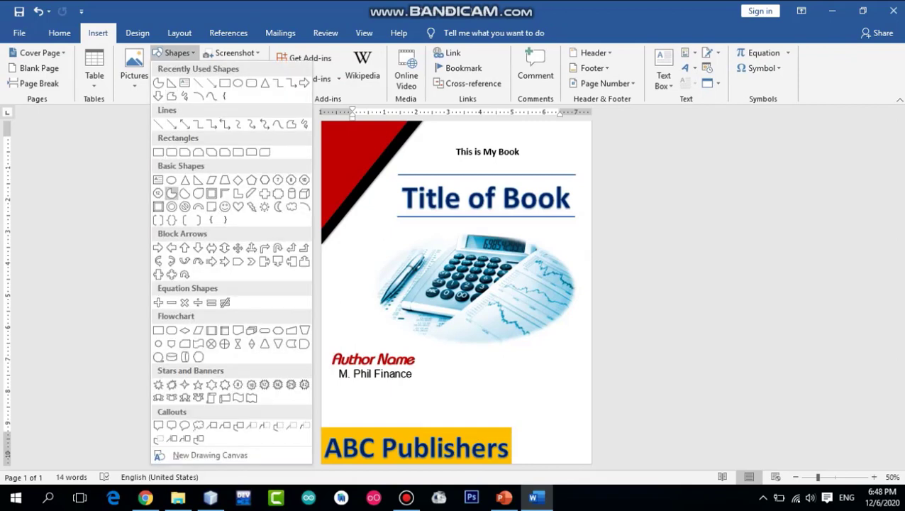
pyautogui.click(172, 193)
pyautogui.moveTo(507, 356); pyautogui.dragTo(565, 420)
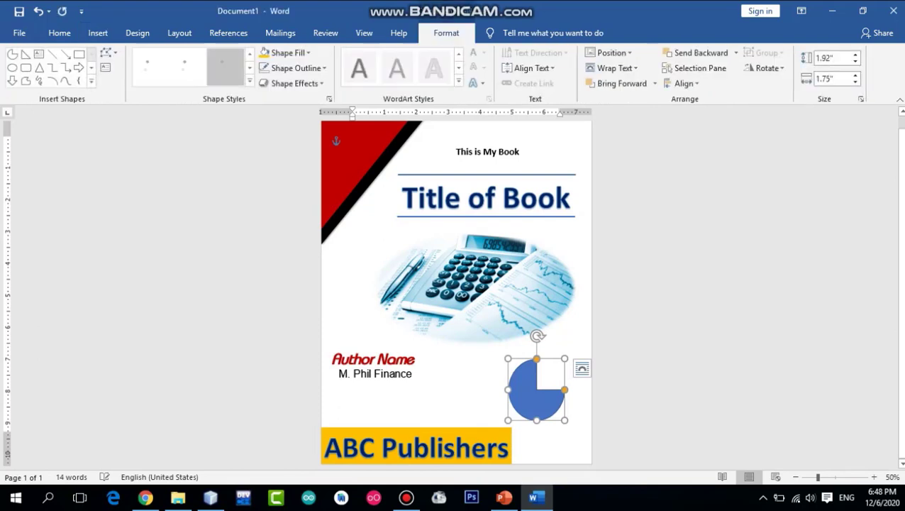
pyautogui.moveTo(565, 390); pyautogui.dragTo(570, 389)
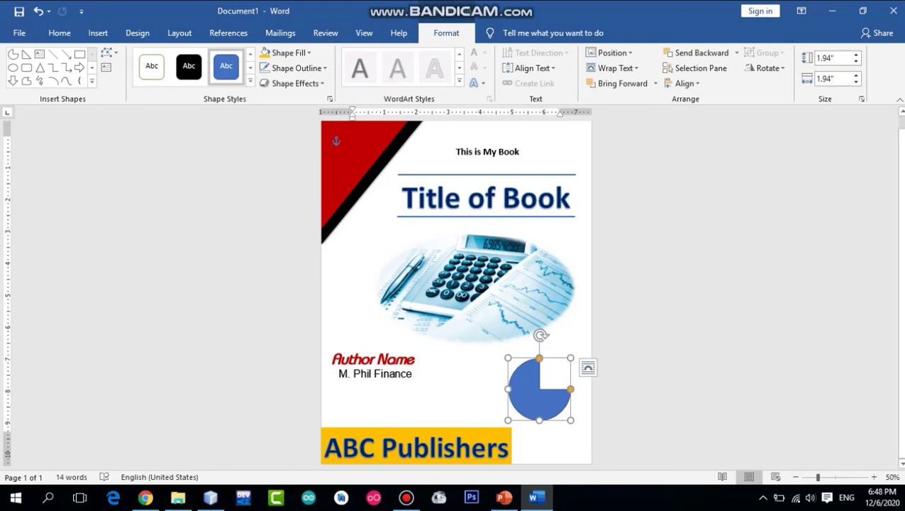
pyautogui.moveTo(571, 389); pyautogui.dragTo(561, 389)
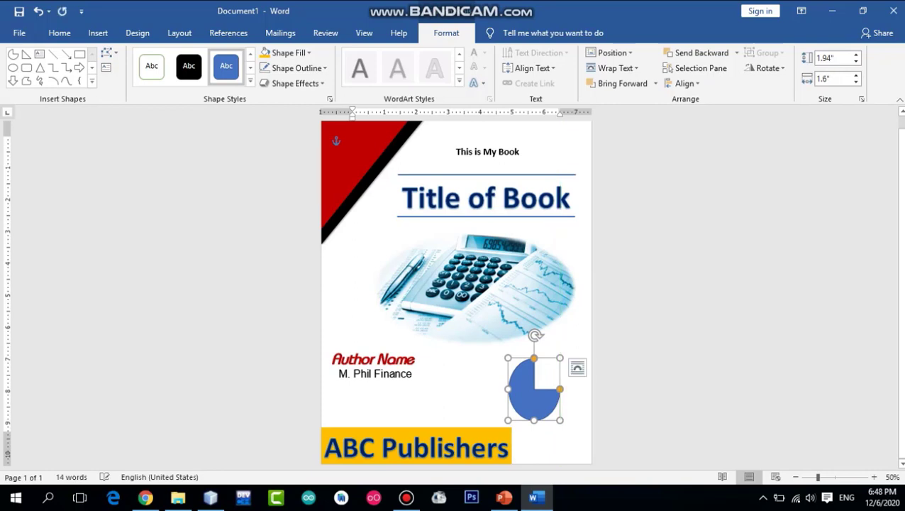
# Step: Set the pie shape's width and height to 2"
pyautogui.click(817, 78)
pyautogui.doubleClick(821, 79)
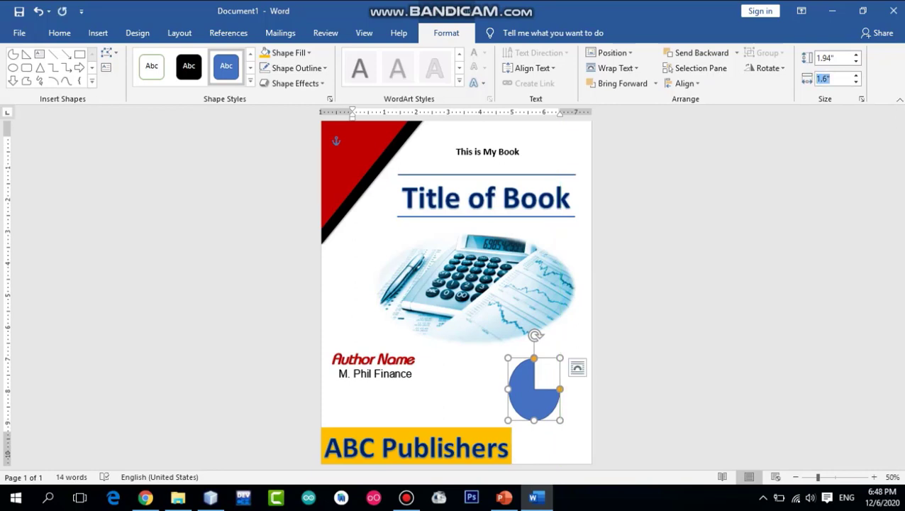
pyautogui.write('2')
pyautogui.press('Tab')
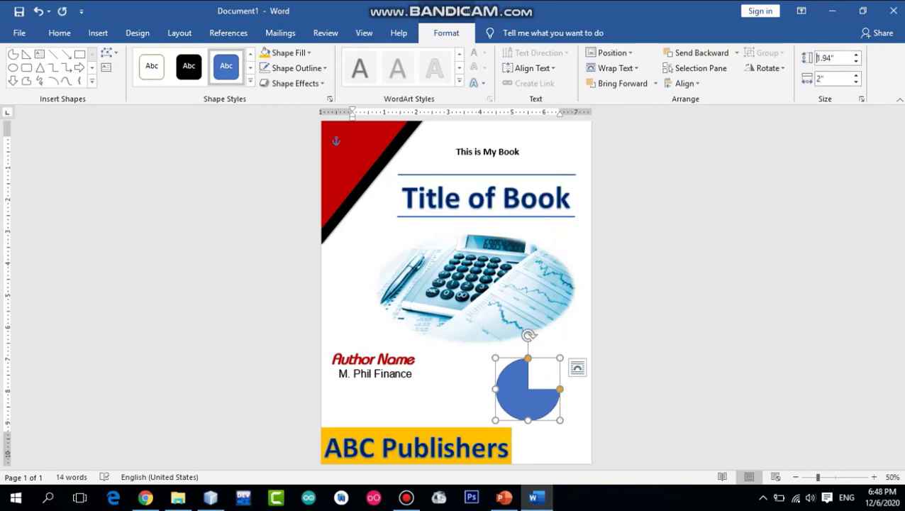
pyautogui.write('2')
pyautogui.press('Return')
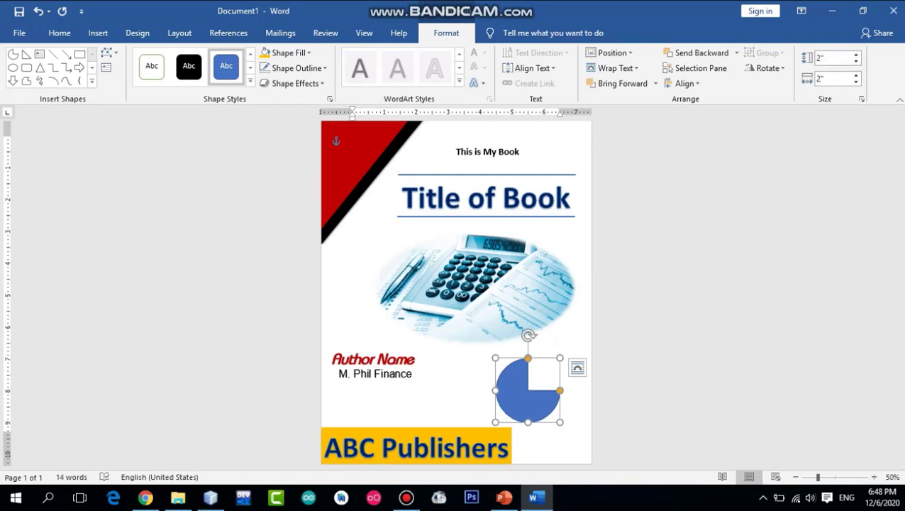
# Step: Position the pie in the bottom-right corner, then cut it from the page
pyautogui.moveTo(528, 390); pyautogui.dragTo(544, 404)
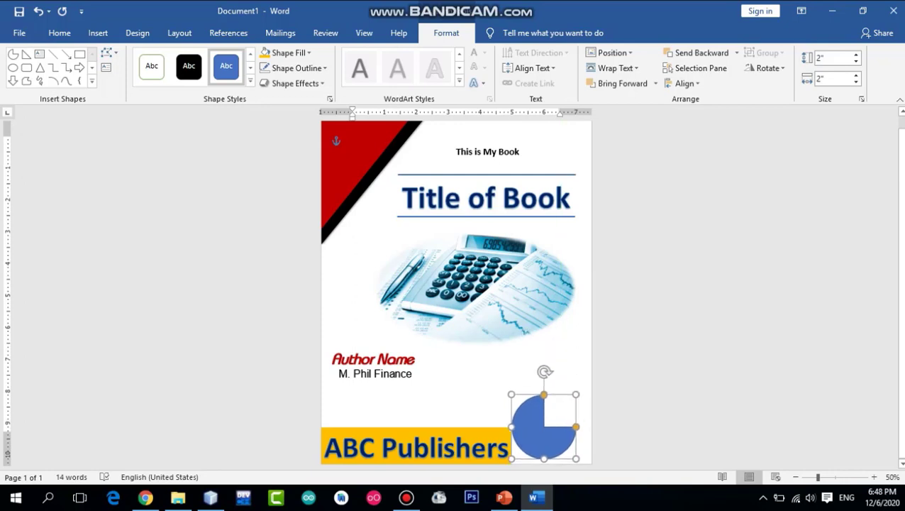
pyautogui.press('Delete')
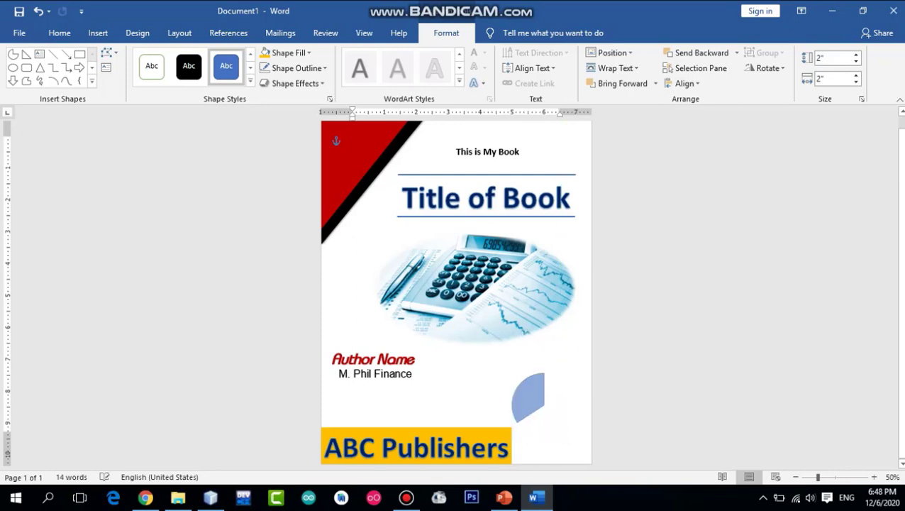
pyautogui.hotkey('ctrl', 'z')
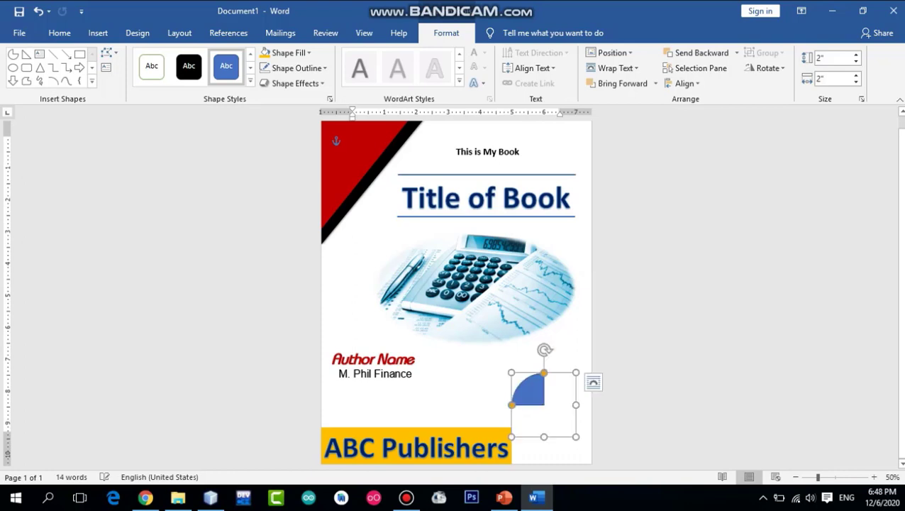
pyautogui.moveTo(528, 391)
pyautogui.mouseDown()
pyautogui.moveTo(577, 449)
pyautogui.moveTo(553, 423)
pyautogui.mouseUp()
pyautogui.hotkey('ctrl', 'y')
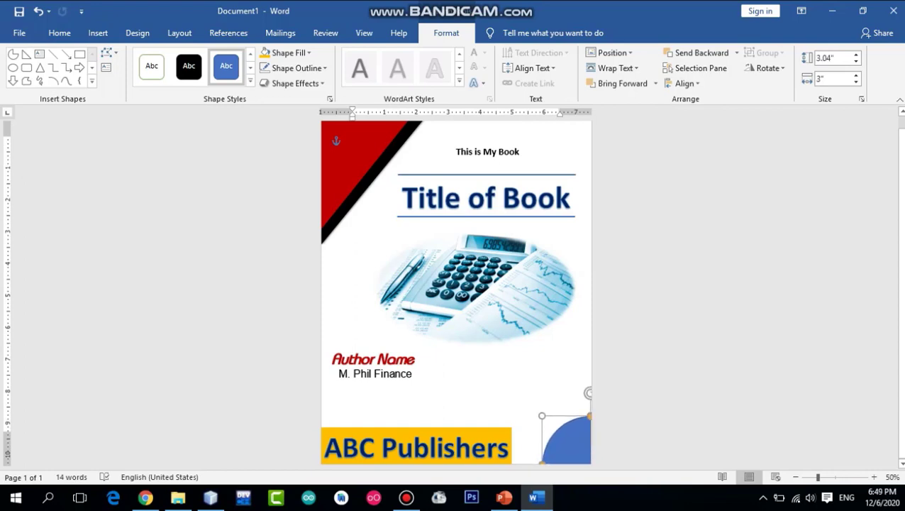
pyautogui.press('Delete')
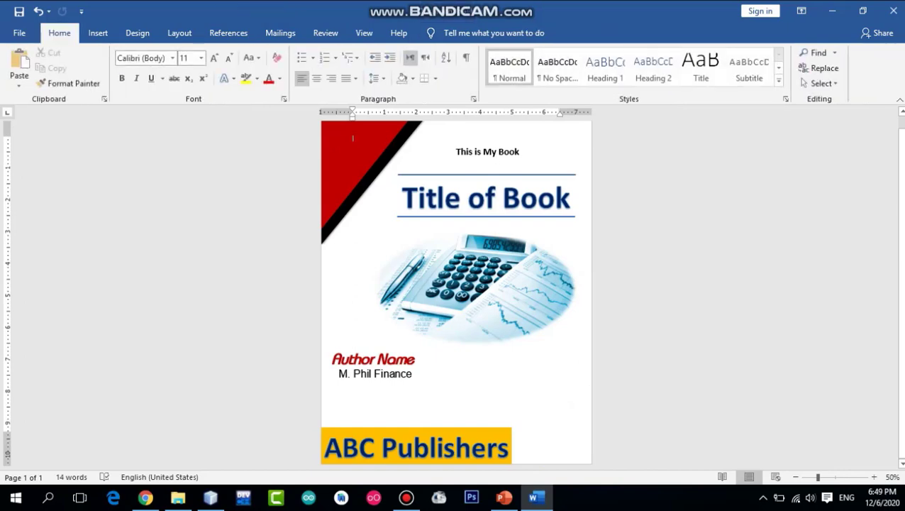
# Step: Paste the quarter-circle shape back into the bottom-right corner and nudge it into place
pyautogui.hotkey('ctrl', 'v')
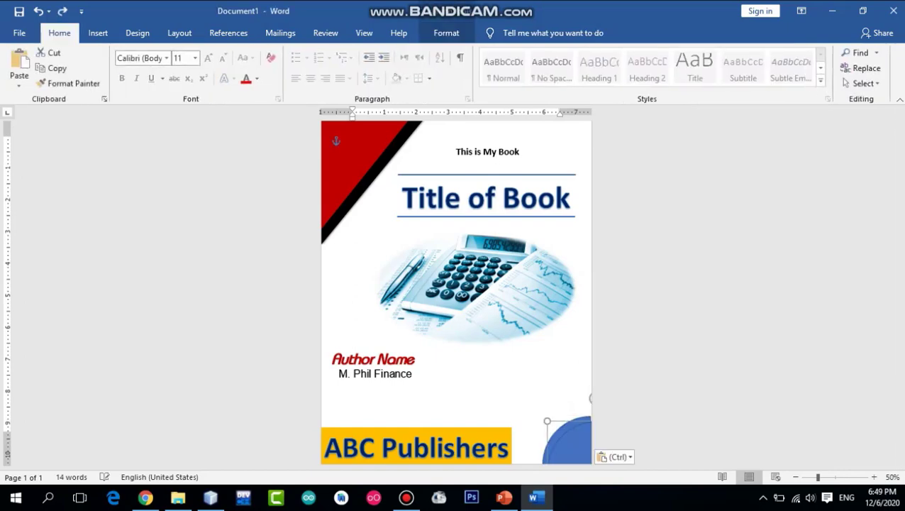
pyautogui.press('Escape')
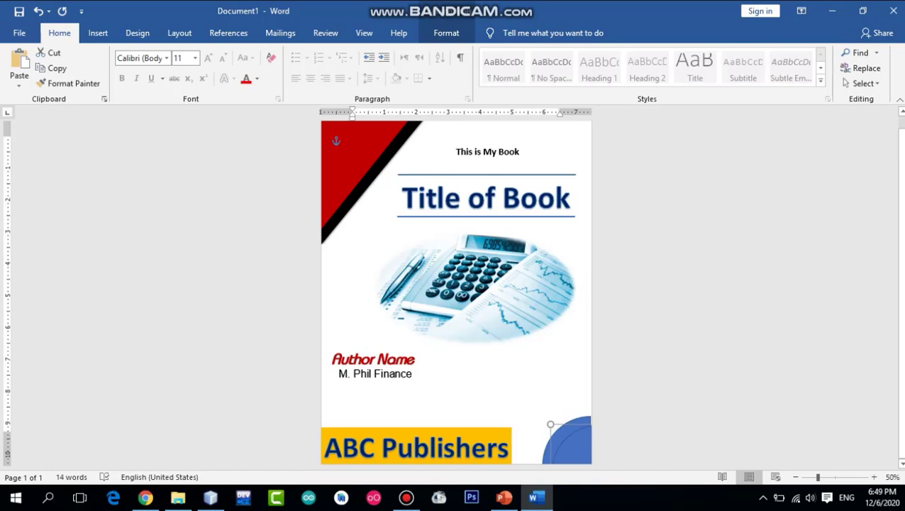
pyautogui.press('Left')
pyautogui.press('Down')
pyautogui.press('Right')
pyautogui.press('Right')
pyautogui.press('Right')
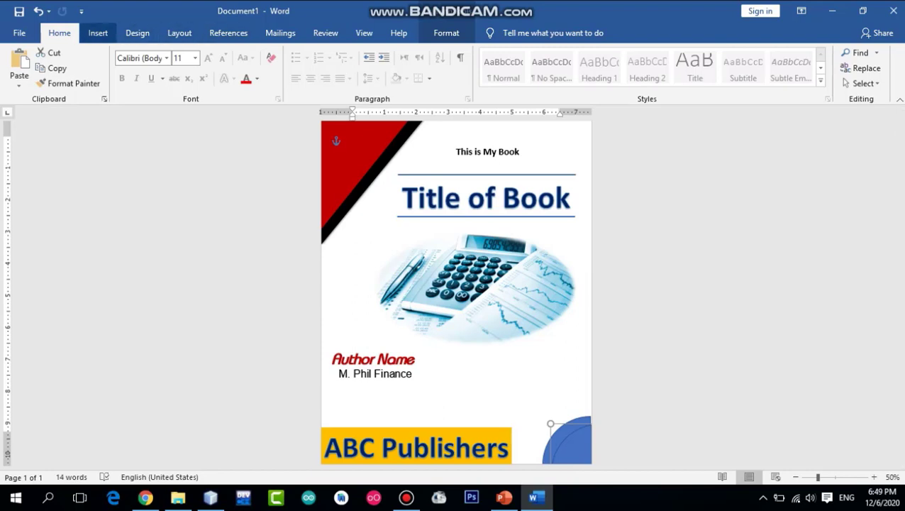
# Step: Fill the inner corner quarter-circle with blue
pyautogui.click(446, 33)
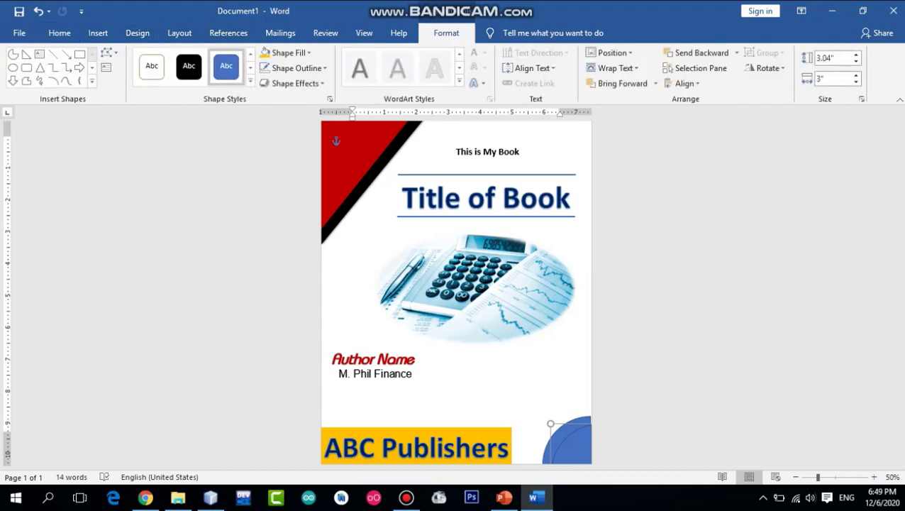
pyautogui.click(265, 53)
pyautogui.click(267, 52)
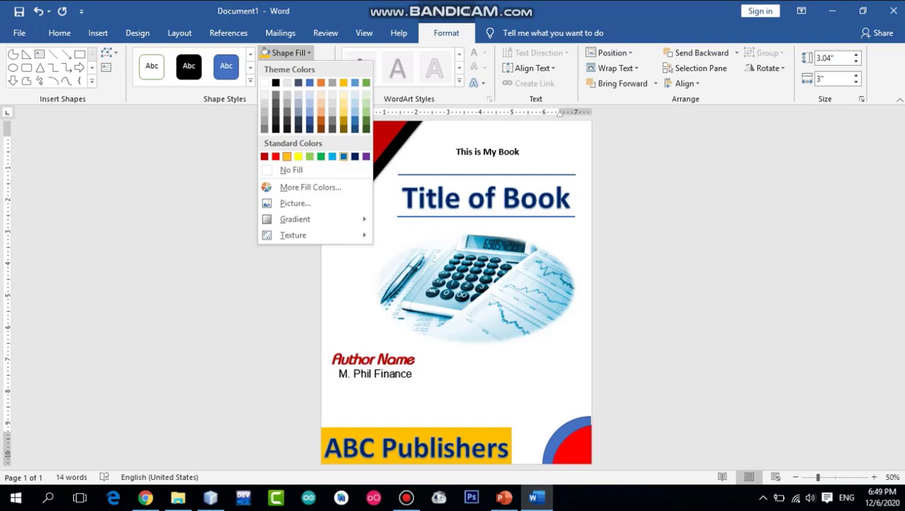
pyautogui.click(343, 156)
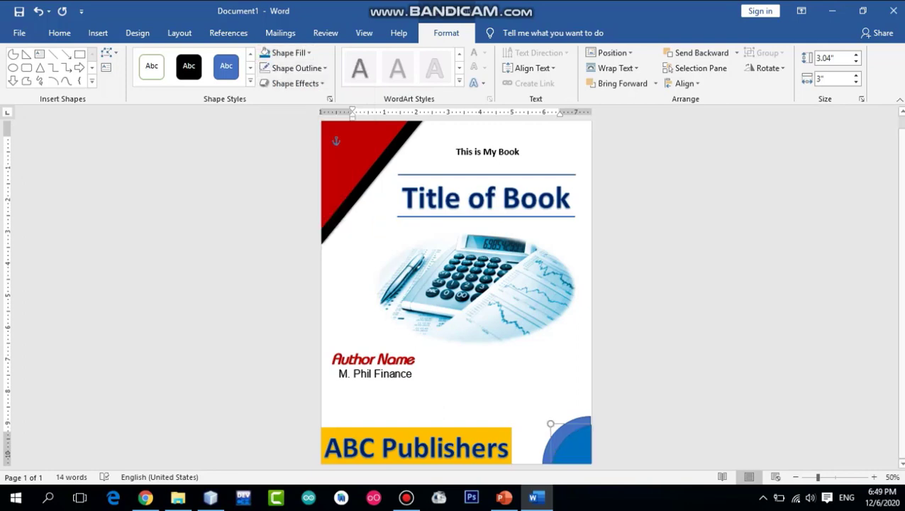
pyautogui.click(284, 52)
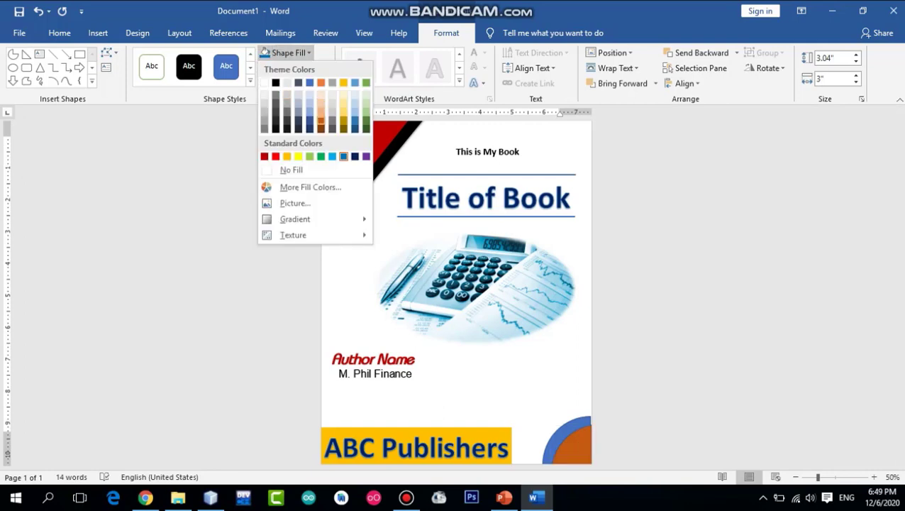
pyautogui.press('Escape')
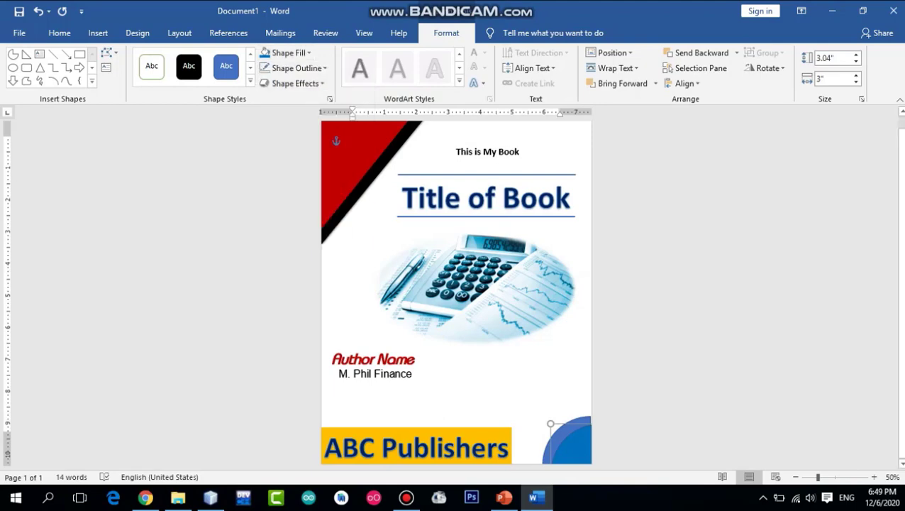
pyautogui.press('Escape')
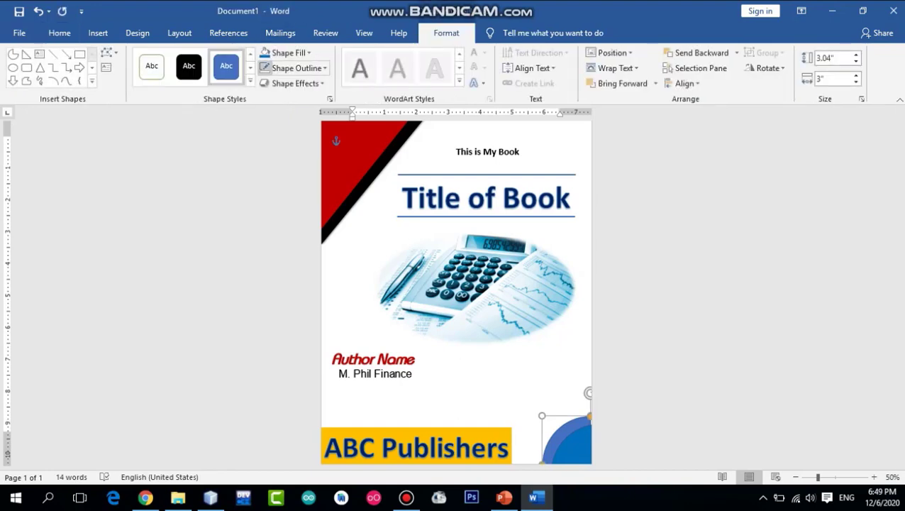
# Step: Fill the outer corner shape with red and give it no outline
pyautogui.click(264, 54)
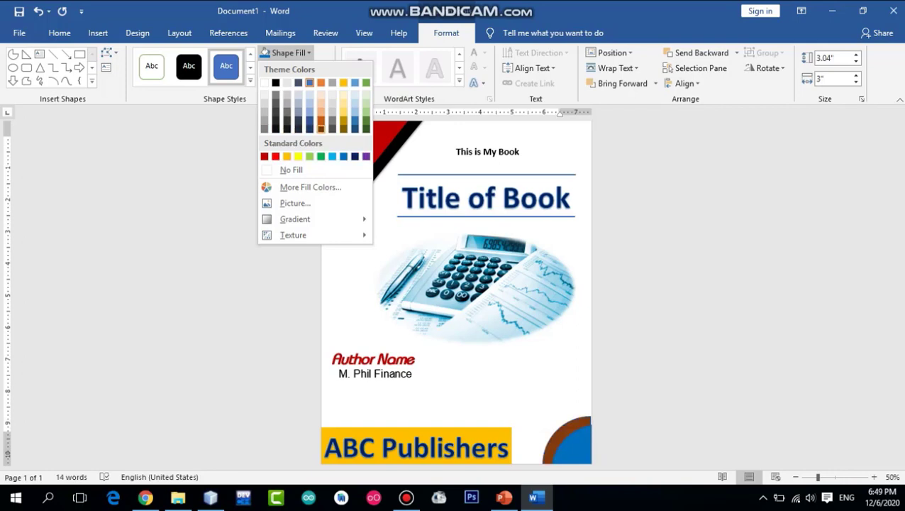
pyautogui.click(275, 156)
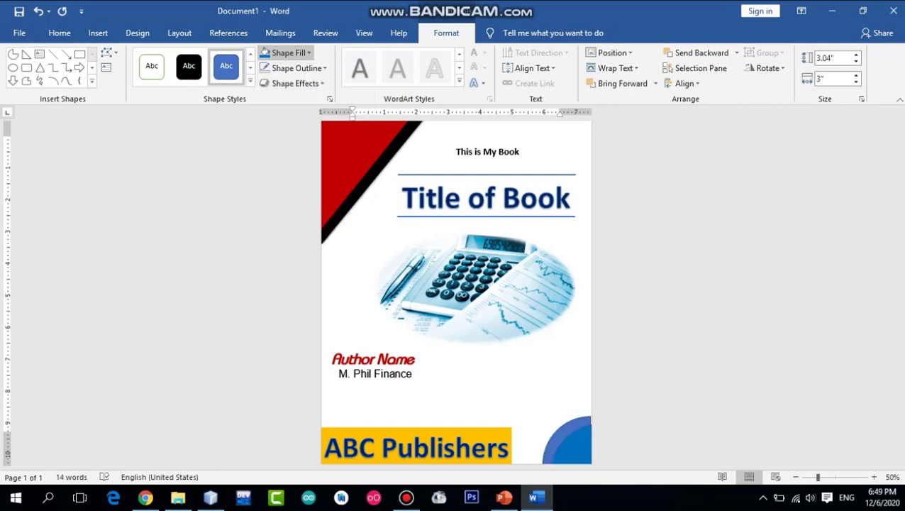
pyautogui.click(296, 68)
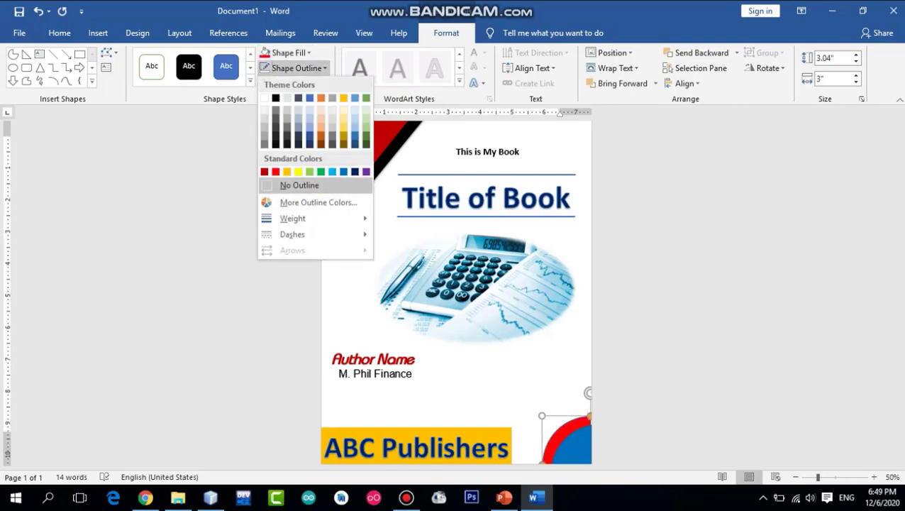
pyautogui.click(285, 184)
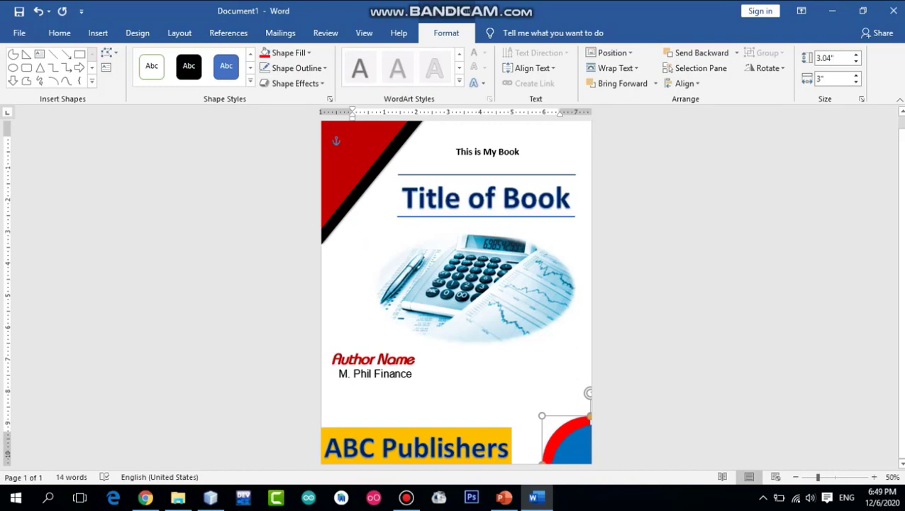
# Step: Reshape the red corner arc slightly with its handle and nudge it down
pyautogui.moveTo(542, 416); pyautogui.dragTo(550, 424)
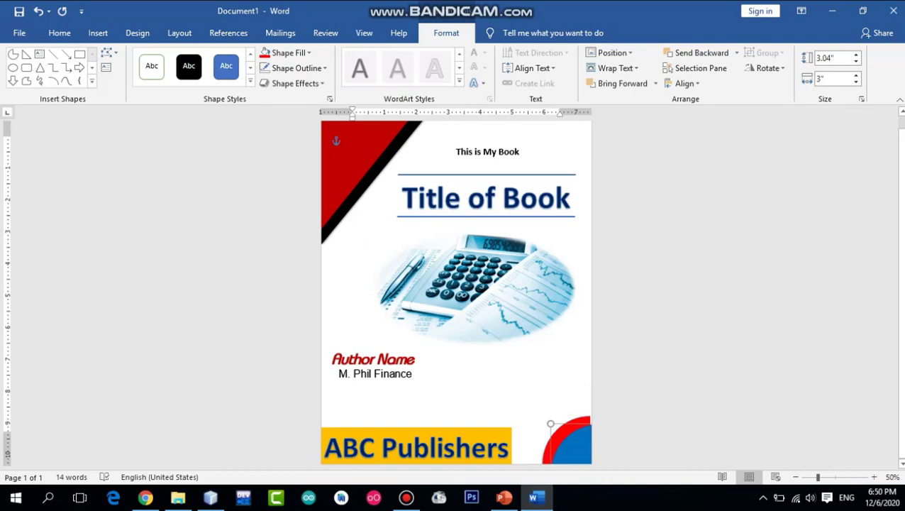
pyautogui.moveTo(550, 424); pyautogui.dragTo(544, 415)
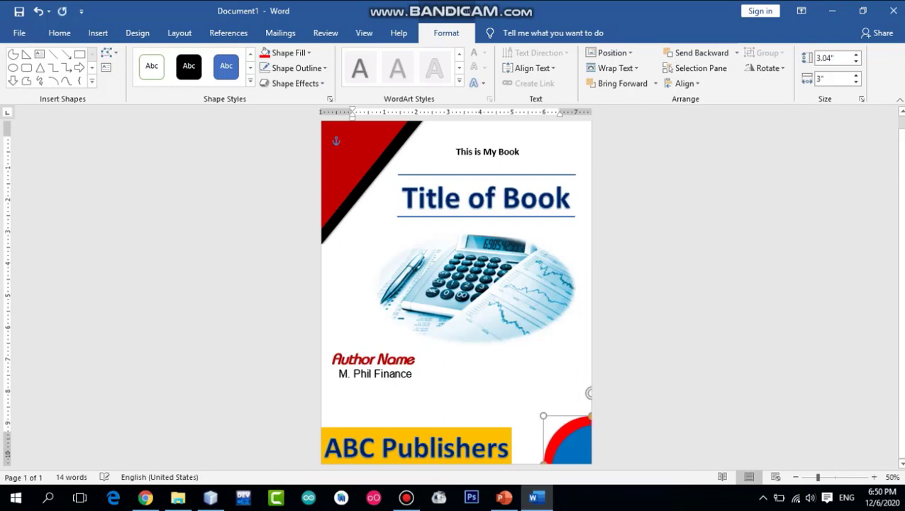
pyautogui.press('Escape')
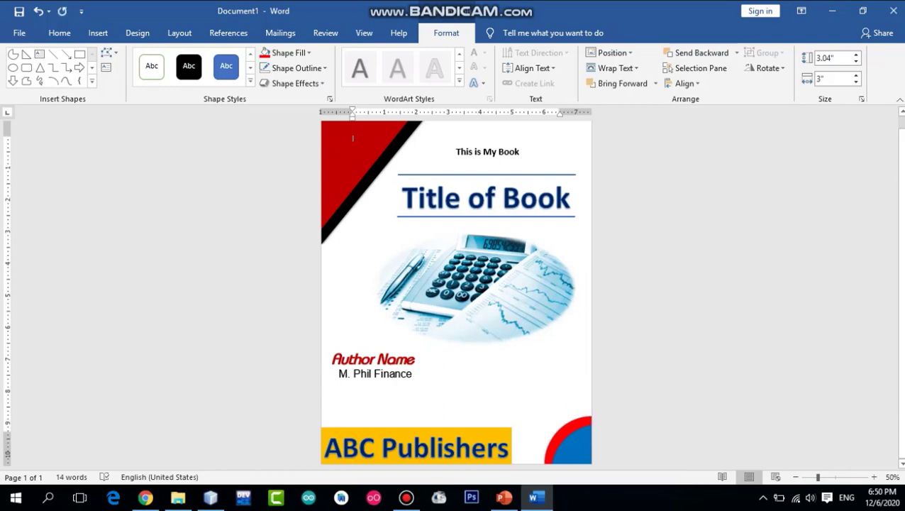
pyautogui.click(553, 426)
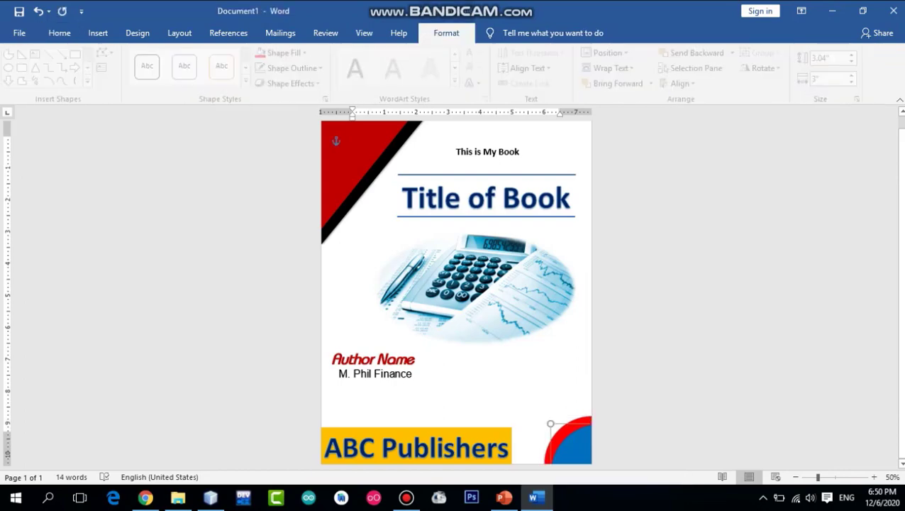
pyautogui.moveTo(553, 425); pyautogui.dragTo(553, 426)
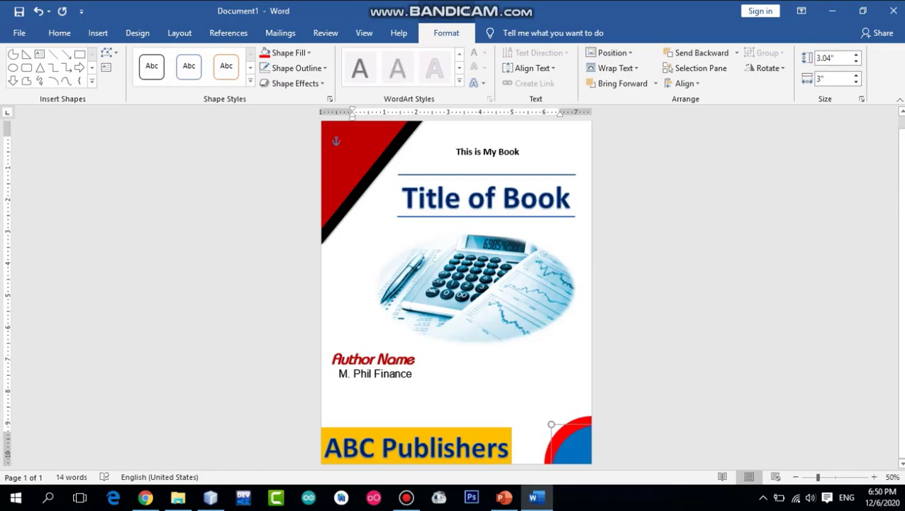
pyautogui.press('Escape')
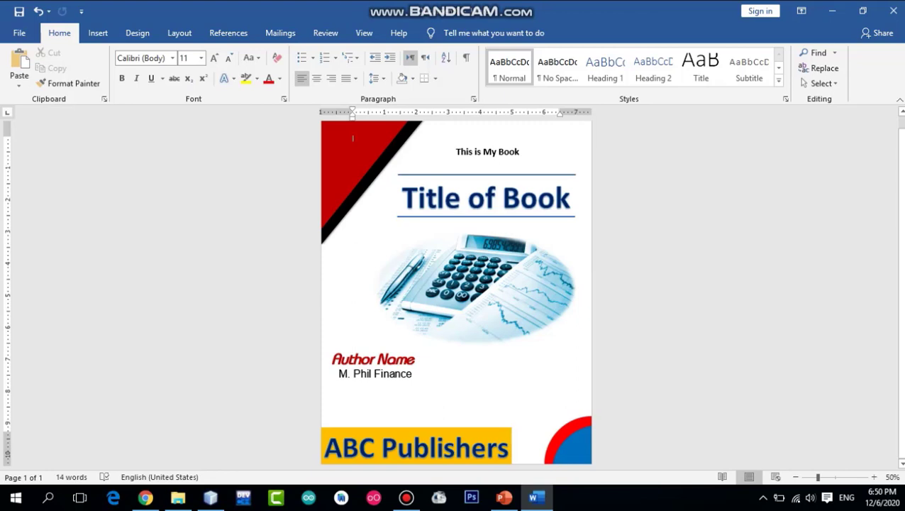
# Step: Duplicate the M. Phil Finance text box, type 'ABC', and fit it onto the corner circle
pyautogui.click(411, 365)
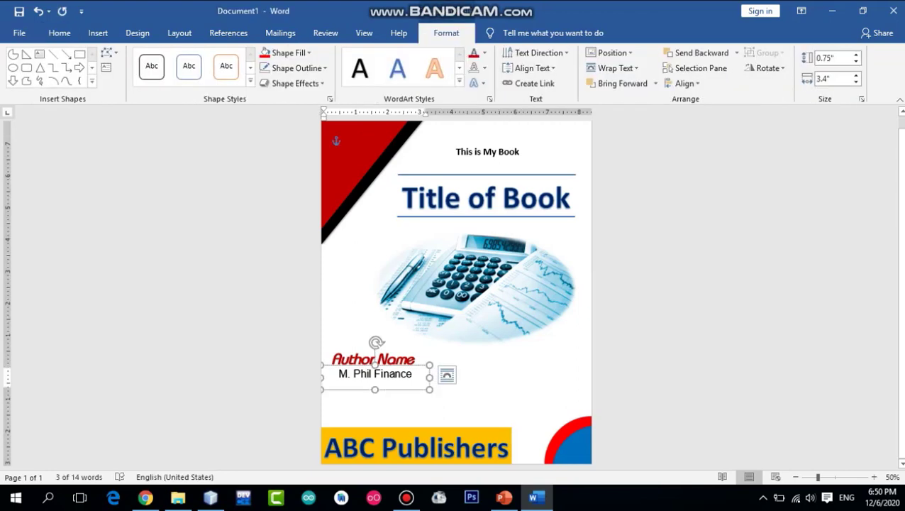
pyautogui.hotkey('ctrl', 'c')
pyautogui.hotkey('ctrl', 'v')
pyautogui.moveTo(387, 376)
pyautogui.mouseDown()
pyautogui.moveTo(534, 397)
pyautogui.moveTo(512, 389)
pyautogui.moveTo(550, 386)
pyautogui.mouseUp()
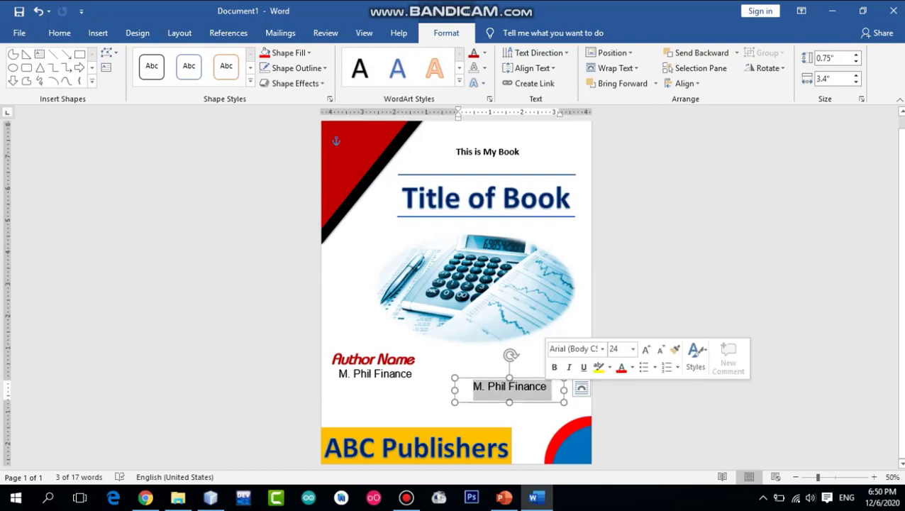
pyautogui.write('ABC')
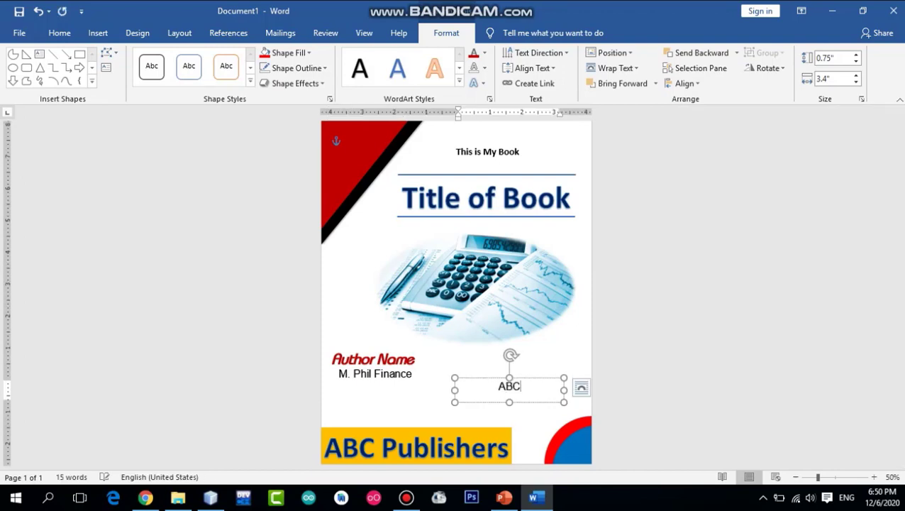
pyautogui.moveTo(509, 402); pyautogui.dragTo(484, 388)
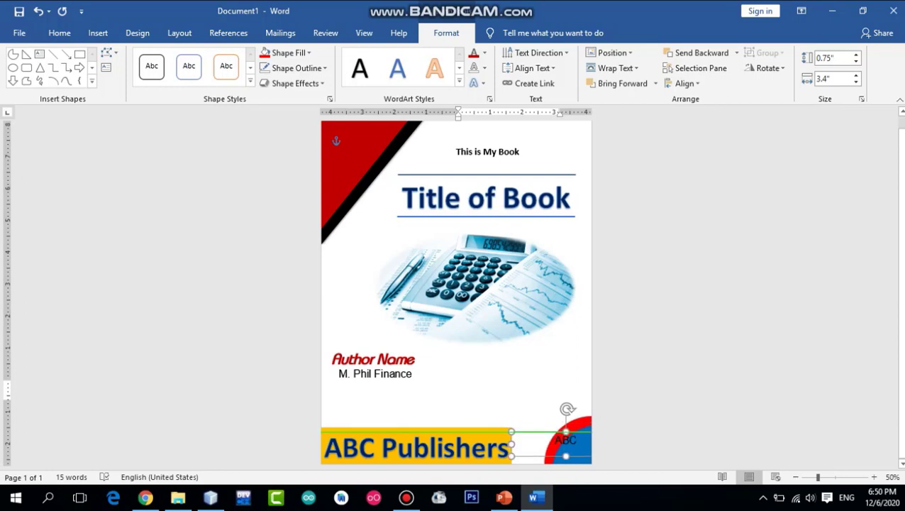
pyautogui.moveTo(539, 375)
pyautogui.mouseDown()
pyautogui.moveTo(469, 375)
pyautogui.moveTo(573, 447)
pyautogui.mouseUp()
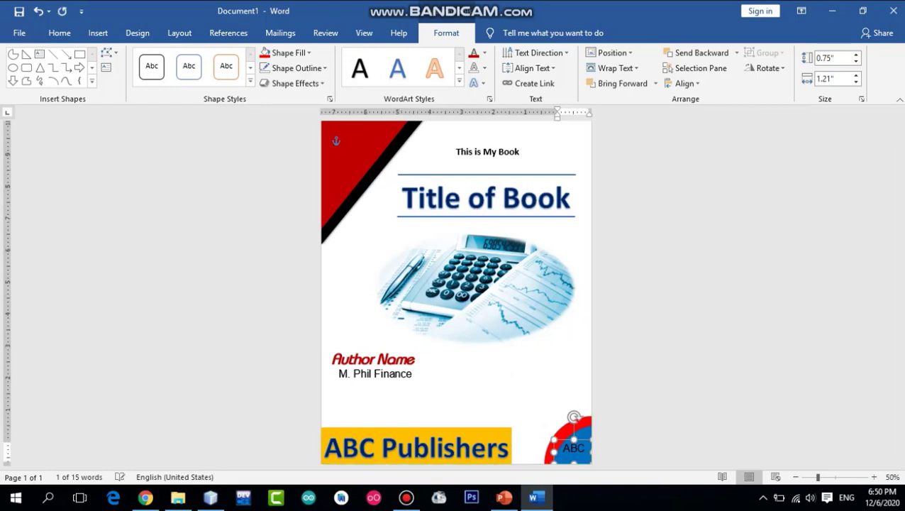
pyautogui.moveTo(573, 447); pyautogui.dragTo(576, 450)
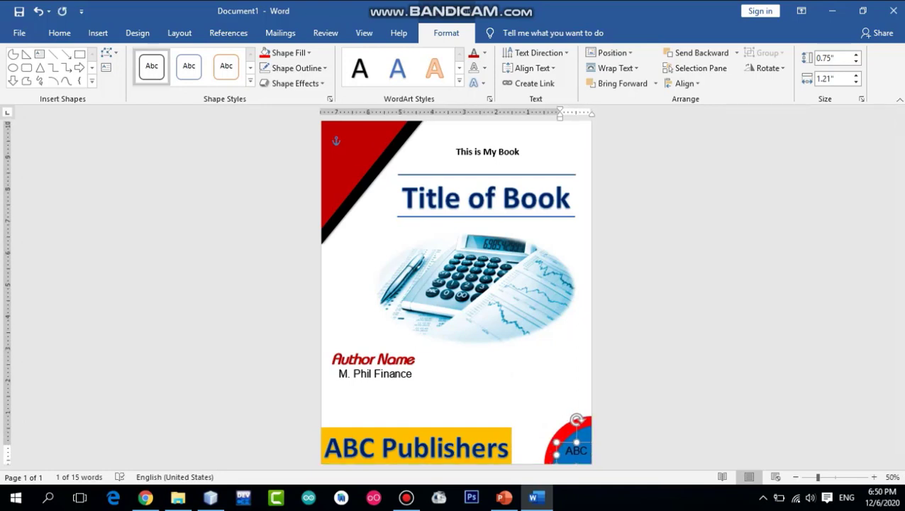
# Step: Set the ABC label's font colour to white
pyautogui.click(60, 33)
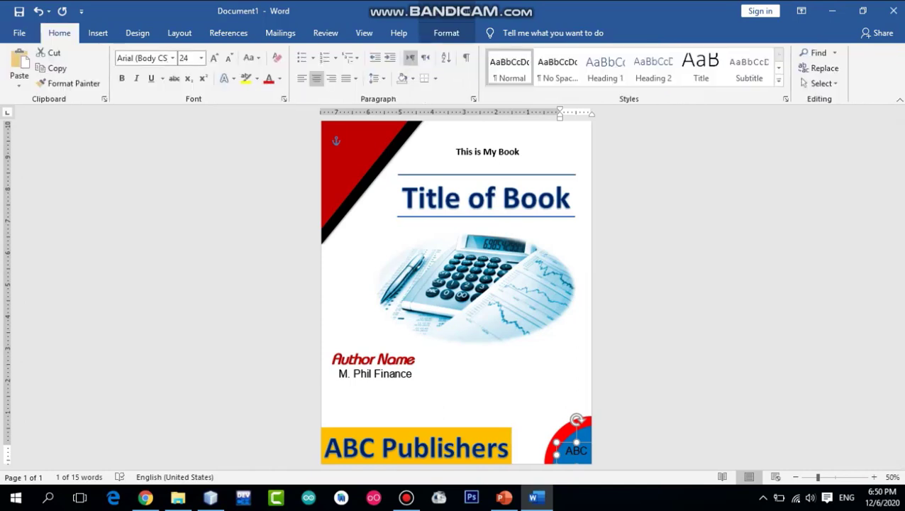
pyautogui.click(280, 78)
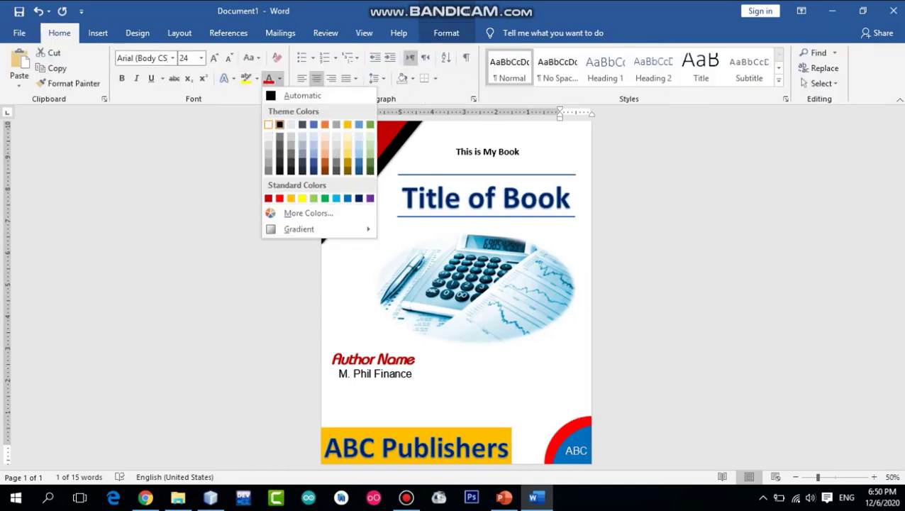
pyautogui.click(268, 125)
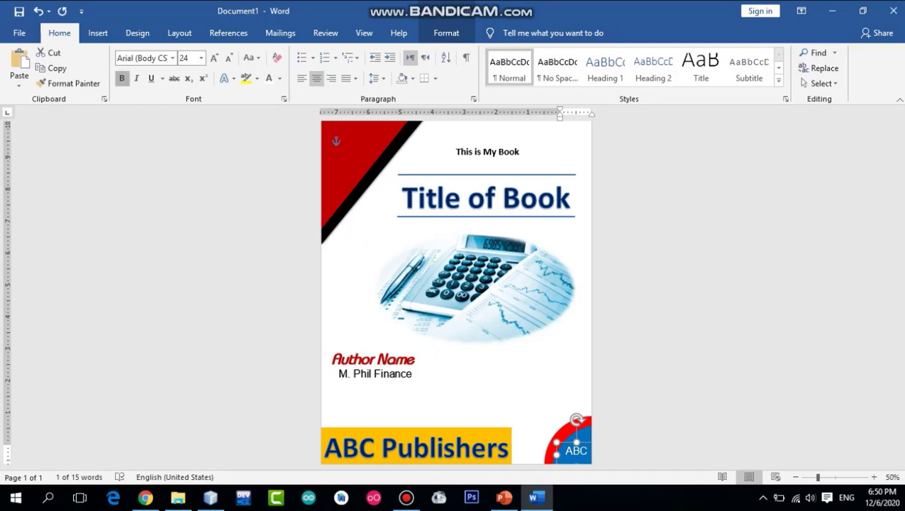
pyautogui.click(353, 139)
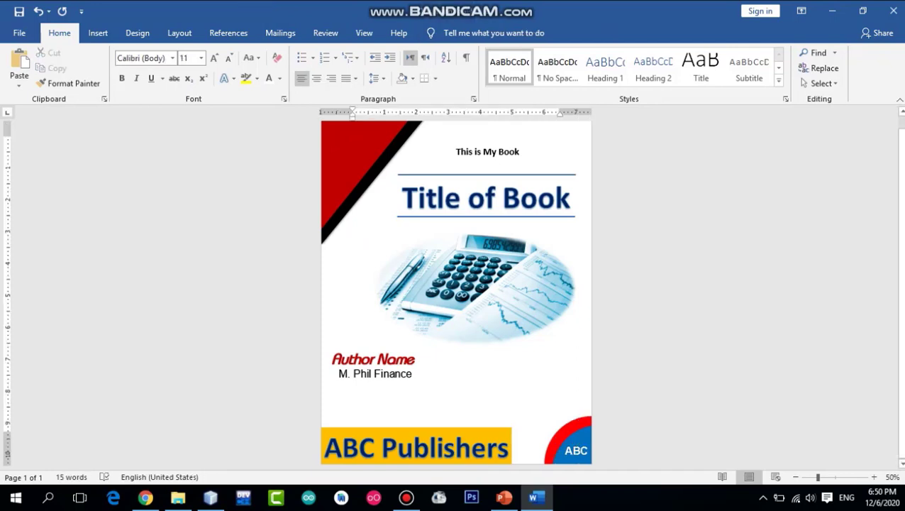
pyautogui.scroll(1, 452, 292)
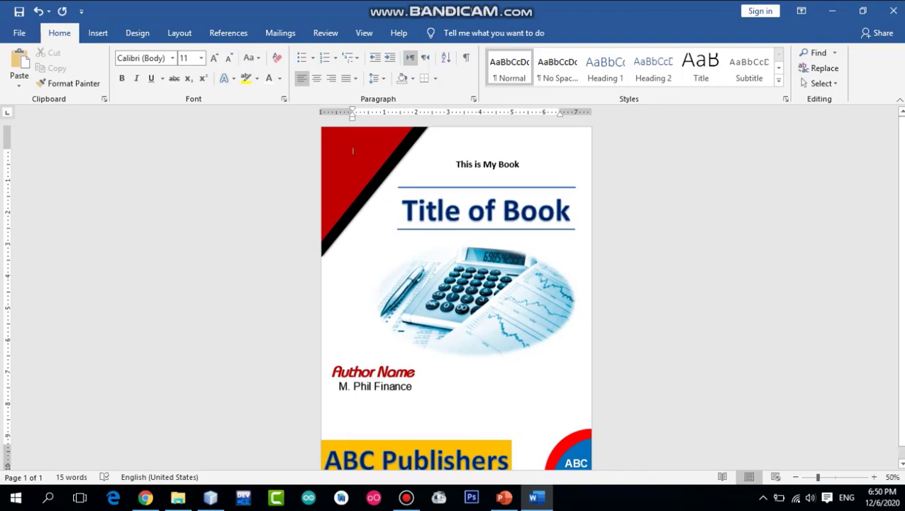
# Step: Duplicate the 'This is My Book' box onto the red corner band and type 'Only for Sale in Pakistan'
pyautogui.click(489, 165)
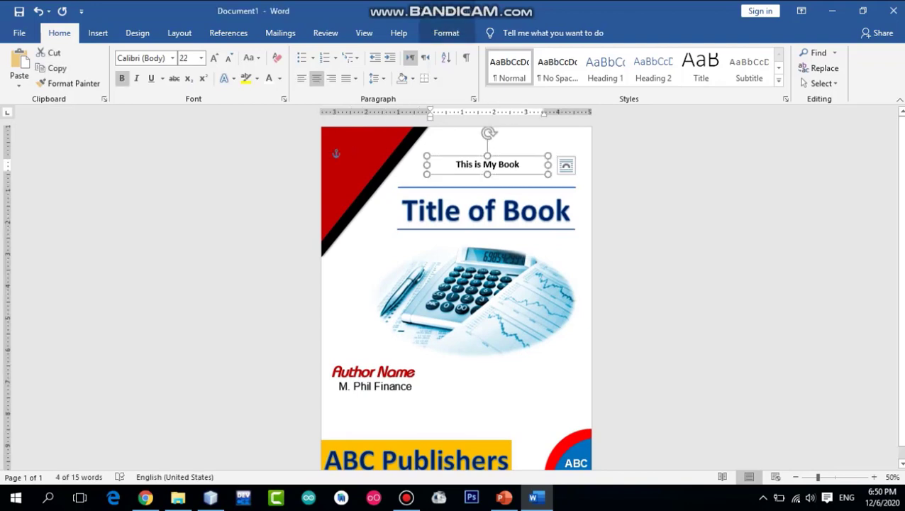
pyautogui.hotkey('ctrl', 'v')
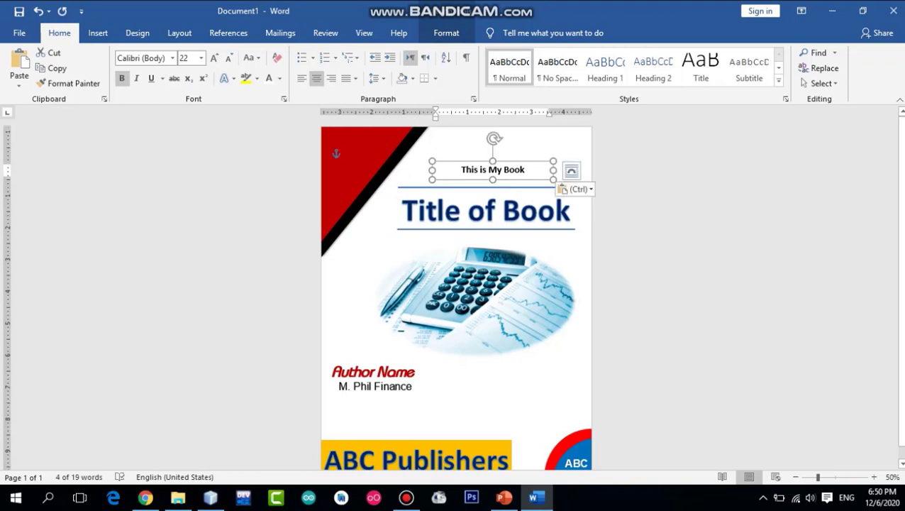
pyautogui.moveTo(511, 162)
pyautogui.mouseDown()
pyautogui.moveTo(323, 146)
pyautogui.moveTo(391, 170)
pyautogui.mouseUp()
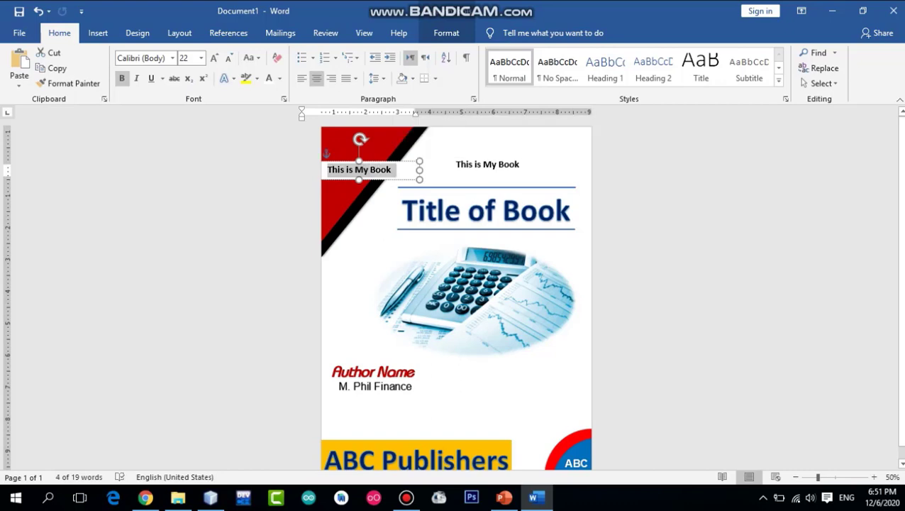
pyautogui.write('Only for ')
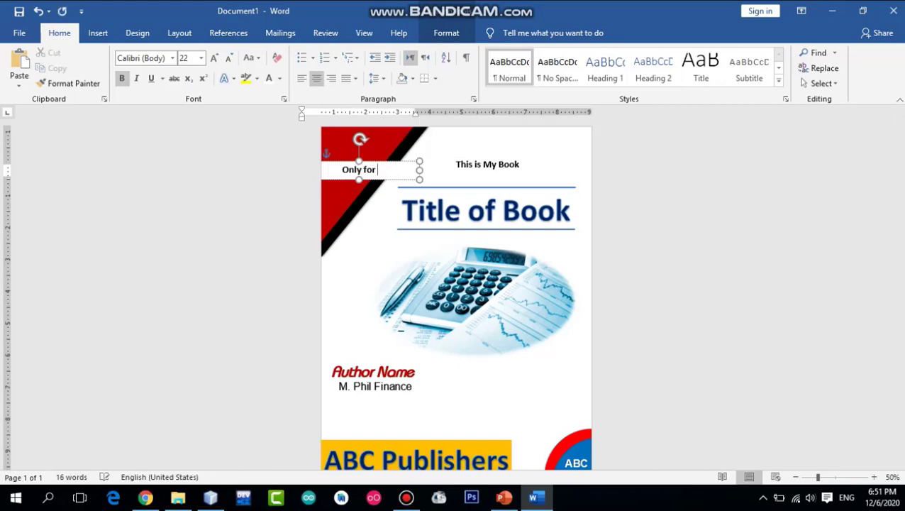
pyautogui.write('Sale')
pyautogui.press('BackSpace')
pyautogui.press('BackSpace')
pyautogui.press('BackSpace')
pyautogui.press('BackSpace')
pyautogui.write('Sale')
pyautogui.write(' in P')
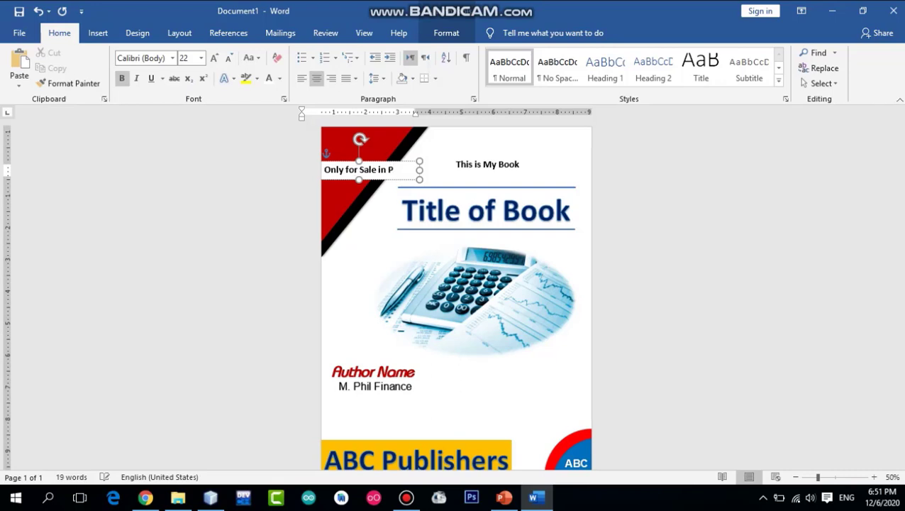
pyautogui.write('akistan')
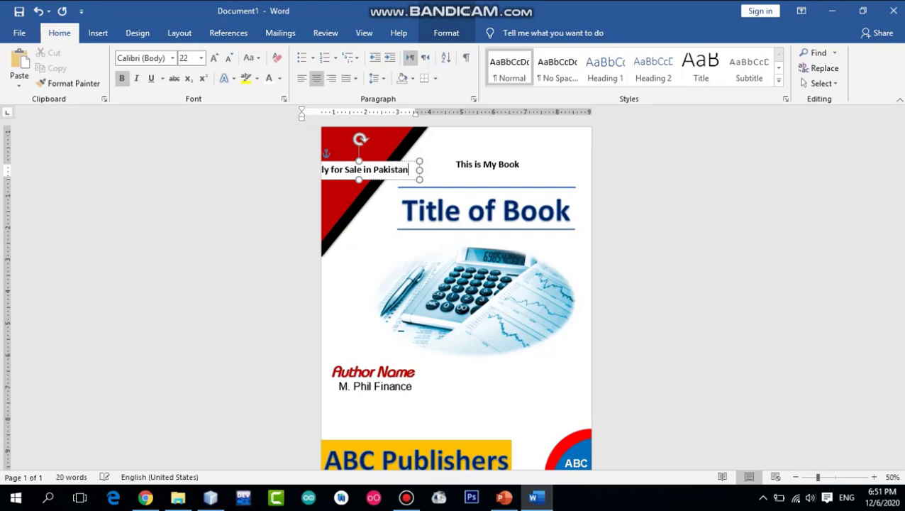
pyautogui.click(354, 151)
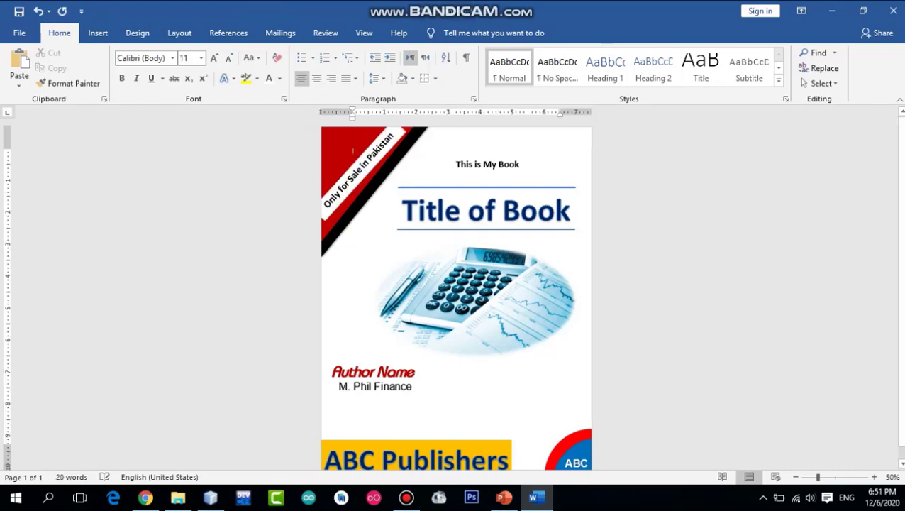
# Step: Rotate the sale label so it runs diagonally along the corner band
pyautogui.click(360, 169)
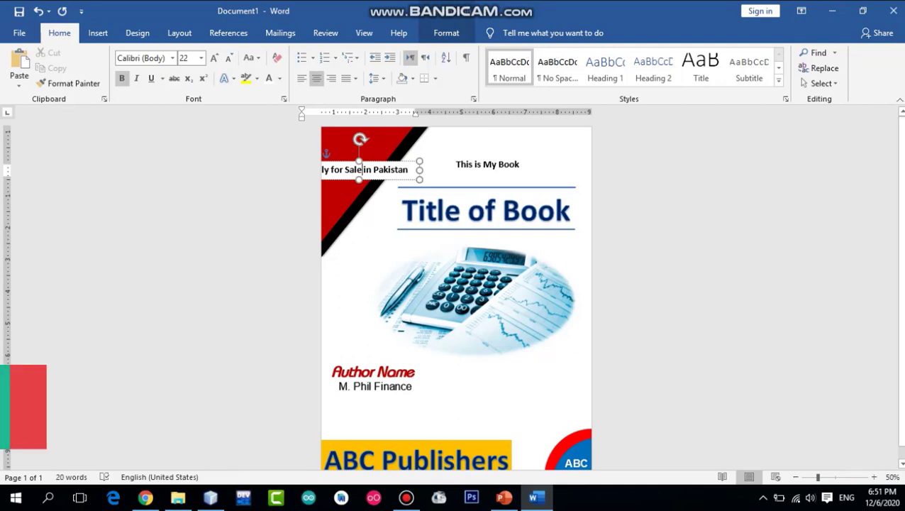
pyautogui.press('Escape')
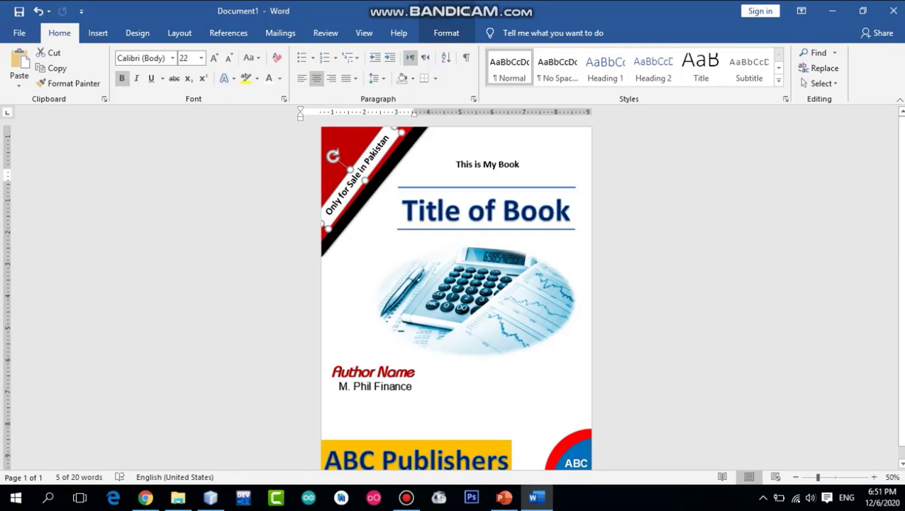
pyautogui.moveTo(333, 154); pyautogui.dragTo(334, 153)
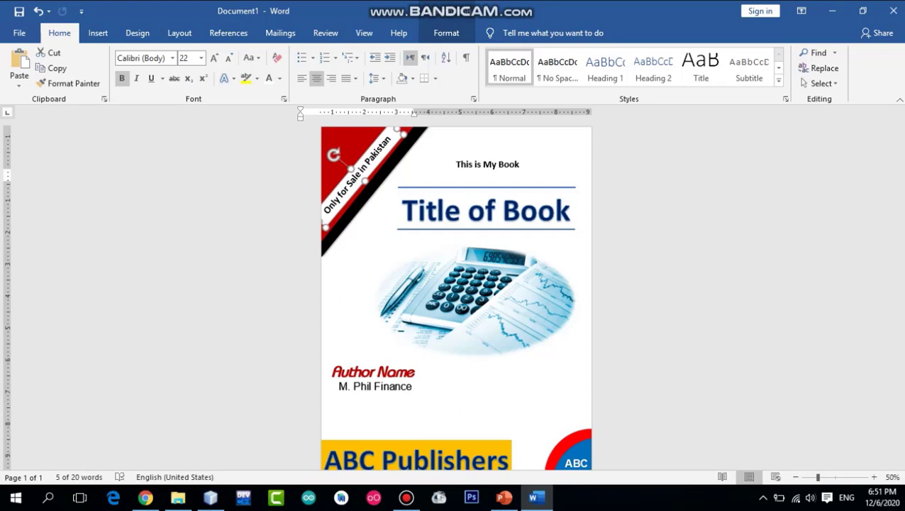
pyautogui.moveTo(333, 154); pyautogui.dragTo(333, 154)
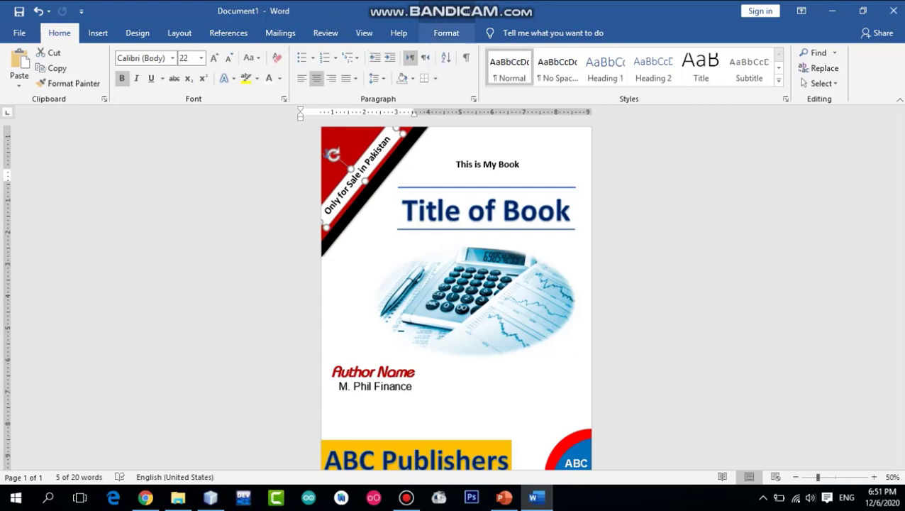
# Step: Give the sale label No Outline, No Fill and white text, then fine-tune its angle
pyautogui.click(446, 32)
pyautogui.click(296, 67)
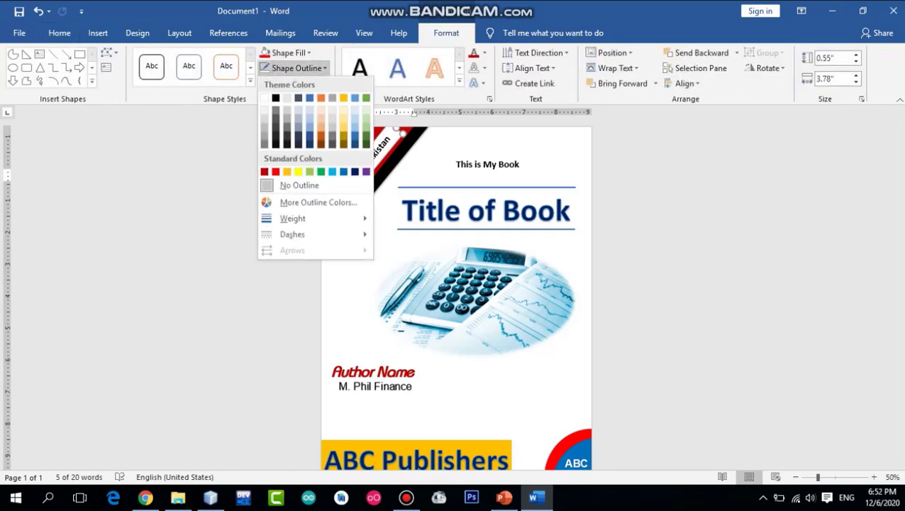
pyautogui.click(298, 186)
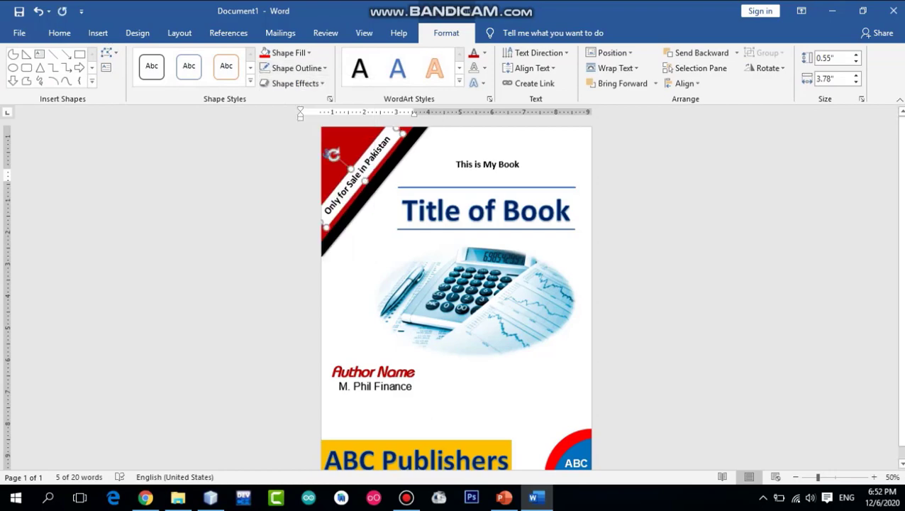
pyautogui.click(265, 53)
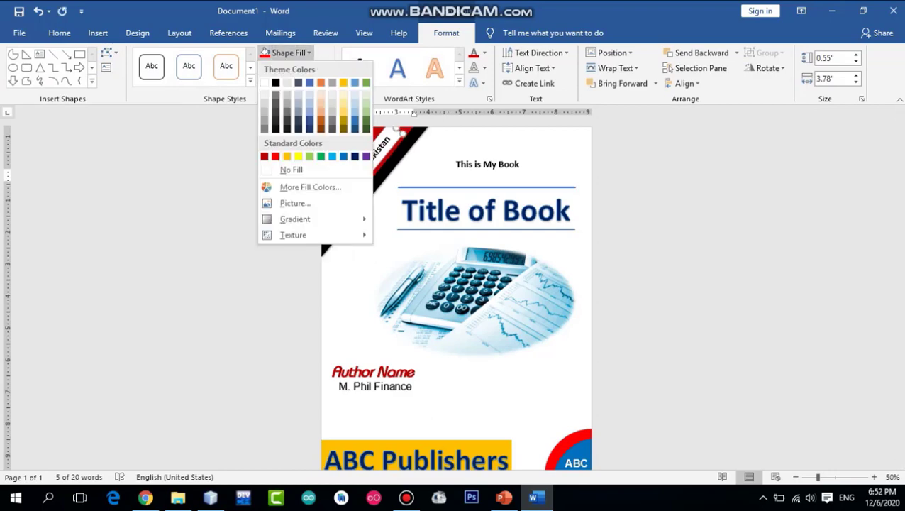
pyautogui.click(291, 169)
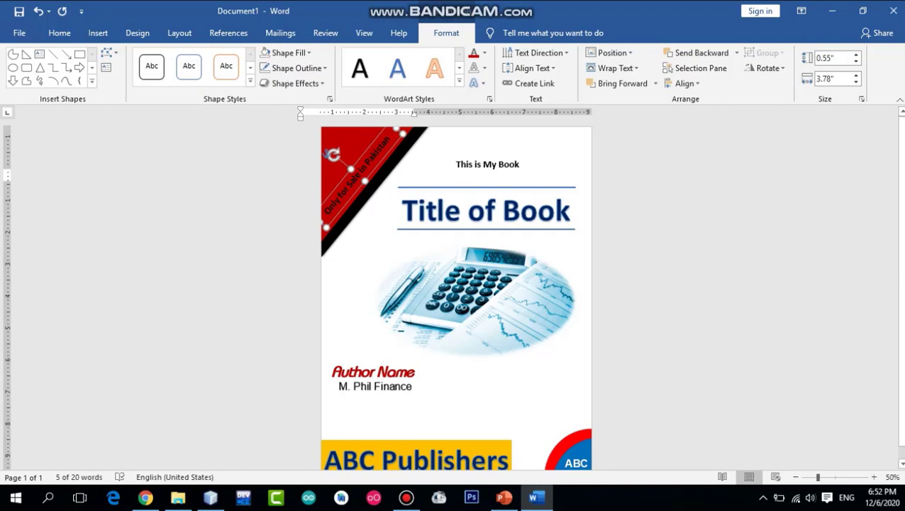
pyautogui.click(485, 53)
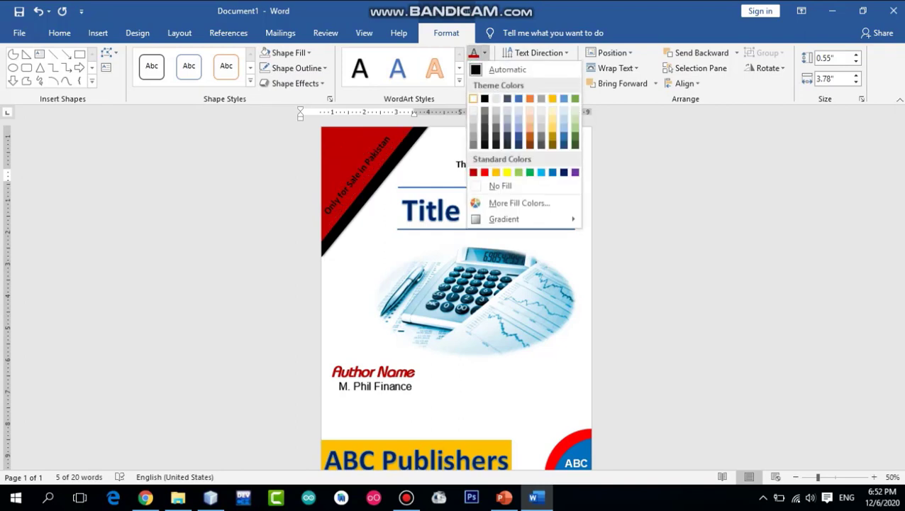
pyautogui.click(473, 98)
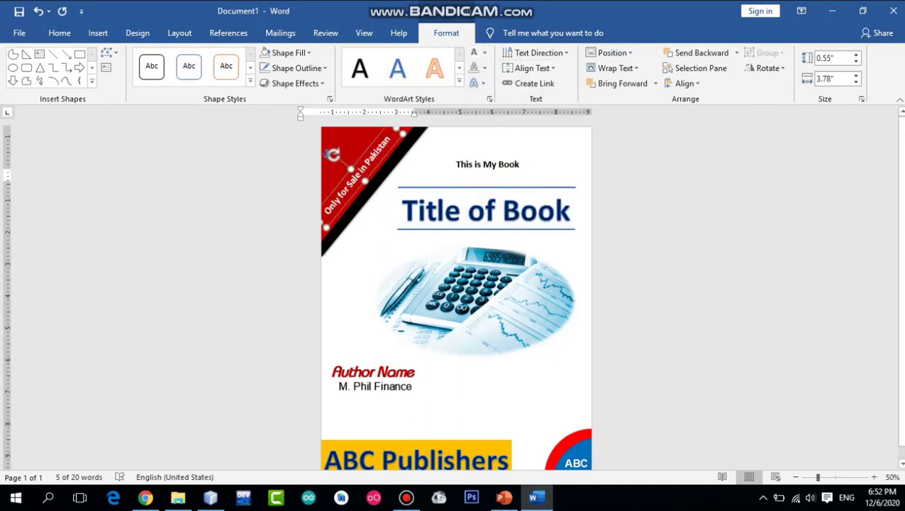
pyautogui.moveTo(332, 153); pyautogui.dragTo(335, 154)
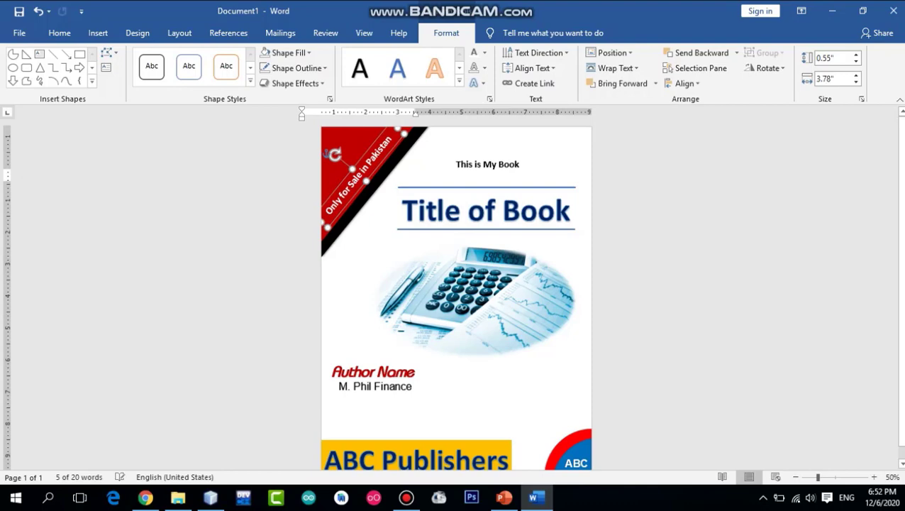
pyautogui.press('Escape')
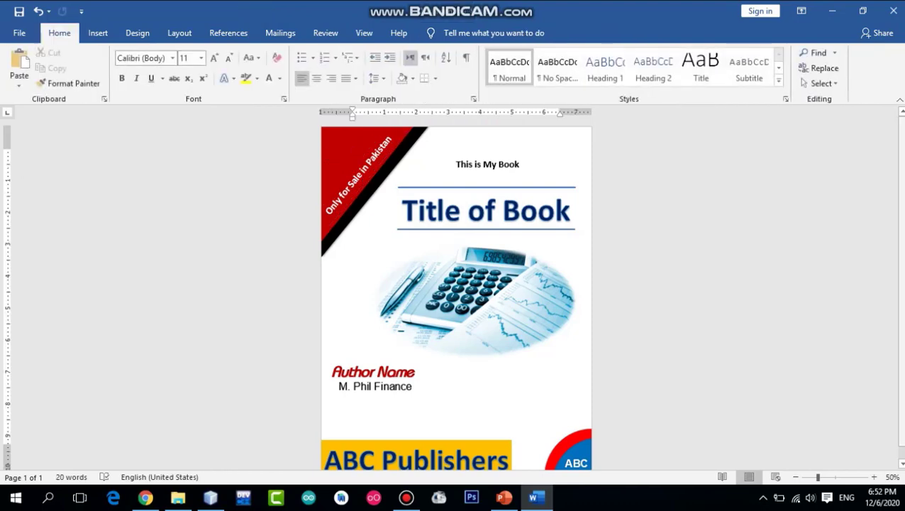
pyautogui.scroll(-1, 453, 292)
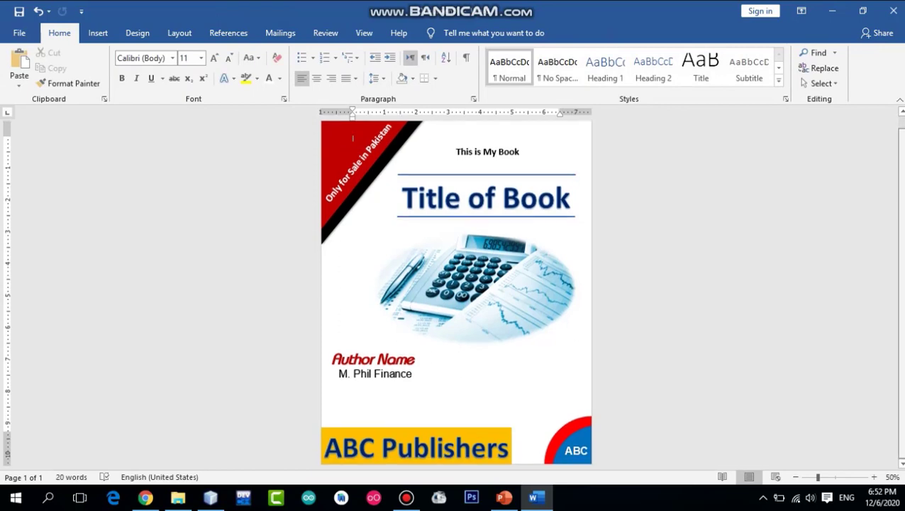
pyautogui.scroll(1, 453, 292)
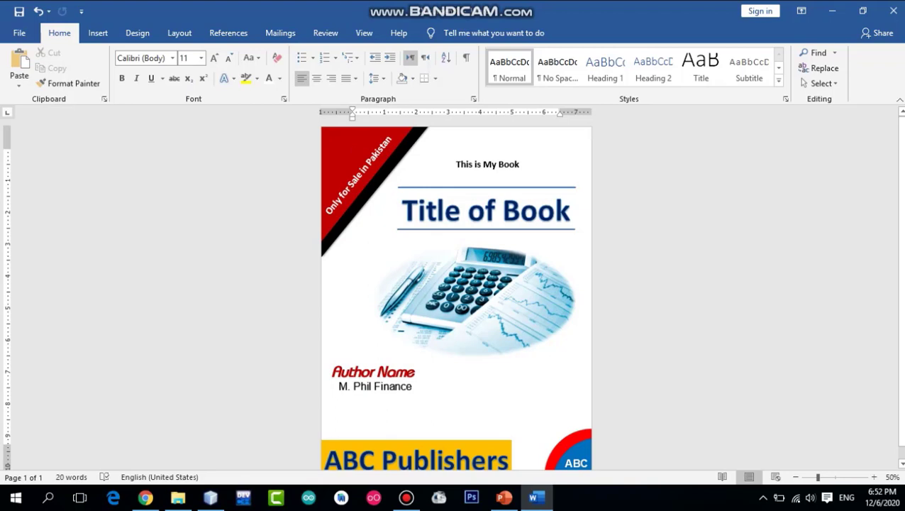
# Step: Replace the 'Title of Book' placeholder with the title 'Fundamentals oFinance'
pyautogui.moveTo(402, 210); pyautogui.dragTo(571, 211)
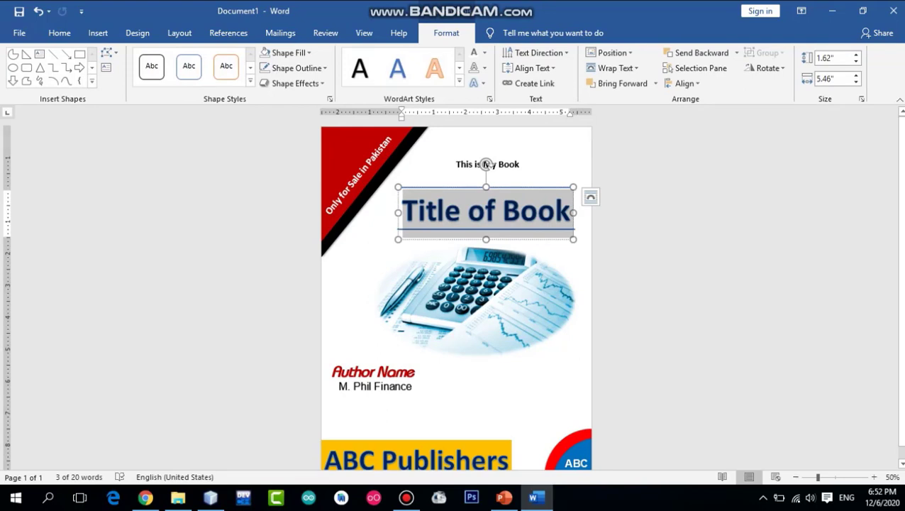
pyautogui.write('Fun')
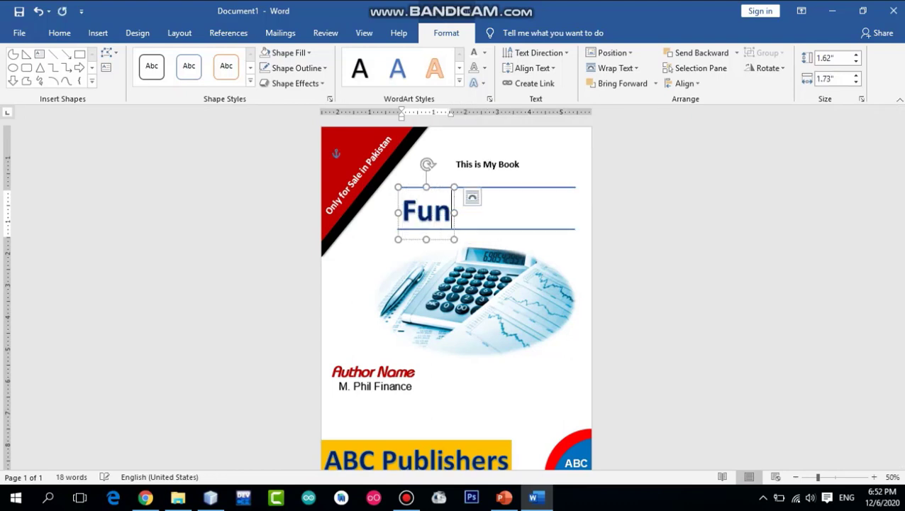
pyautogui.write('dame')
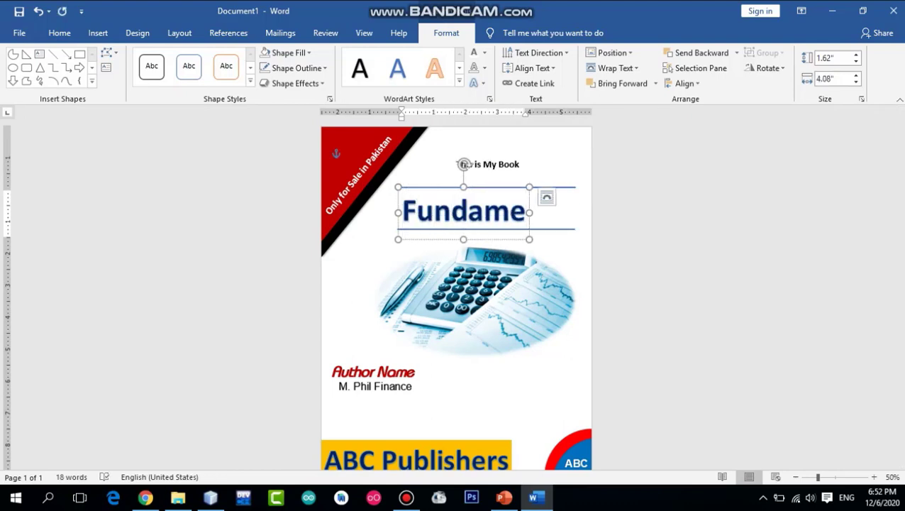
pyautogui.write('ntals of ')
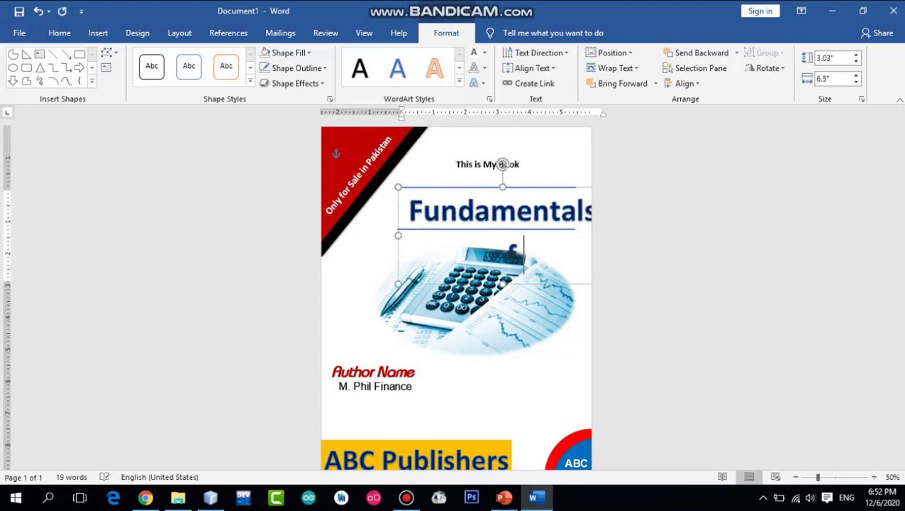
pyautogui.write('Fi')
pyautogui.press('BackSpace')
pyautogui.press('BackSpace')
pyautogui.press('BackSpace')
pyautogui.press('BackSpace')
pyautogui.press('BackSpace')
pyautogui.write('Fi')
pyautogui.write('nance')
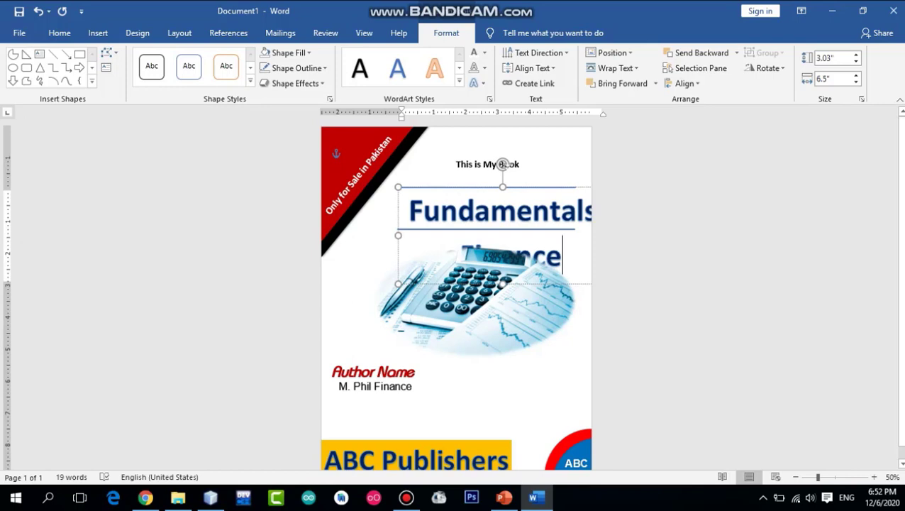
pyautogui.press('Escape')
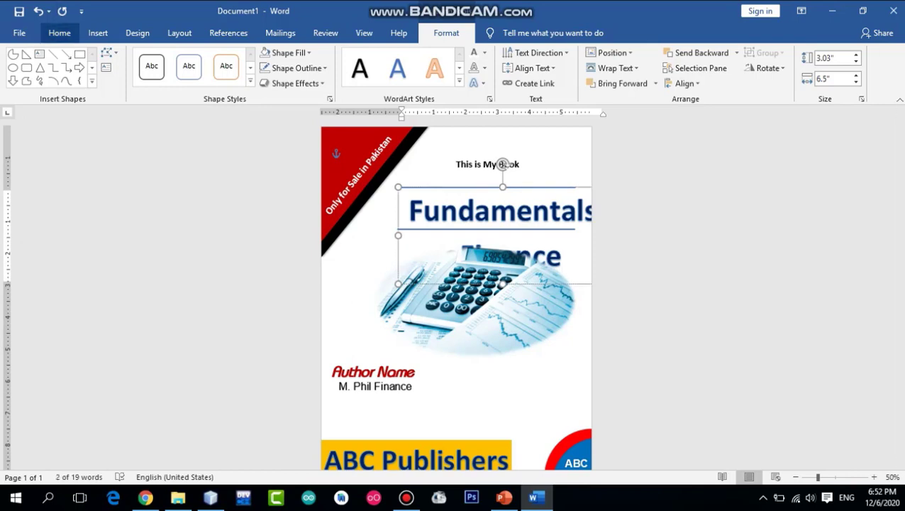
# Step: Try the title at 36 and 45 pt, settle on 40 pt, and centre it between the blue rules
pyautogui.click(59, 33)
pyautogui.click(202, 58)
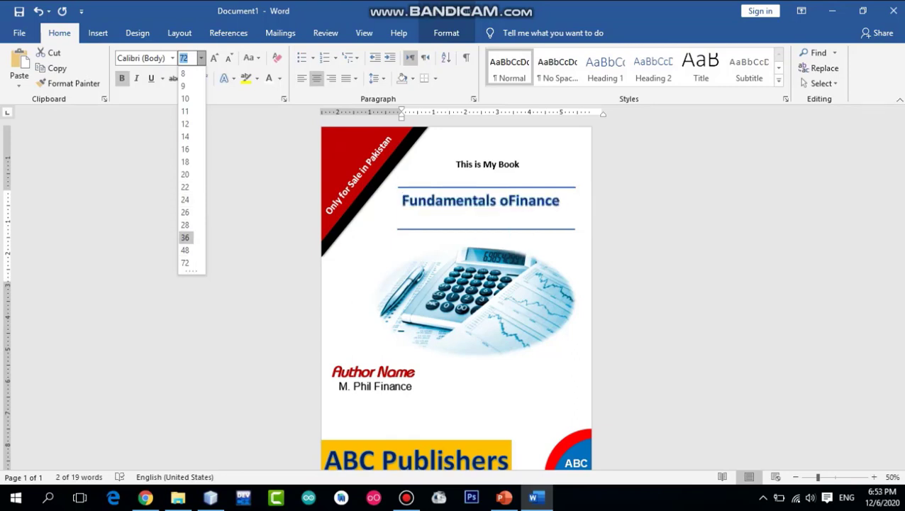
pyautogui.click(185, 237)
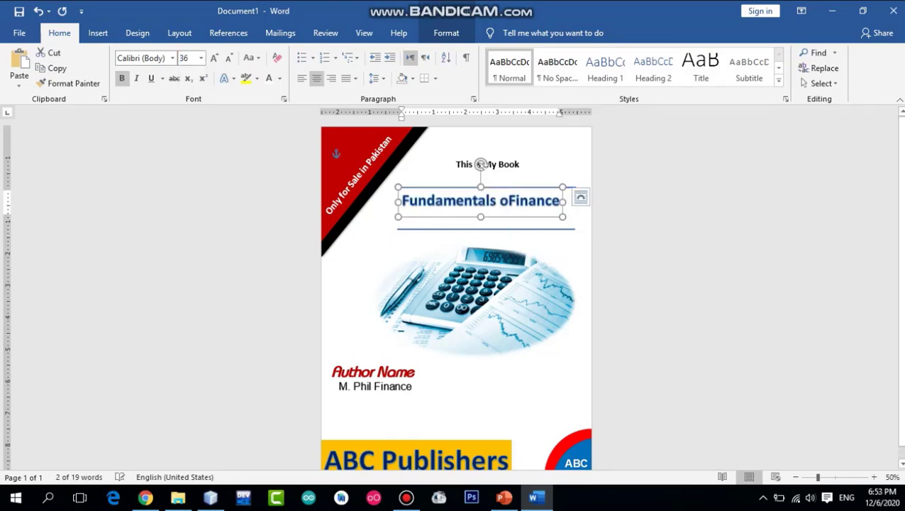
pyautogui.moveTo(481, 164); pyautogui.dragTo(479, 168)
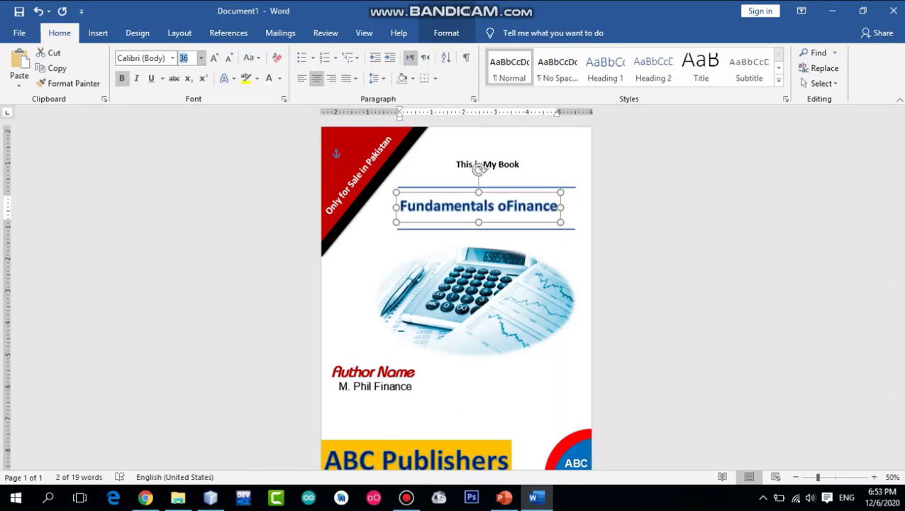
pyautogui.write('45')
pyautogui.press('Return')
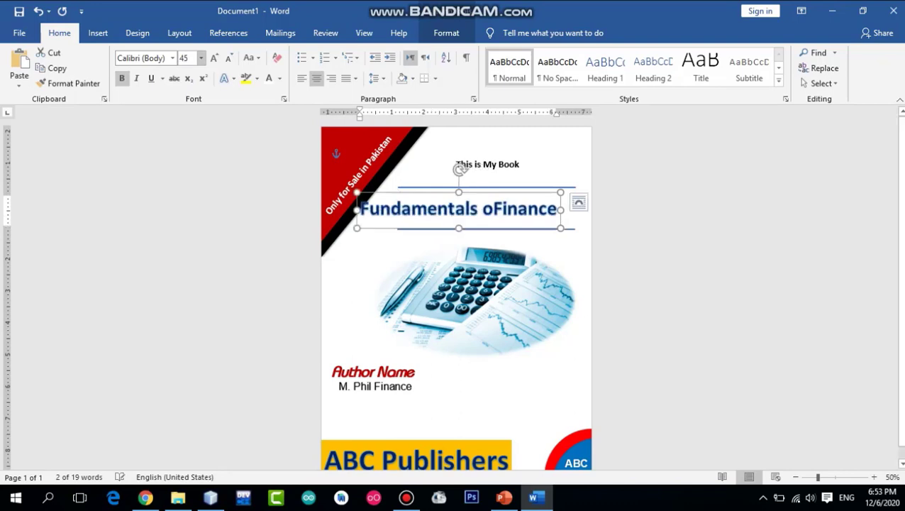
pyautogui.moveTo(460, 168); pyautogui.dragTo(486, 165)
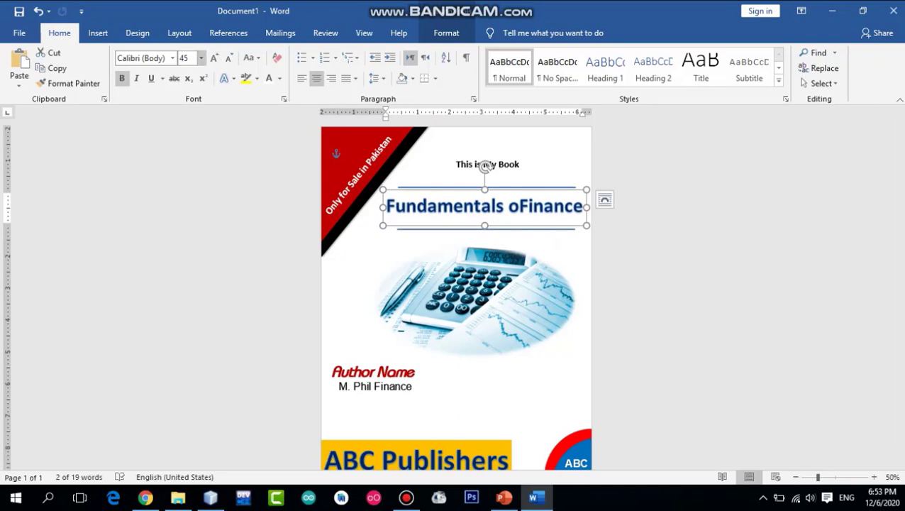
pyautogui.write('40')
pyautogui.press('Return')
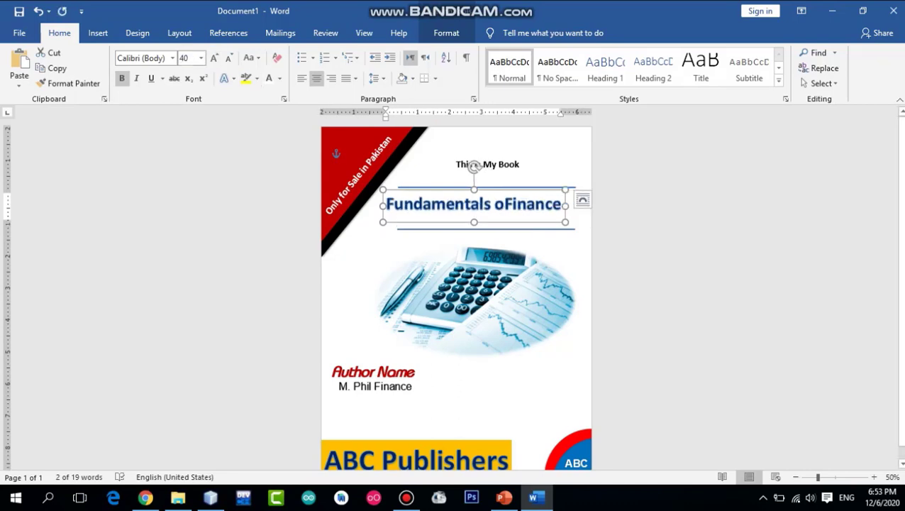
pyautogui.moveTo(474, 165); pyautogui.dragTo(489, 167)
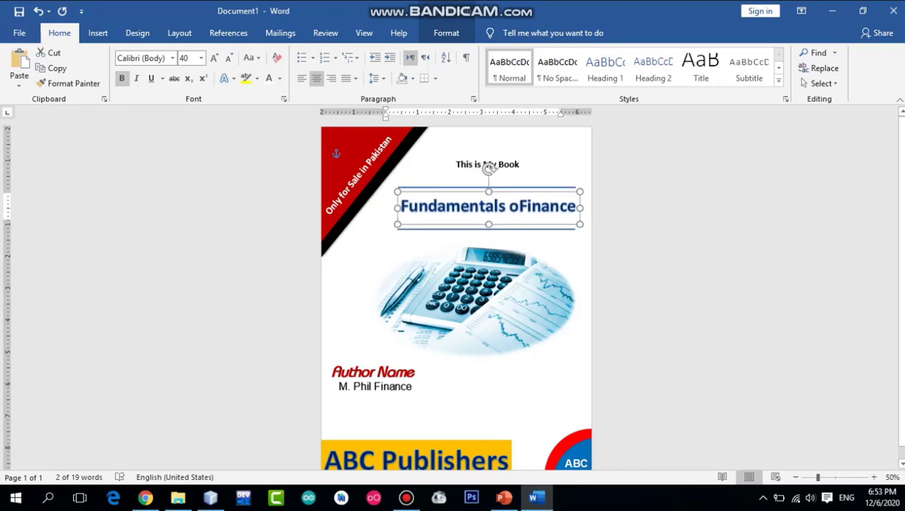
pyautogui.click(352, 151)
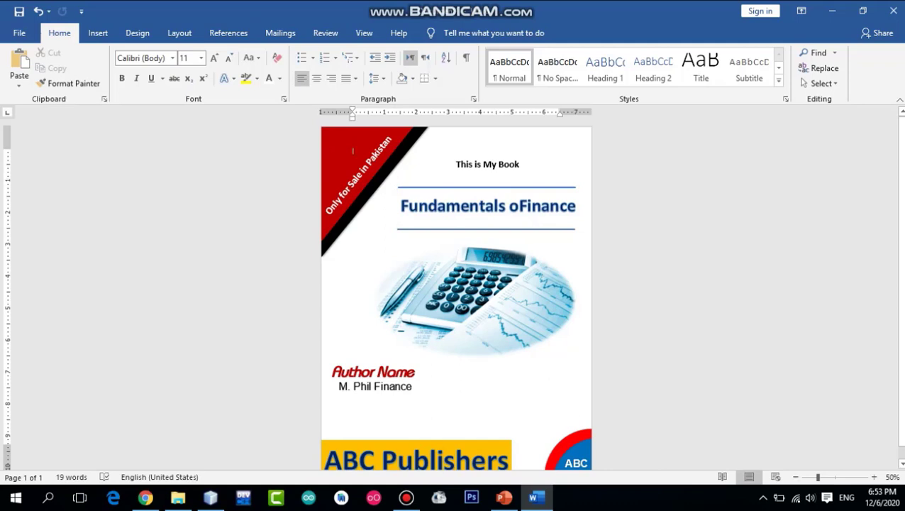
# Step: Draw a rectangle covering the whole cover page
pyautogui.click(365, 186)
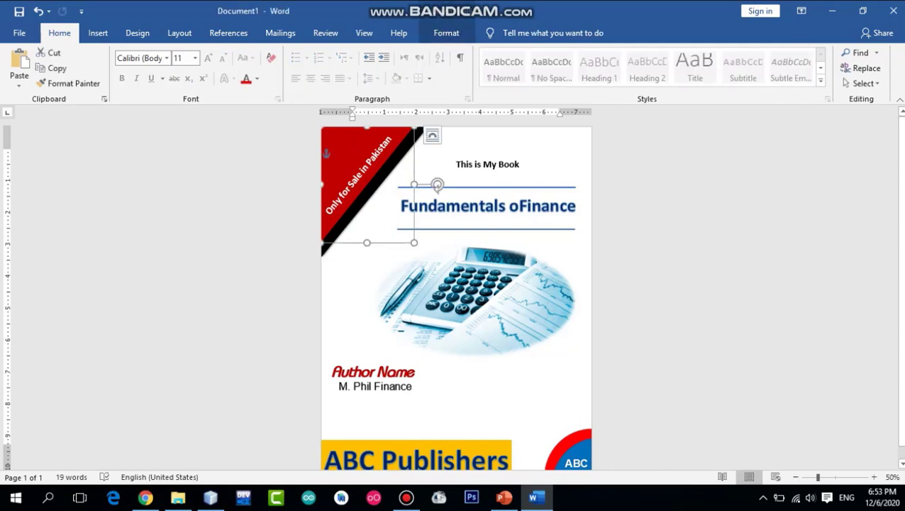
pyautogui.press('Escape')
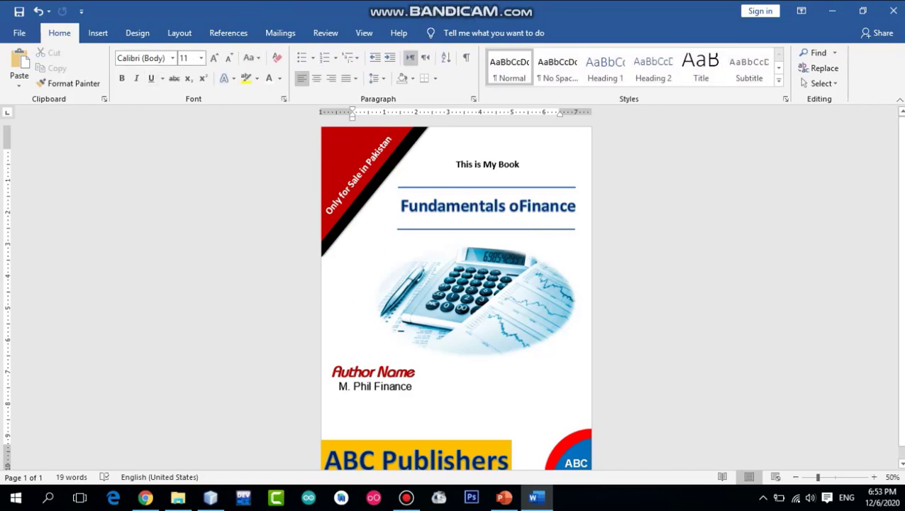
pyautogui.click(98, 32)
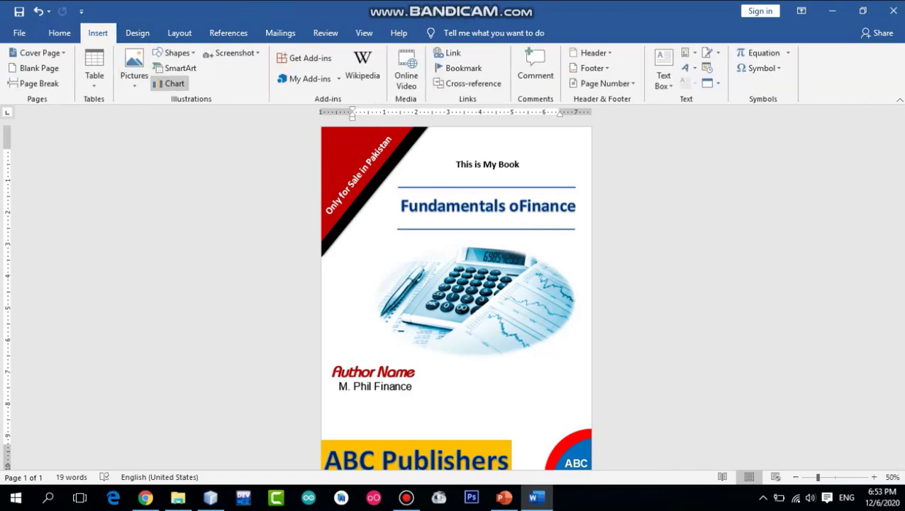
pyautogui.click(174, 52)
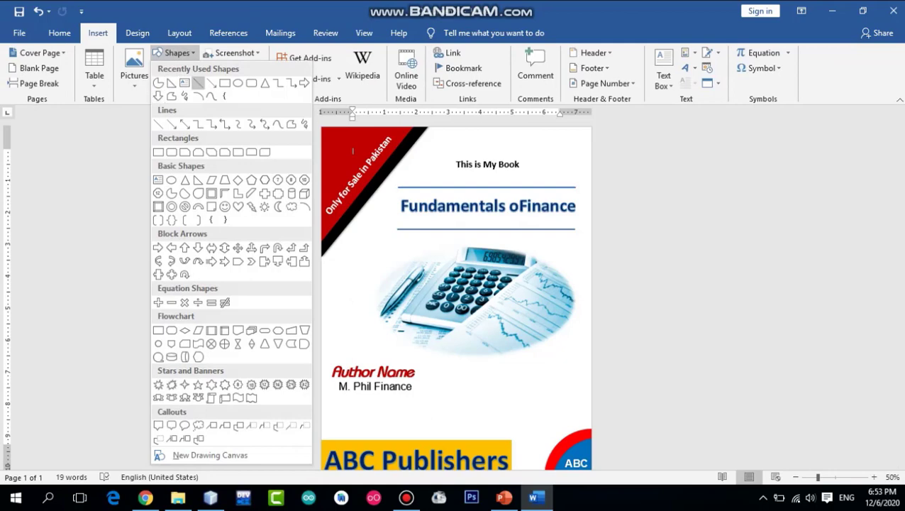
pyautogui.click(224, 83)
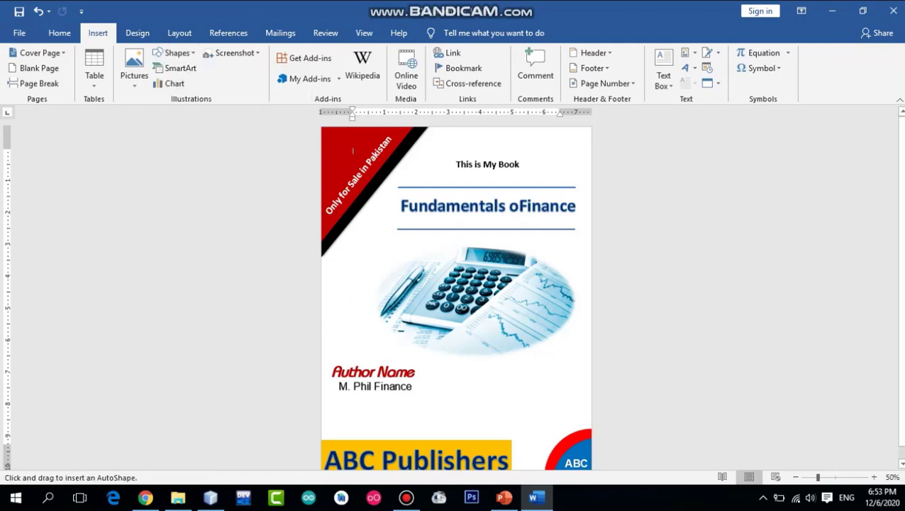
pyautogui.moveTo(322, 128); pyautogui.dragTo(591, 389)
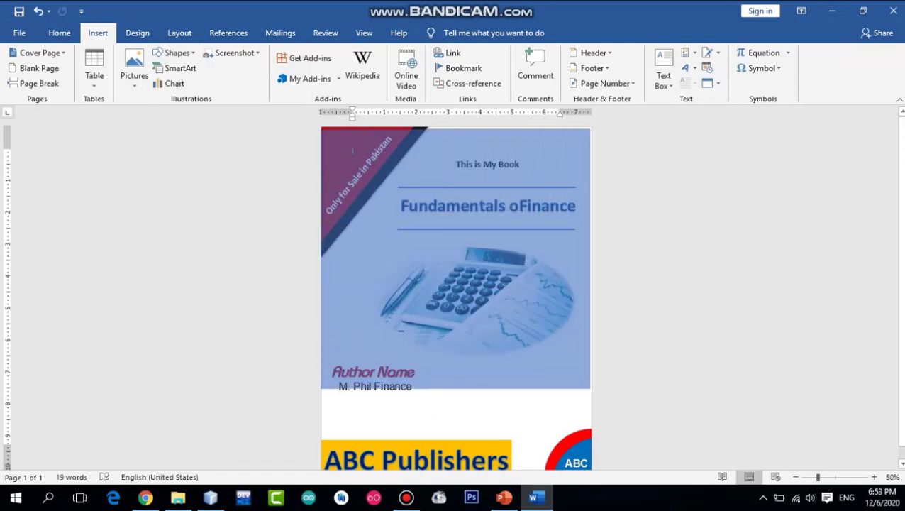
pyautogui.moveTo(590, 389); pyautogui.dragTo(591, 461)
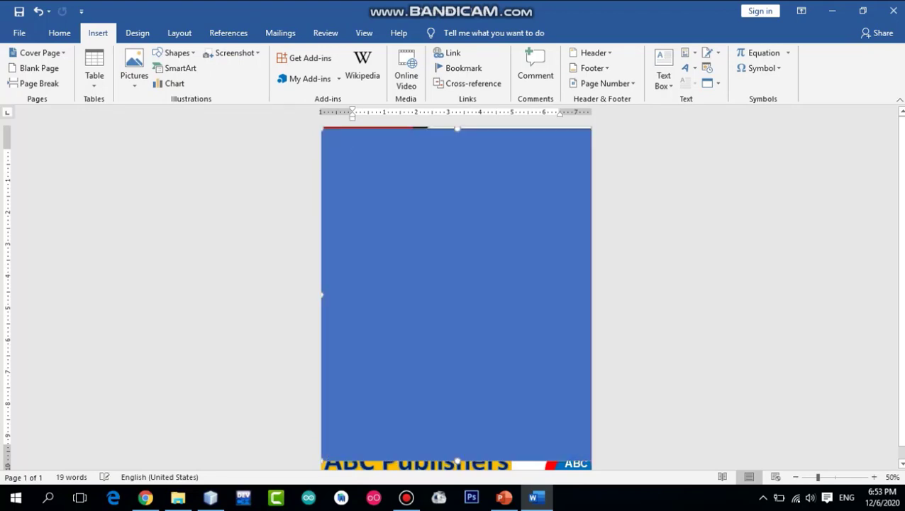
# Step: Send the blue rectangle behind all the cover content
pyautogui.rightClick(420, 199)
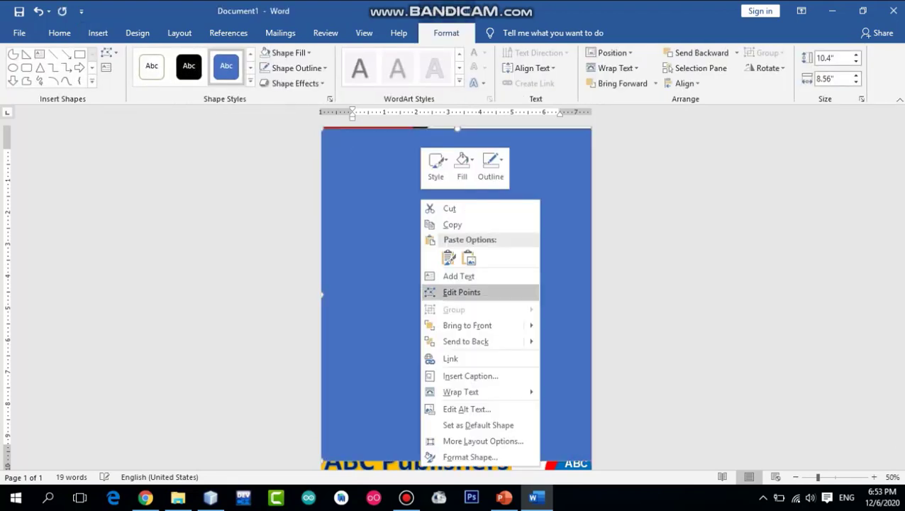
pyautogui.click(465, 341)
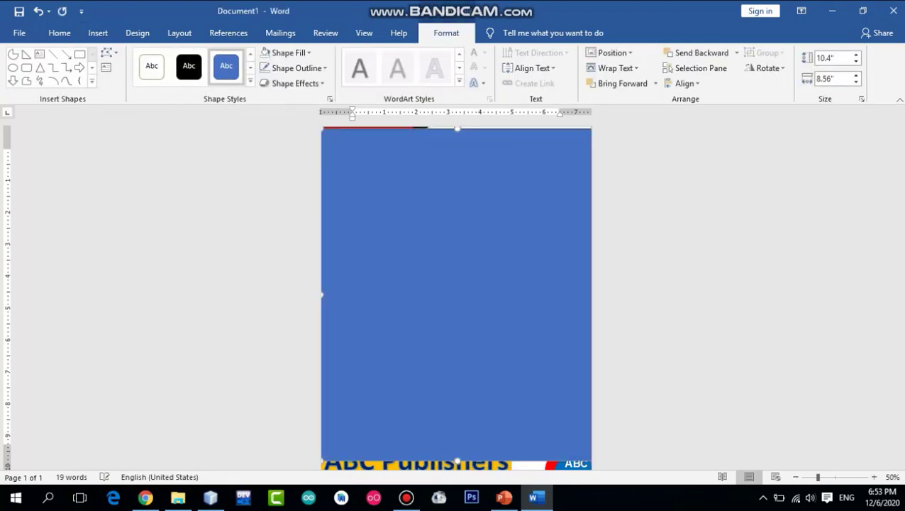
pyautogui.rightClick(376, 213)
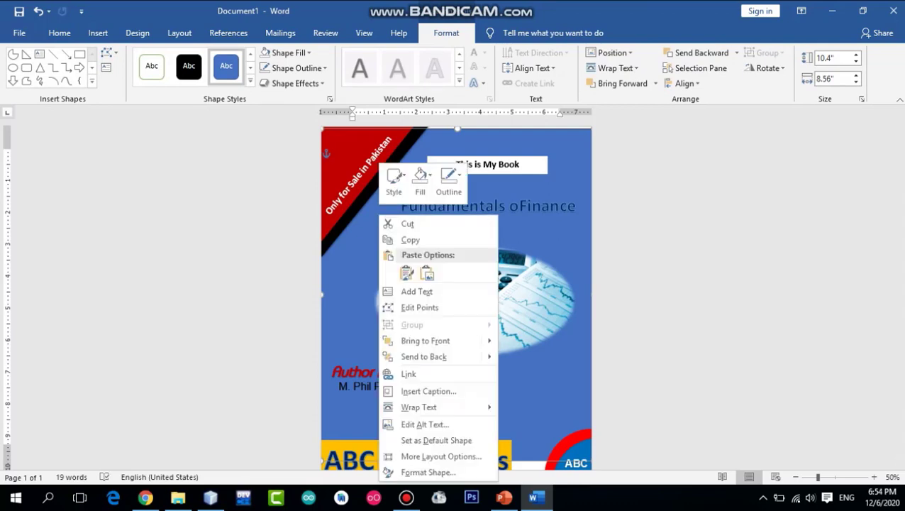
pyautogui.click(412, 355)
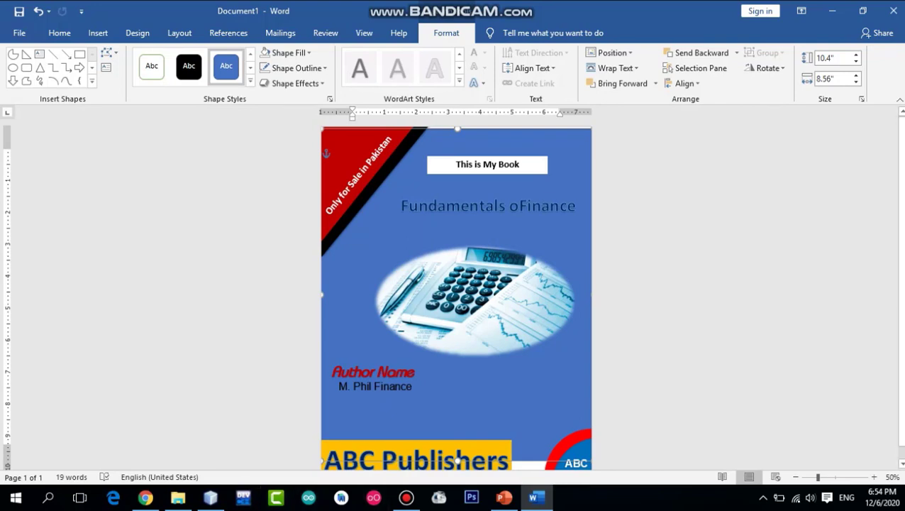
# Step: Set the background rectangle's height to 10.92 inches
pyautogui.keyDown('ctrl'); pyautogui.scroll(-1, 457, 298); pyautogui.keyUp('ctrl')
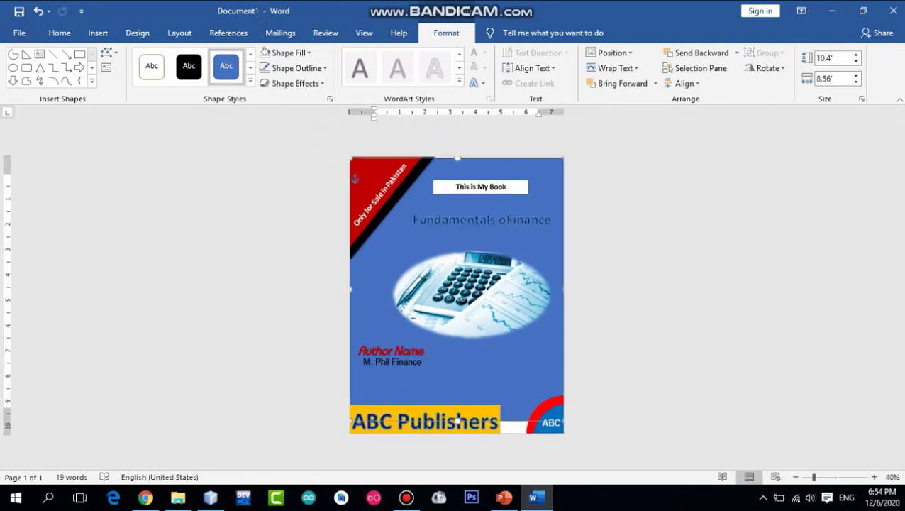
pyautogui.hotkey('ctrl', 'z')
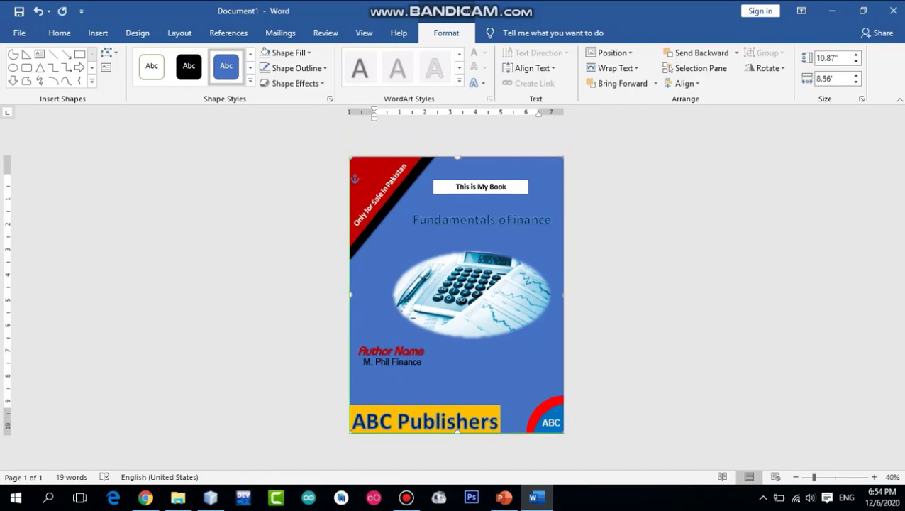
pyautogui.hotkey('ctrl', 'z')
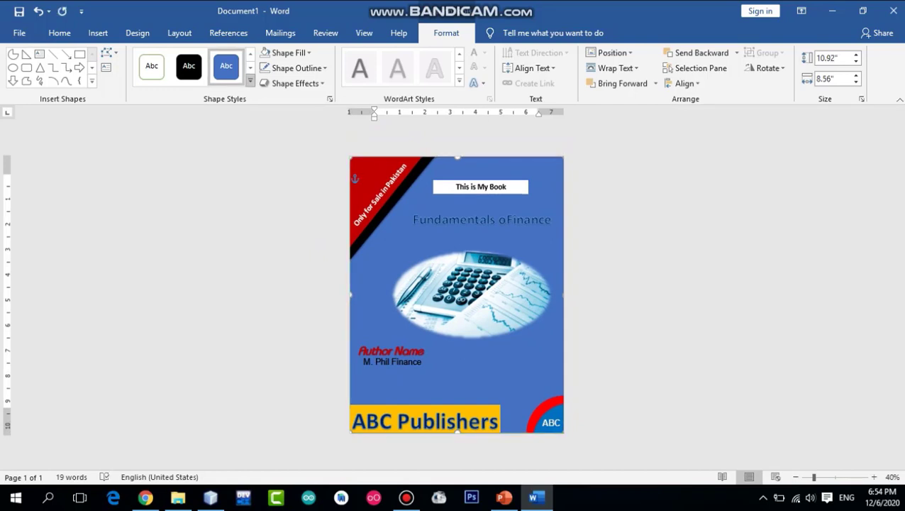
# Step: Fill the background rectangle with the light beige texture
pyautogui.click(267, 53)
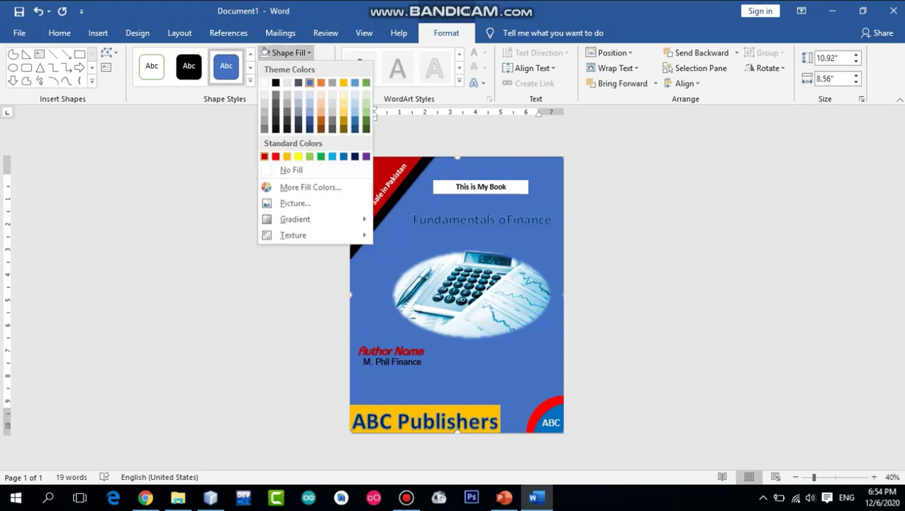
pyautogui.moveTo(295, 218)
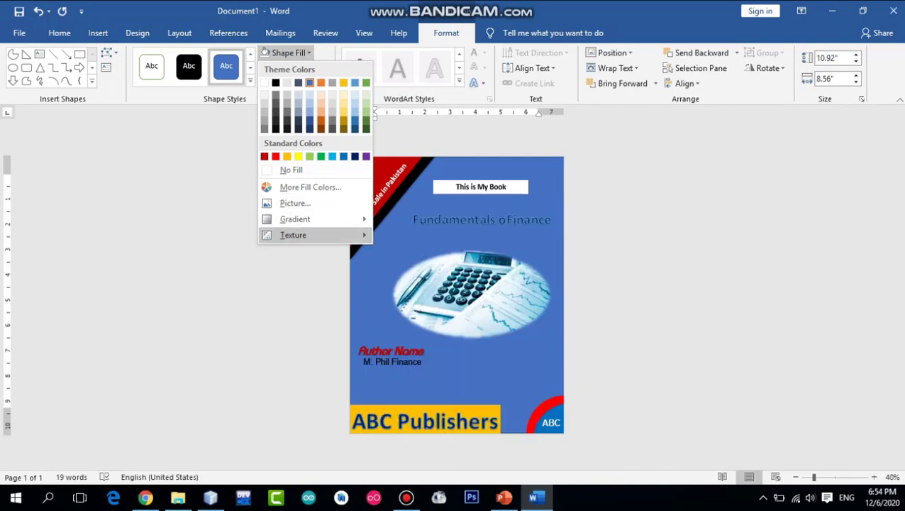
pyautogui.moveTo(293, 235)
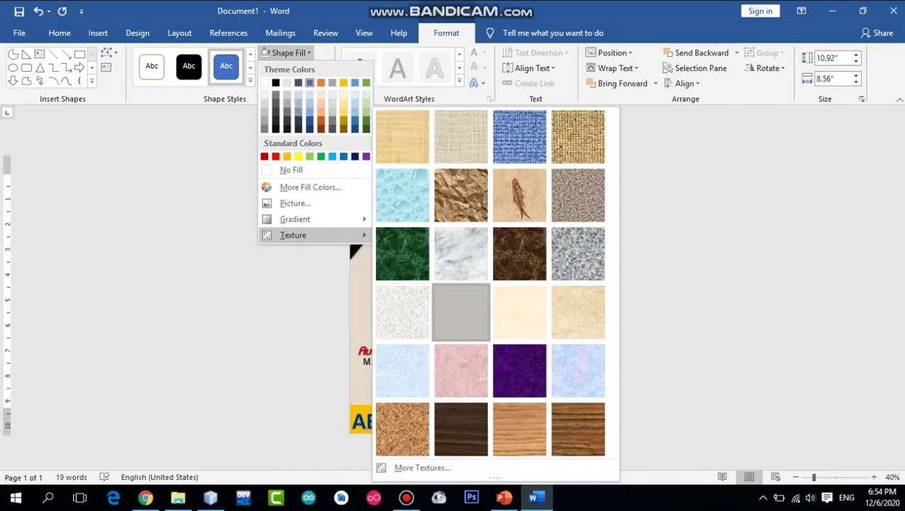
pyautogui.click(461, 312)
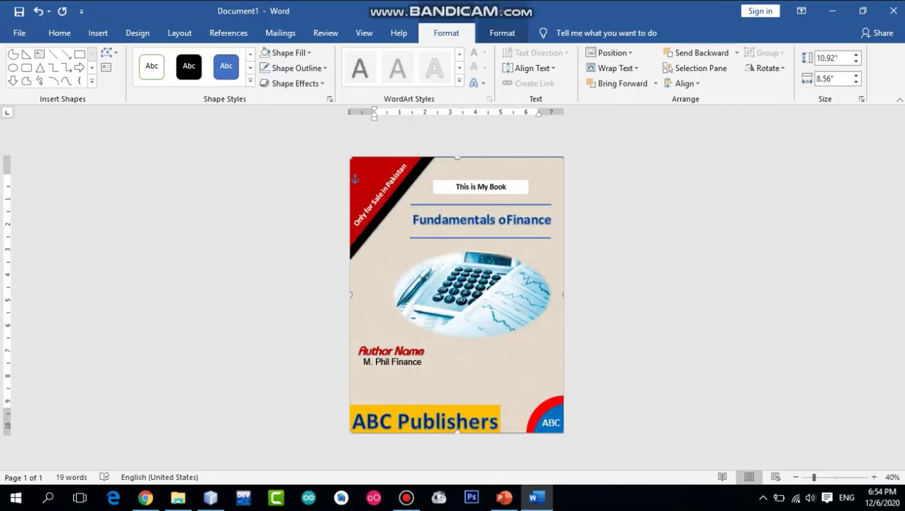
pyautogui.press('Escape')
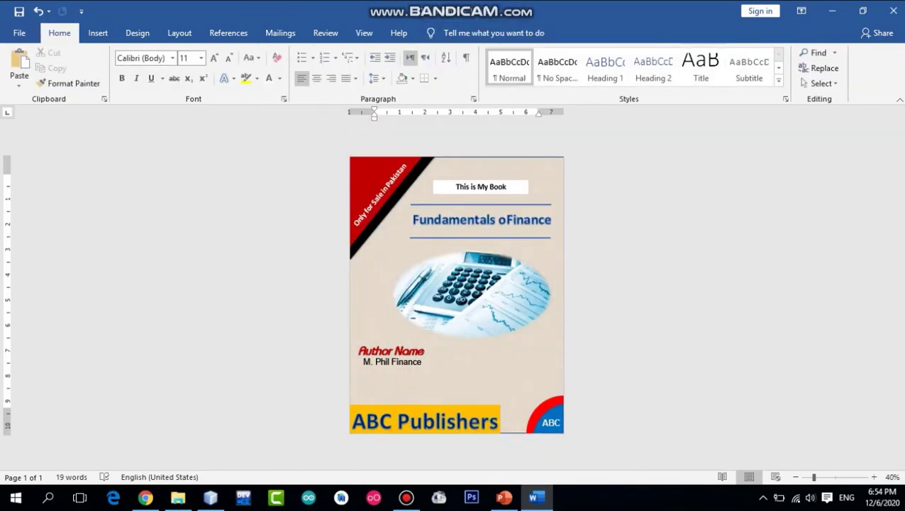
# Step: Set the 'This is My Book' box to No Fill
pyautogui.click(485, 187)
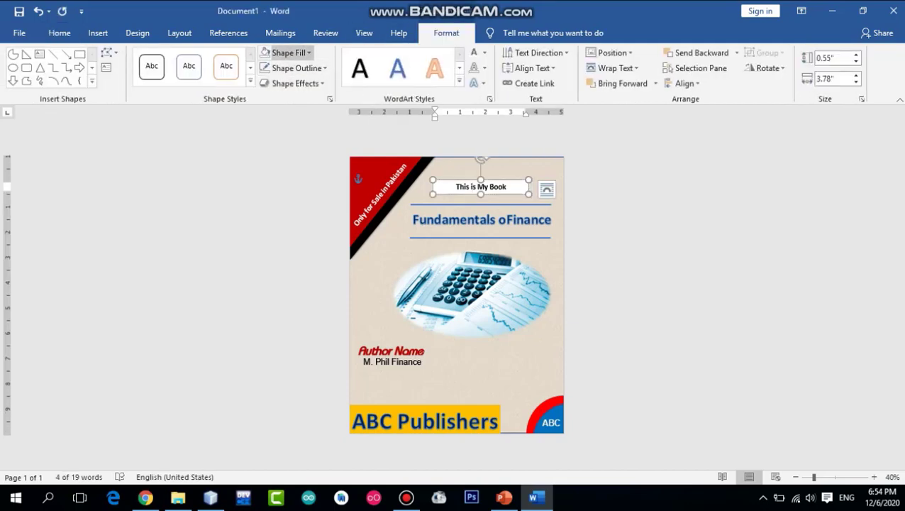
pyautogui.click(287, 52)
pyautogui.click(287, 168)
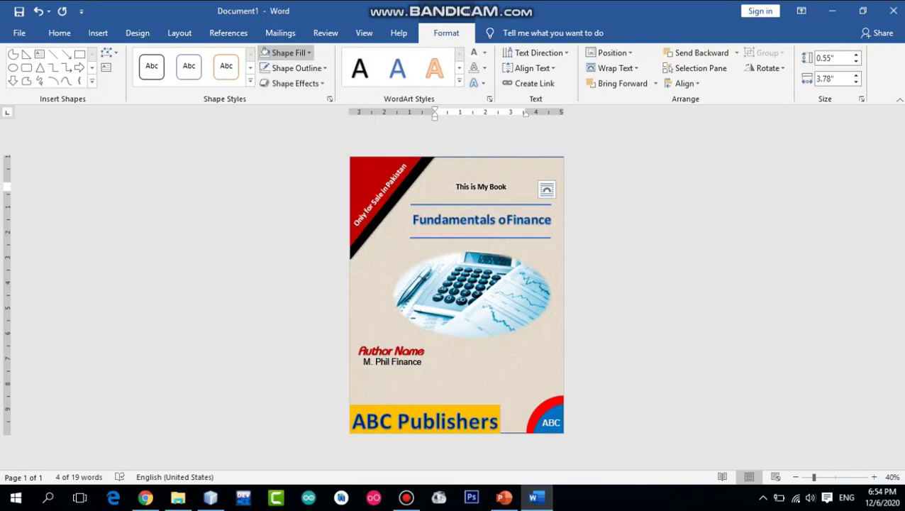
pyautogui.press('Escape')
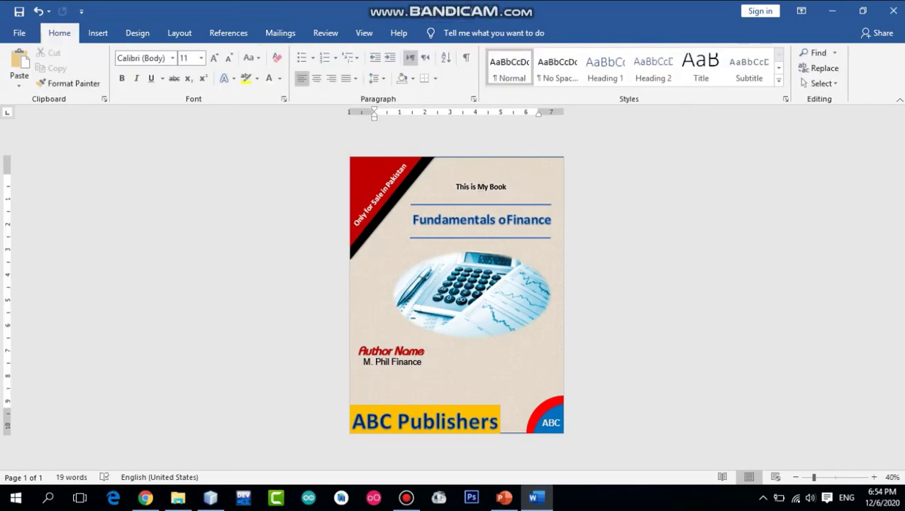
# Step: Remove the outline around the textured page background and confirm it's gone
pyautogui.click(375, 175)
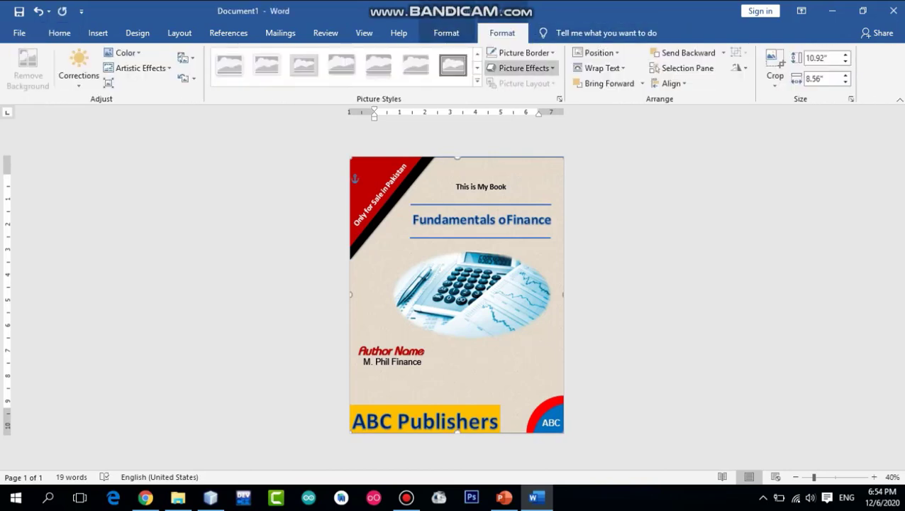
pyautogui.click(525, 53)
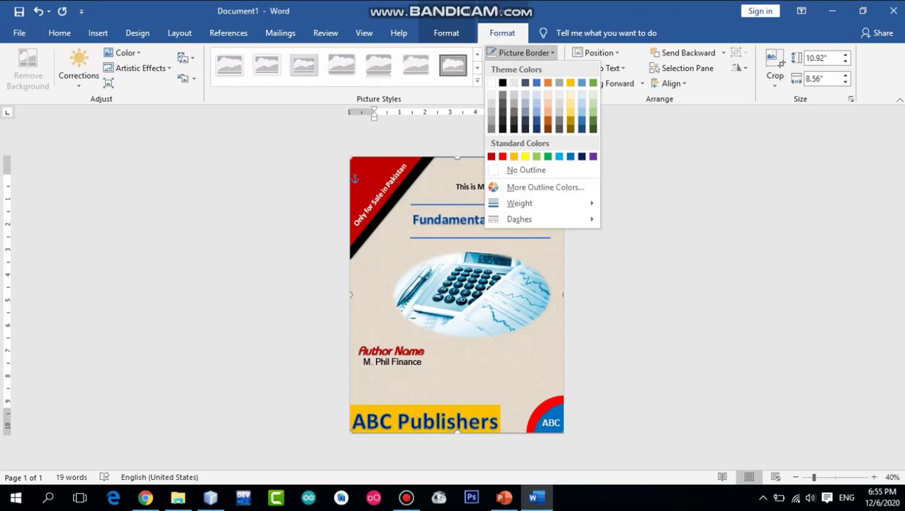
pyautogui.click(526, 169)
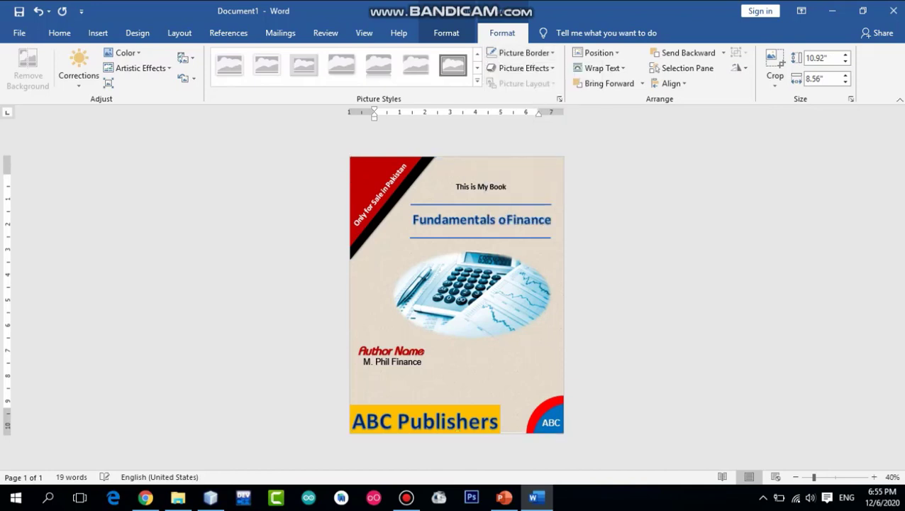
pyautogui.press('Escape')
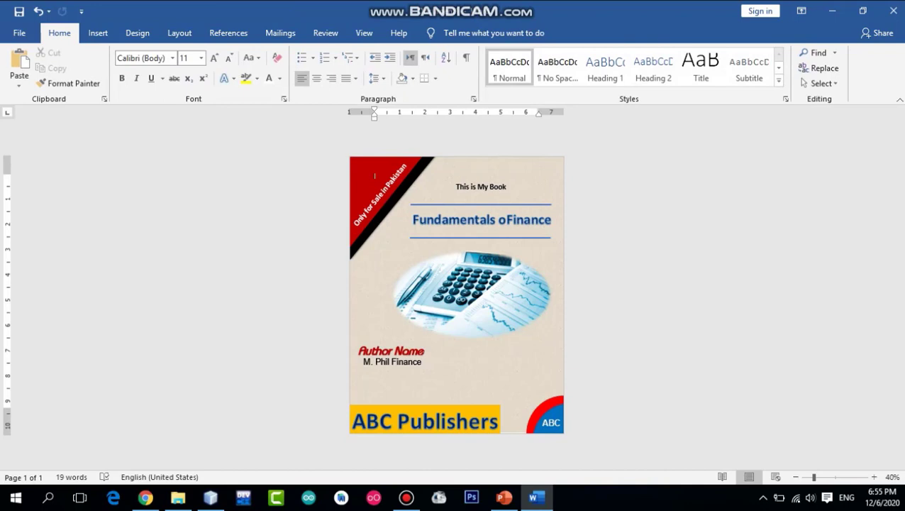
pyautogui.click(375, 175)
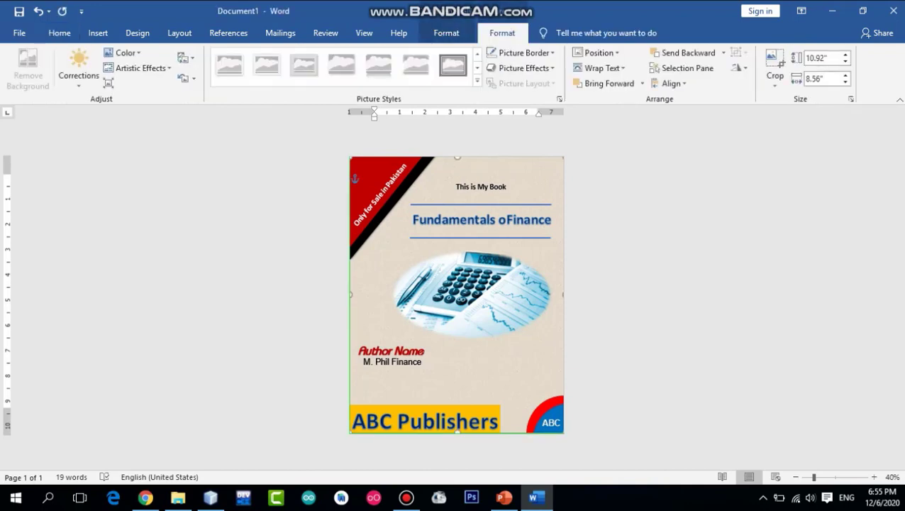
pyautogui.press('Escape')
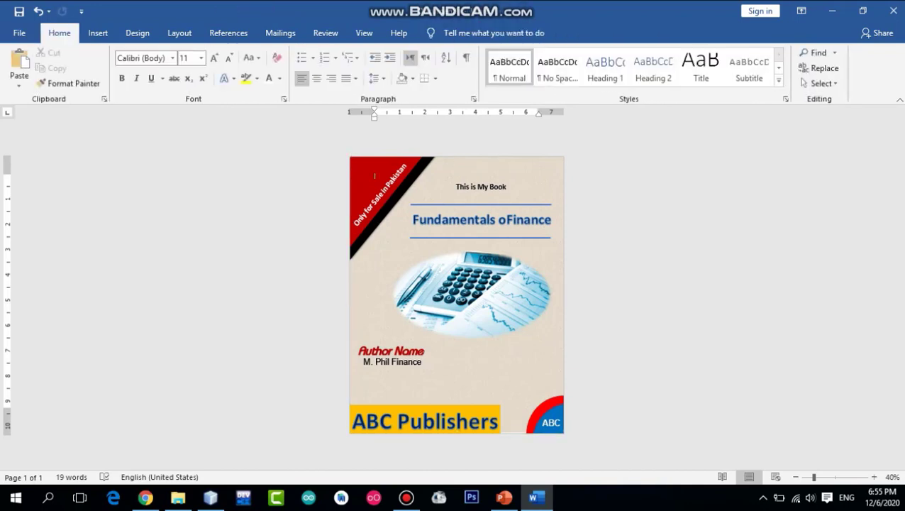
pyautogui.click(375, 175)
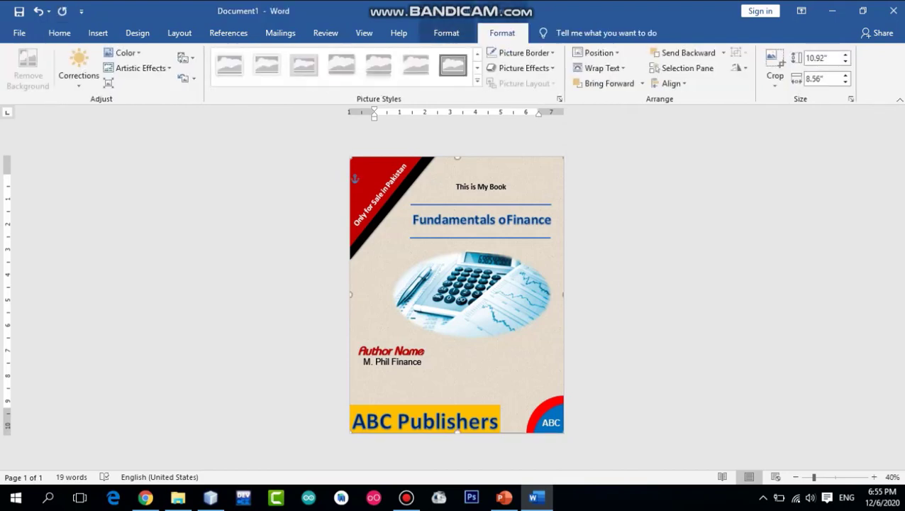
pyautogui.press('Escape')
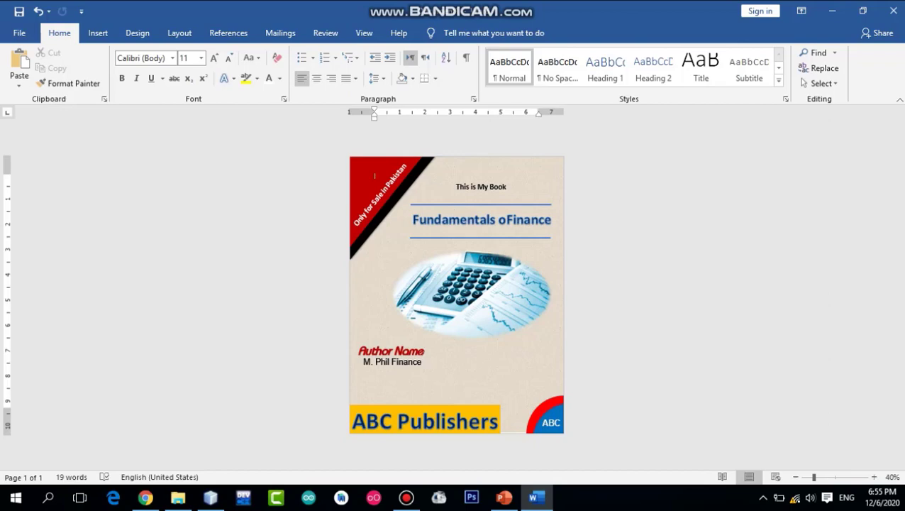
# Step: Bring up Bandicam from the taskbar and stop the recording
pyautogui.click(405, 497)
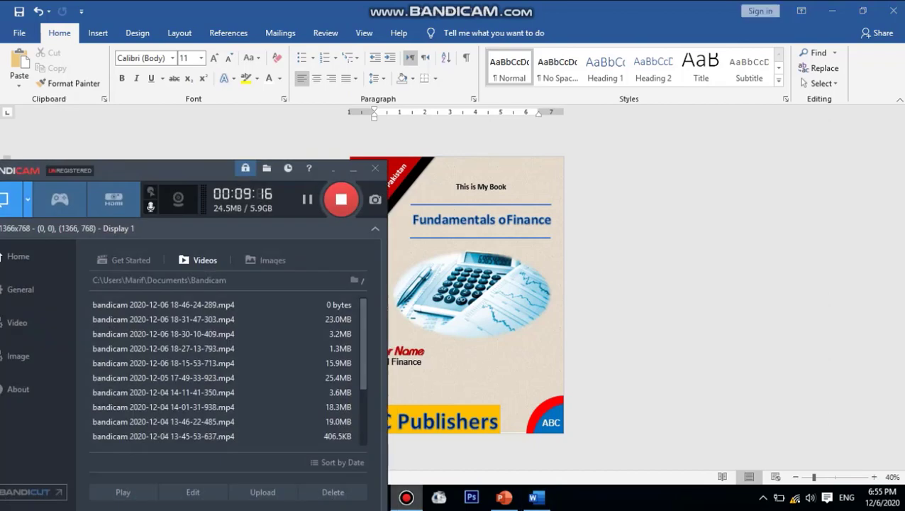
pyautogui.click(341, 198)
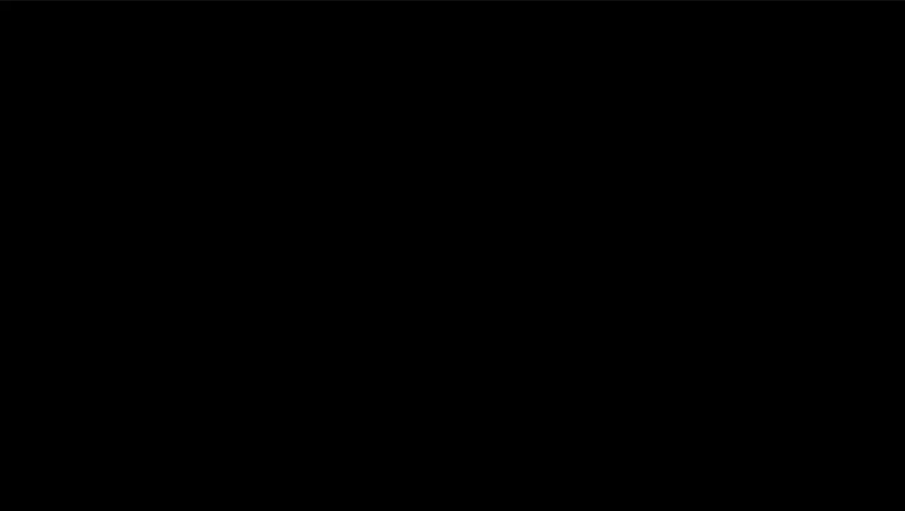